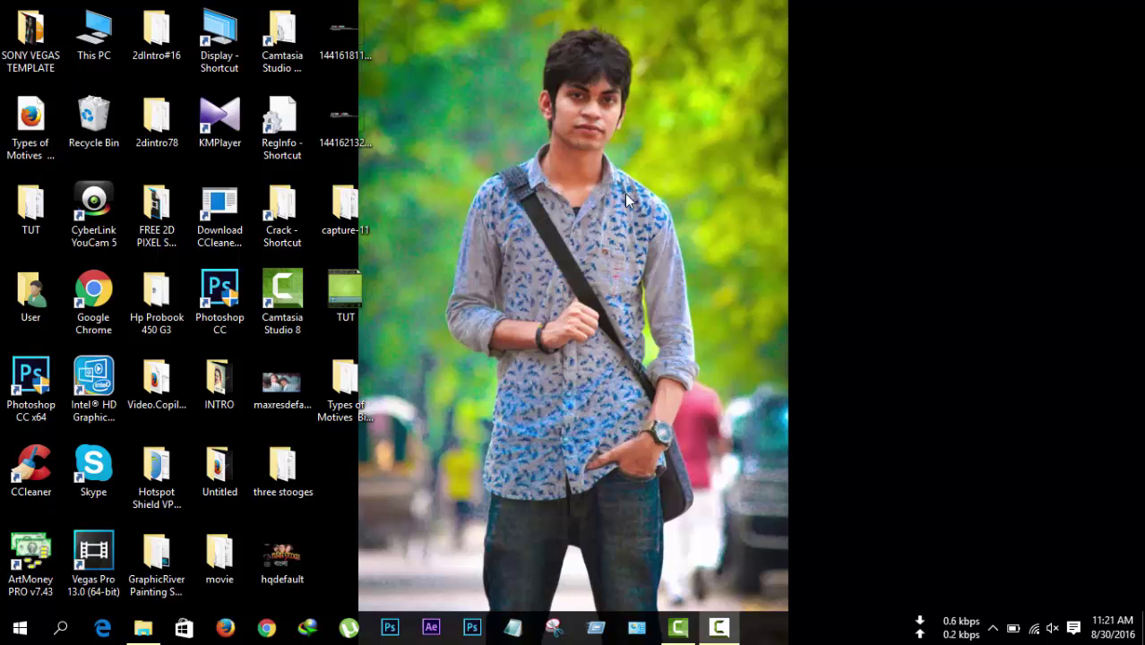
{"action": "right_click", "coordinate": [698, 148]}
{"action": "left_click", "coordinate": [727, 194]}
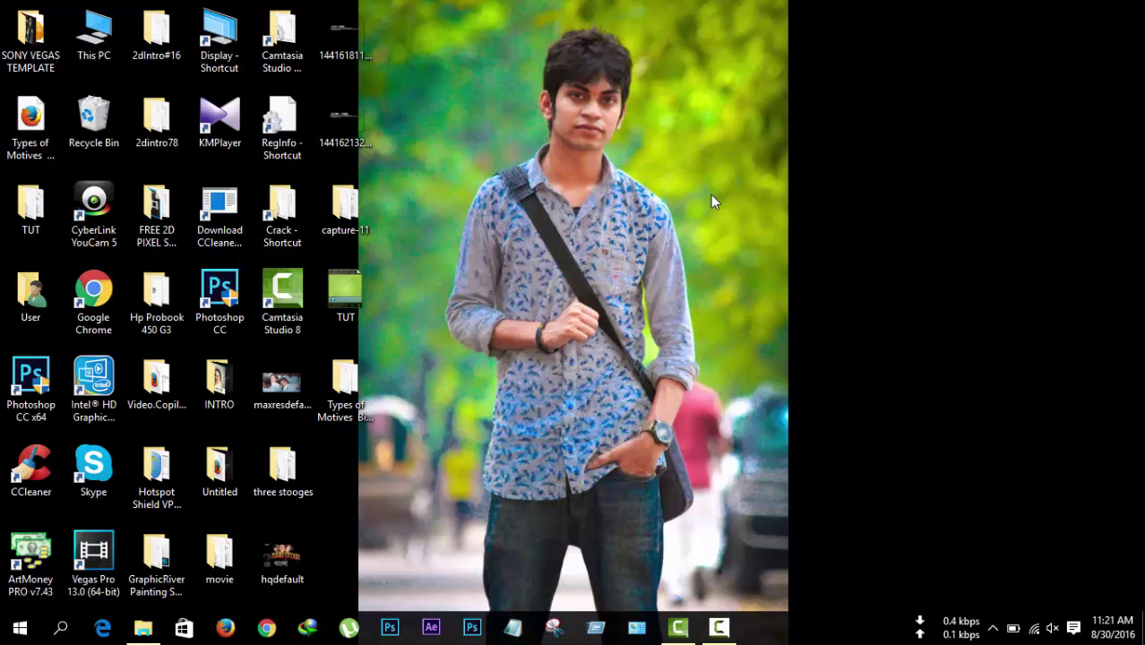
{"action": "right_click", "coordinate": [667, 102]}
{"action": "left_click", "coordinate": [744, 153]}
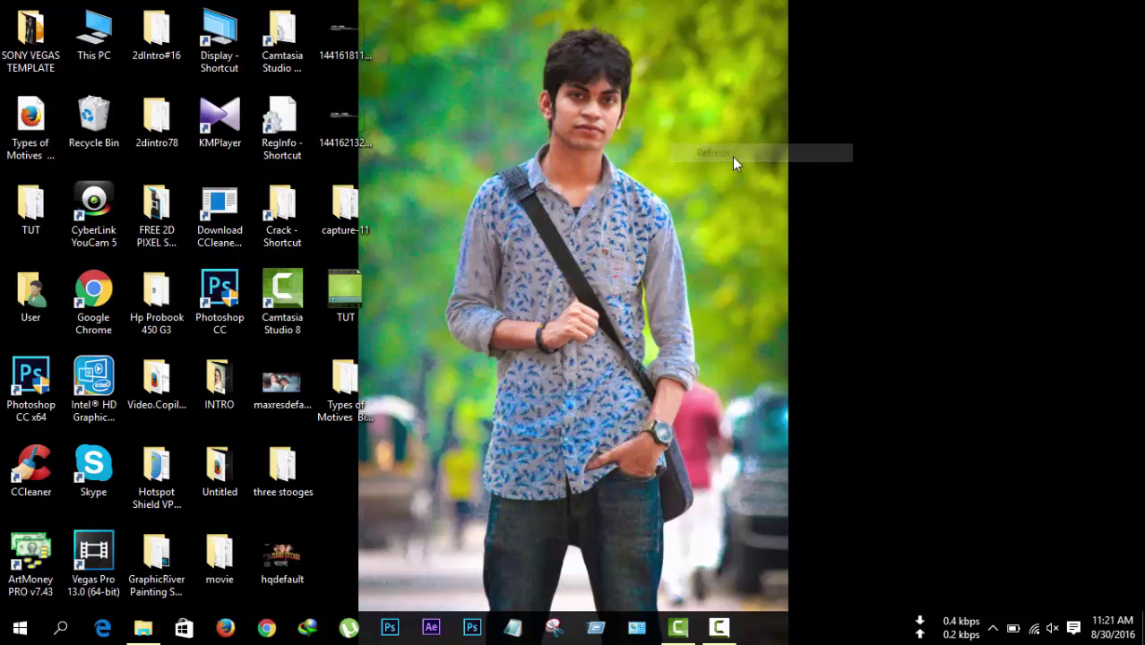
{"action": "right_click", "coordinate": [688, 120]}
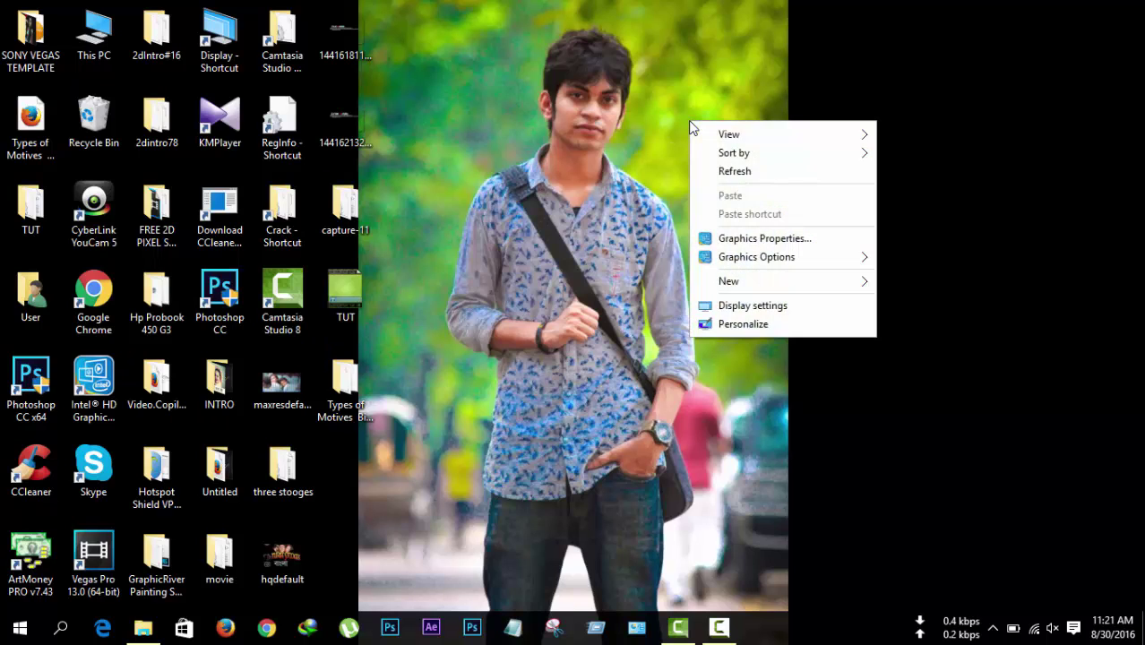
{"action": "left_click", "coordinate": [752, 176]}
{"action": "right_click", "coordinate": [600, 125]}
{"action": "left_click", "coordinate": [642, 179]}
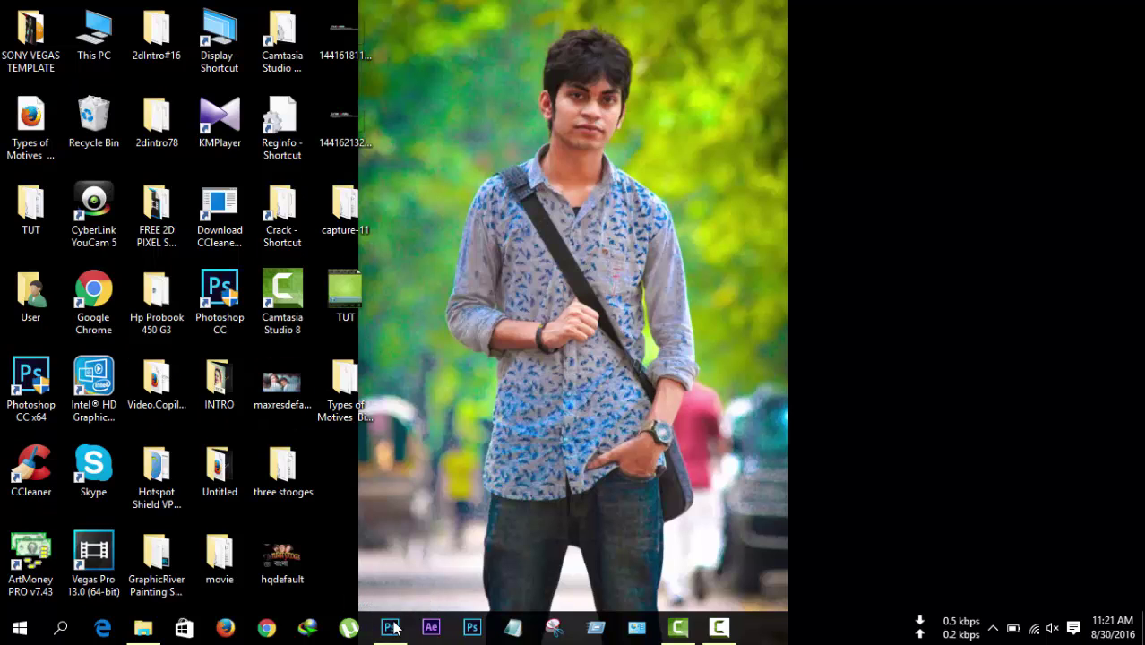
Step: Switch to Photoshop
{"action": "left_click", "coordinate": [391, 627]}
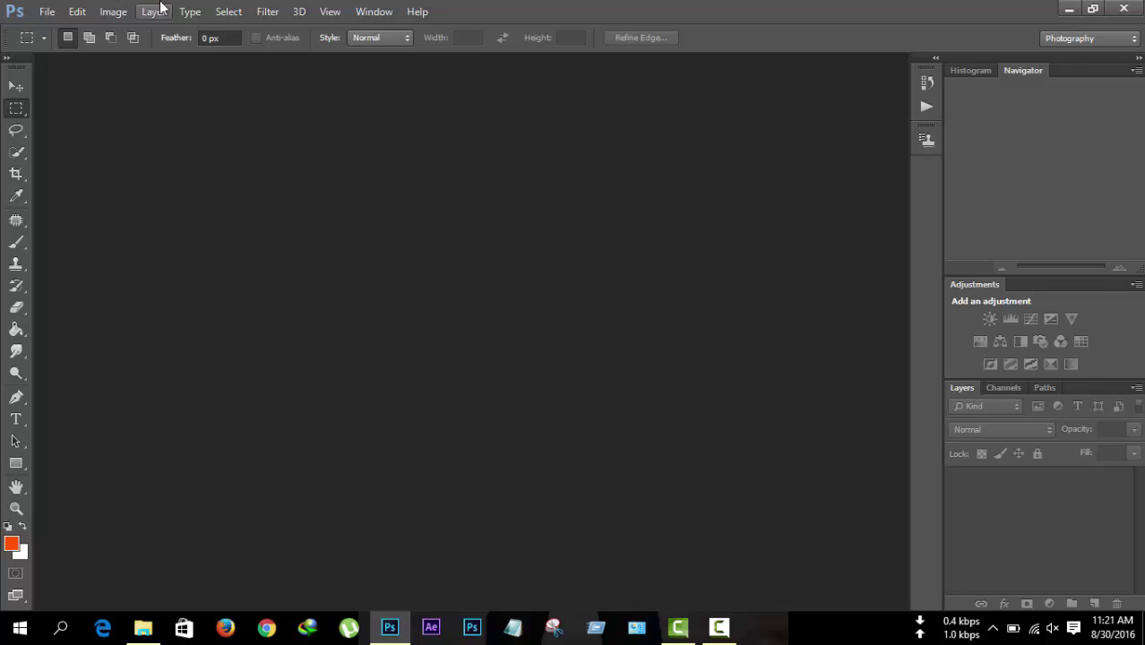
{"action": "left_click", "coordinate": [50, 13]}
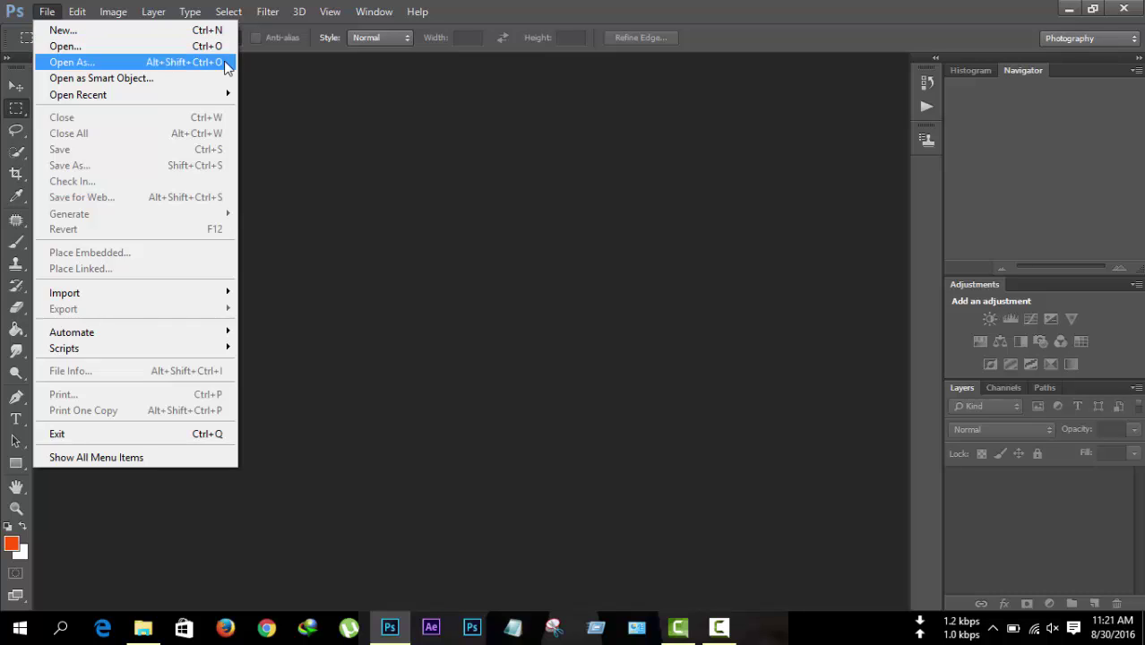
{"action": "left_click", "coordinate": [296, 75]}
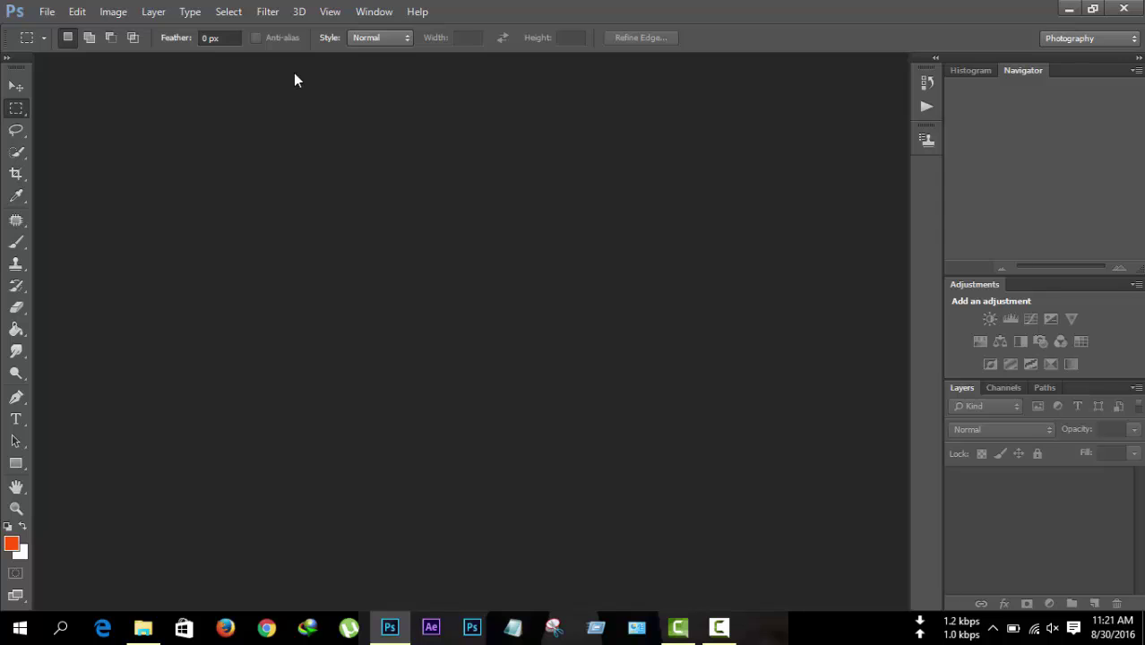
Step: Start opening an image and browse to the LEFT WORK folder inside Downloads
{"action": "left_click", "coordinate": [49, 13]}
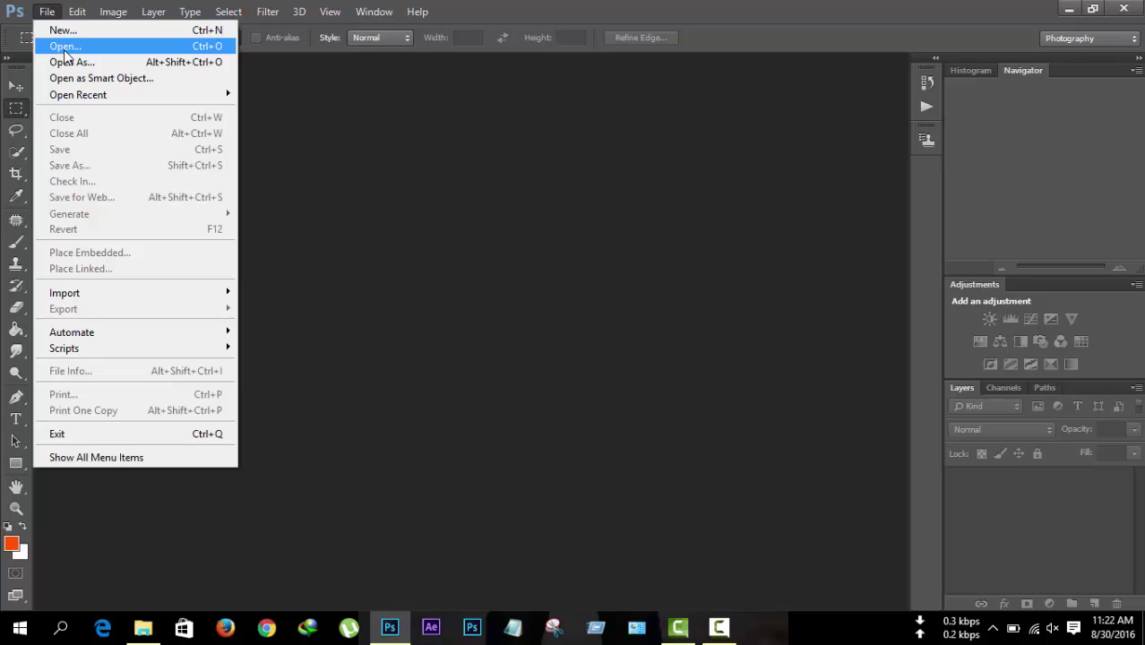
{"action": "left_click", "coordinate": [64, 50]}
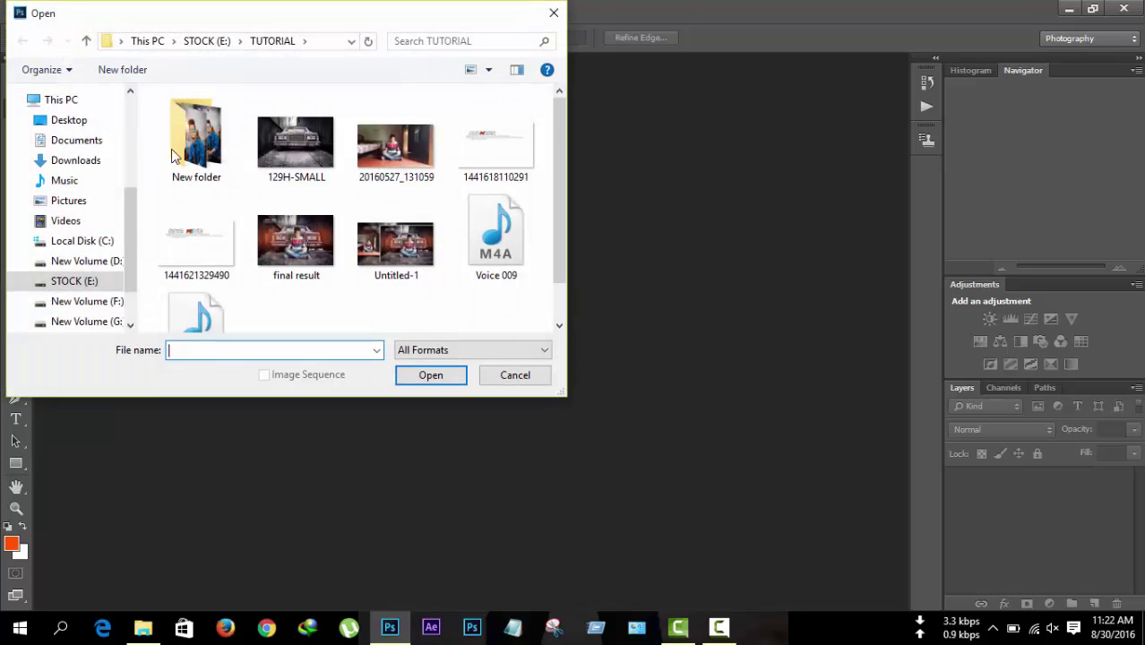
{"action": "left_click", "coordinate": [210, 44]}
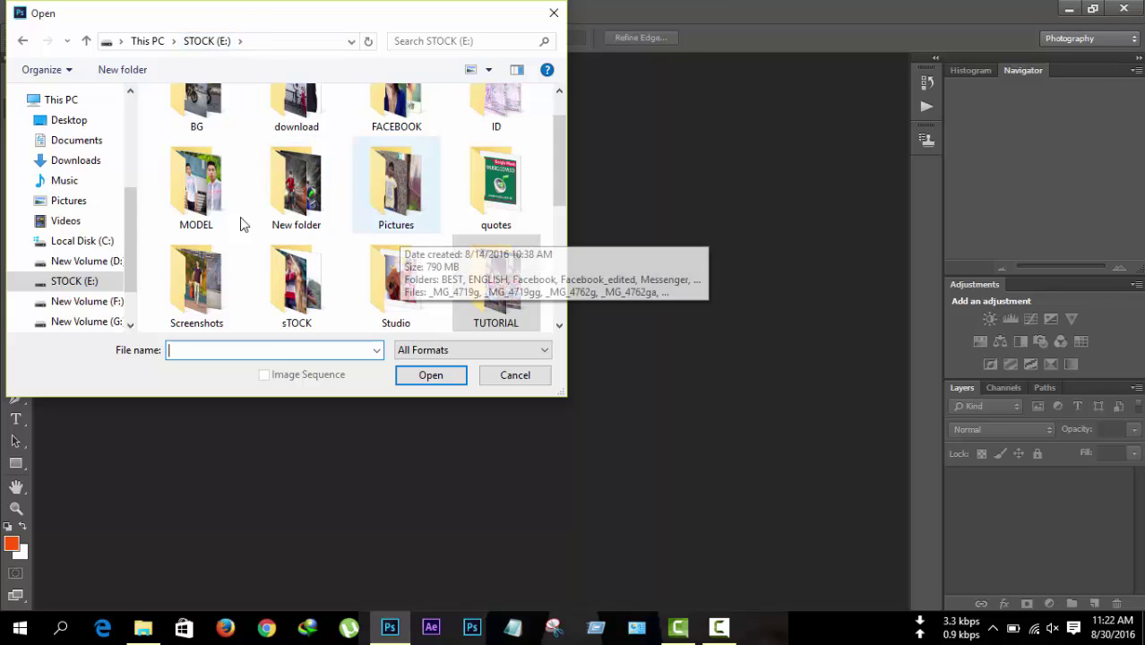
{"action": "left_click", "coordinate": [76, 160]}
{"action": "scroll", "coordinate": [448, 289], "scroll_direction": "down", "scroll_amount": 5}
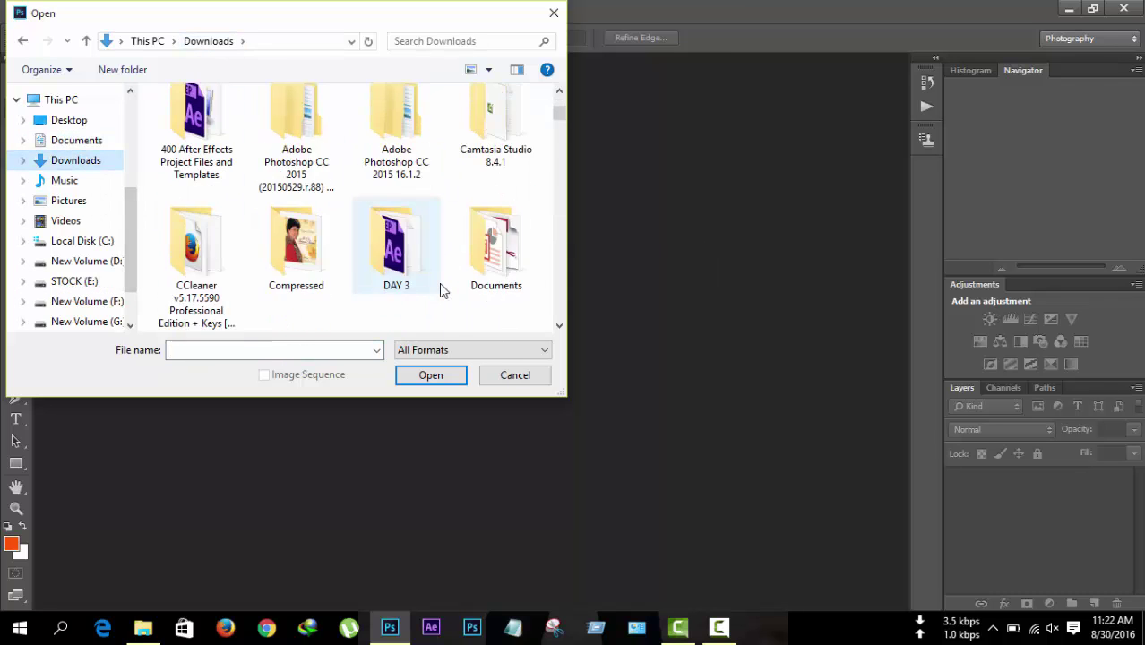
{"action": "double_click", "coordinate": [491, 148]}
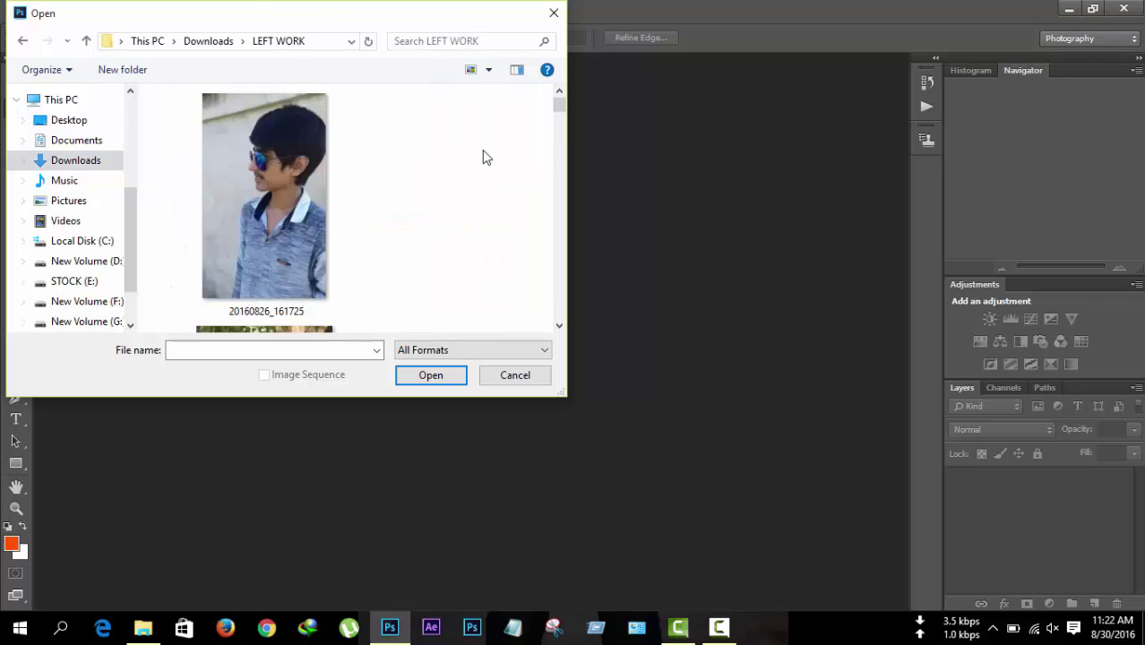
Step: Open the finished example image IMG_4406e, dock its window to view it, and close it
{"action": "scroll", "coordinate": [338, 261], "scroll_direction": "down", "scroll_amount": 8}
{"action": "scroll", "coordinate": [338, 266], "scroll_direction": "down", "scroll_amount": 3}
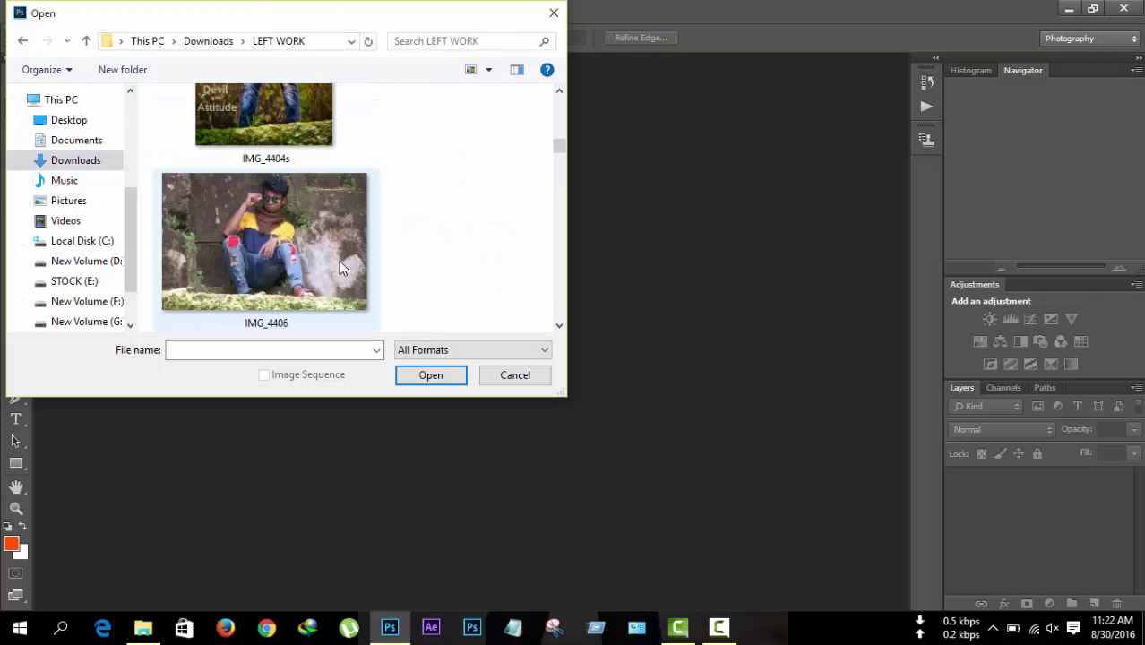
{"action": "scroll", "coordinate": [339, 260], "scroll_direction": "down", "scroll_amount": 2}
{"action": "left_click", "coordinate": [298, 251]}
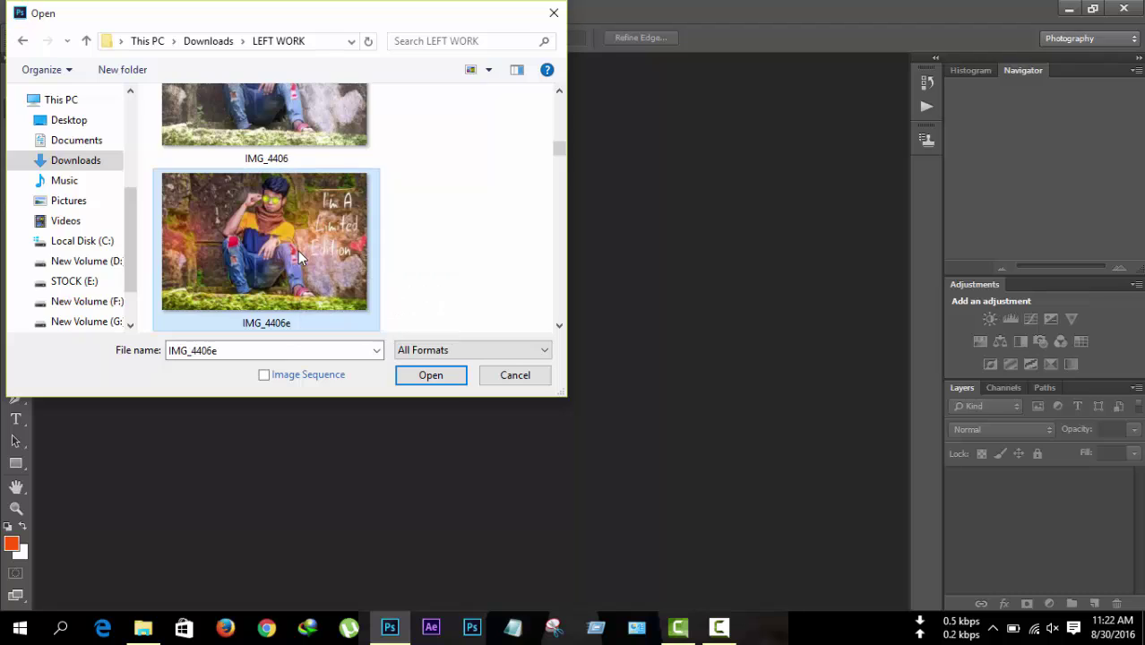
{"action": "left_click", "coordinate": [435, 375]}
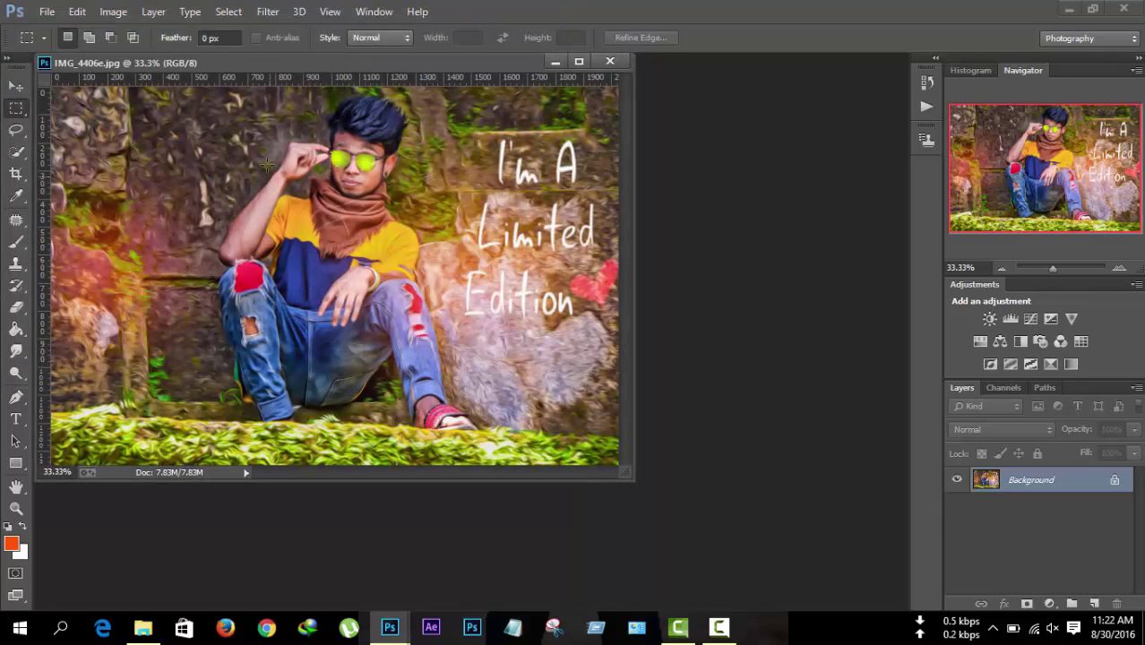
{"action": "left_click_drag", "start_coordinate": [349, 63], "coordinate": [469, 62]}
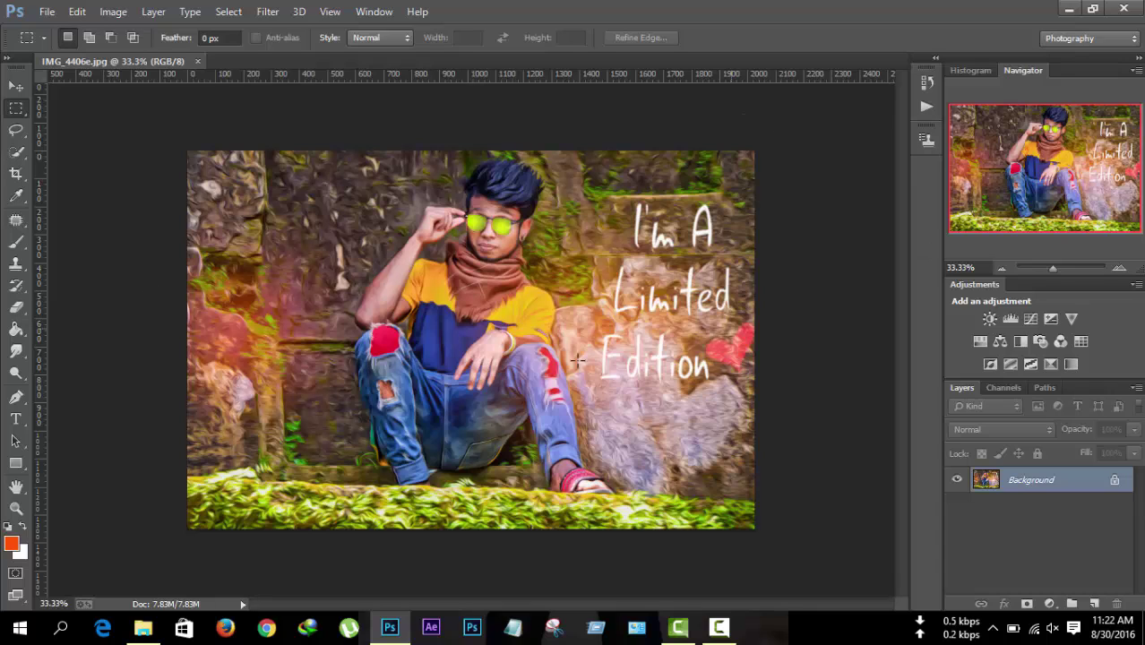
{"action": "left_click", "coordinate": [196, 62]}
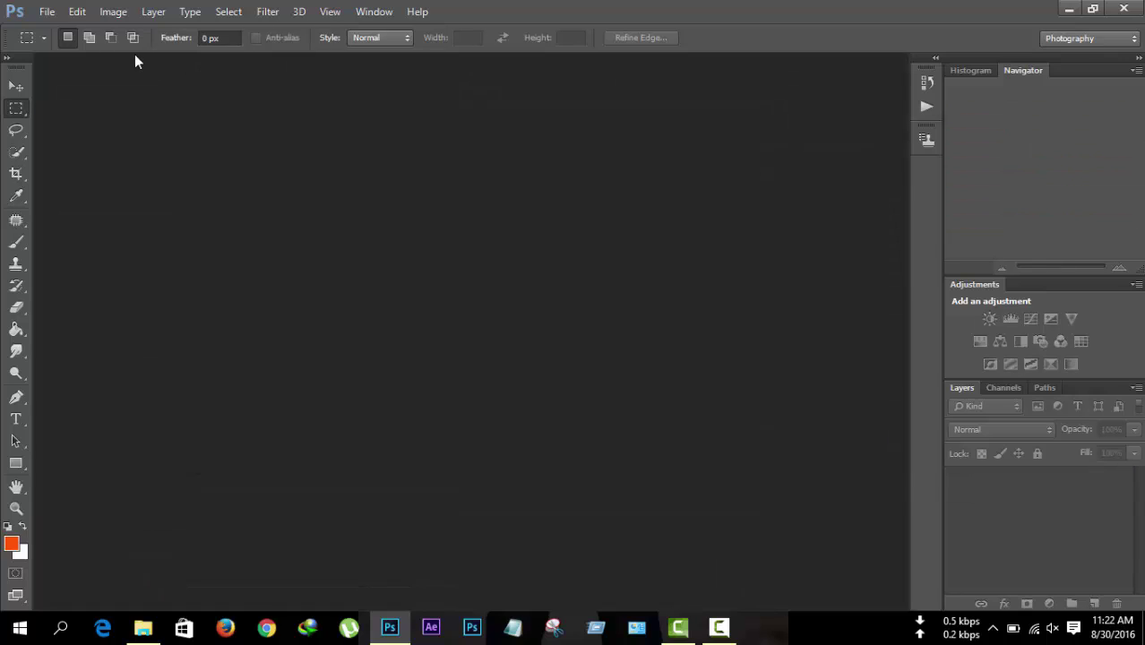
Step: Open the original photo IMG_4406 from the LEFT WORK folder and dock its window as a tab
{"action": "left_click", "coordinate": [45, 12]}
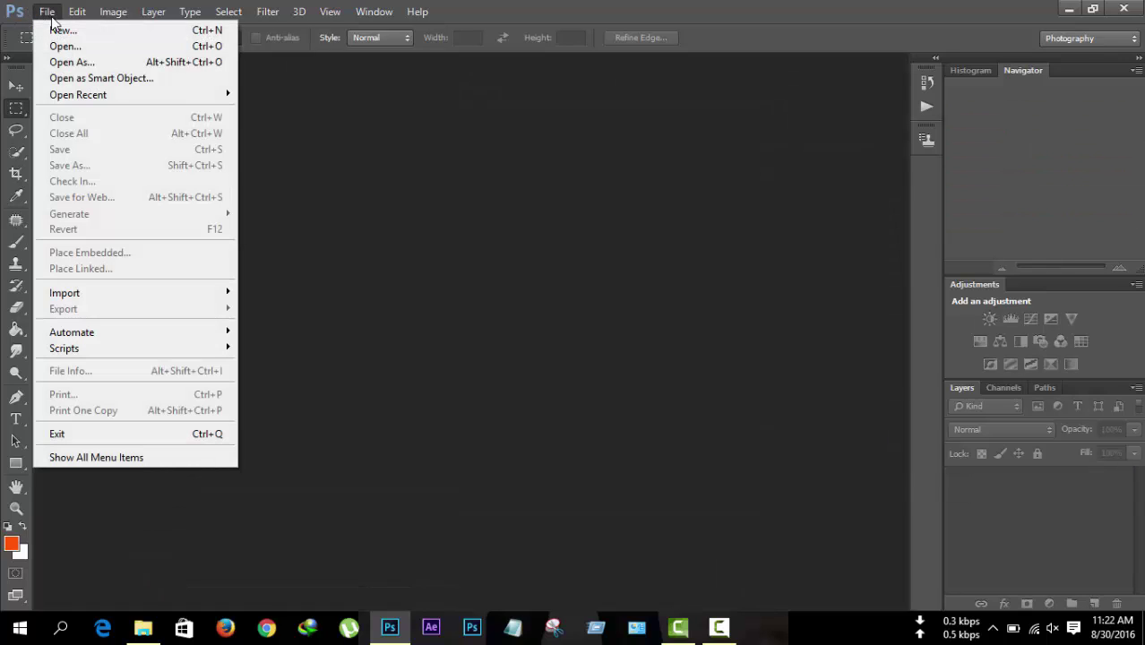
{"action": "left_click", "coordinate": [92, 52]}
{"action": "scroll", "coordinate": [320, 185], "scroll_direction": "down", "scroll_amount": 3}
{"action": "scroll", "coordinate": [321, 186], "scroll_direction": "down", "scroll_amount": 4}
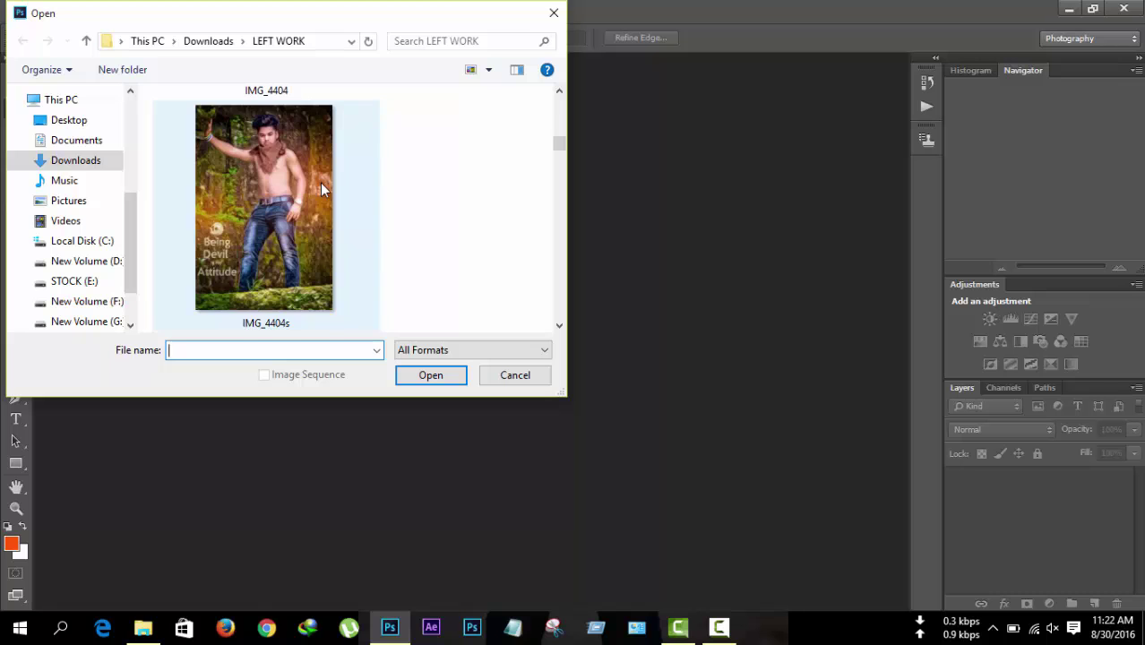
{"action": "scroll", "coordinate": [320, 183], "scroll_direction": "down", "scroll_amount": 3}
{"action": "scroll", "coordinate": [323, 188], "scroll_direction": "up", "scroll_amount": 1}
{"action": "left_click", "coordinate": [322, 188]}
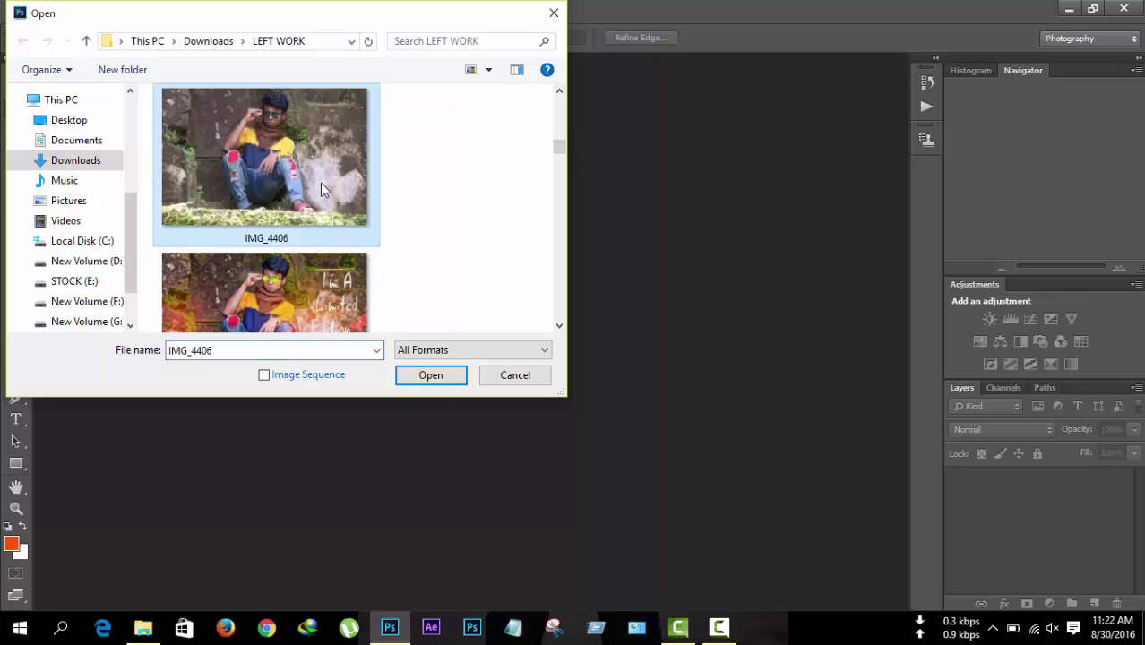
{"action": "left_click", "coordinate": [435, 380]}
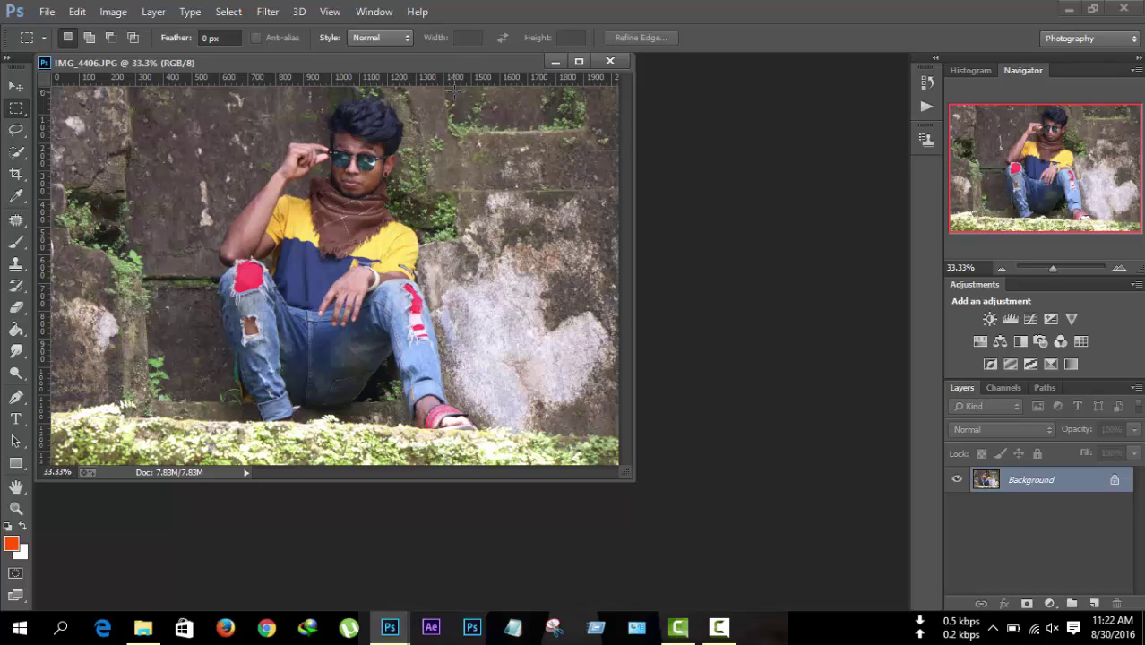
{"action": "left_click_drag", "start_coordinate": [422, 64], "coordinate": [571, 65]}
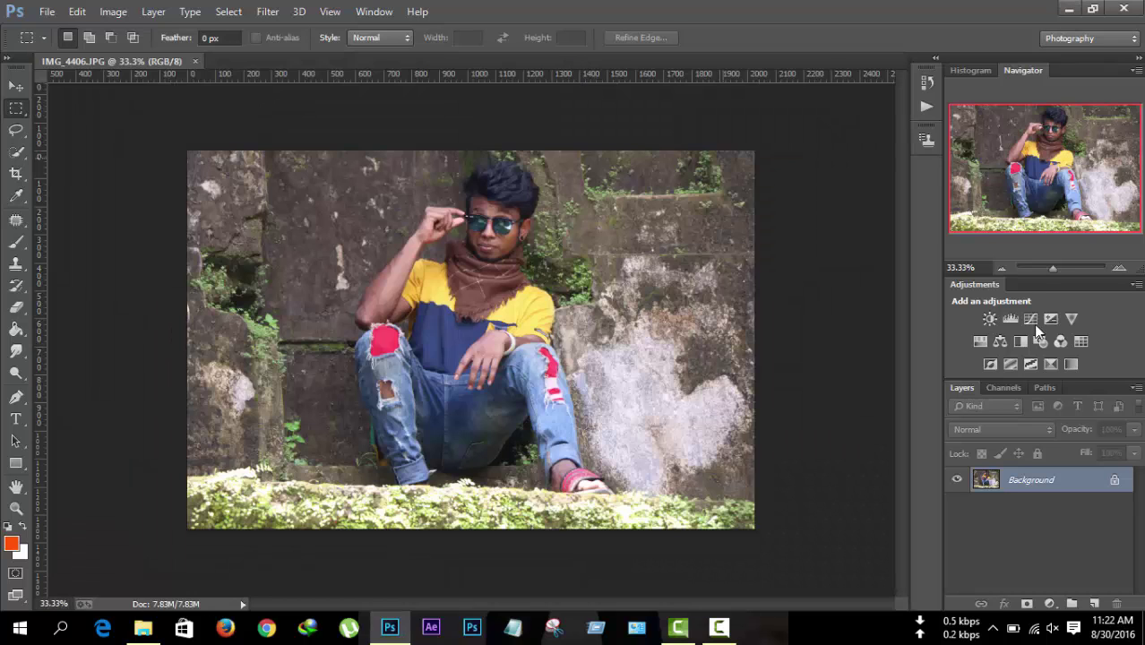
Step: Unlock the Background layer and apply a Shadows/Highlights adjustment with Shadows at 35% and Highlights at 0%
{"action": "left_click", "coordinate": [1115, 482]}
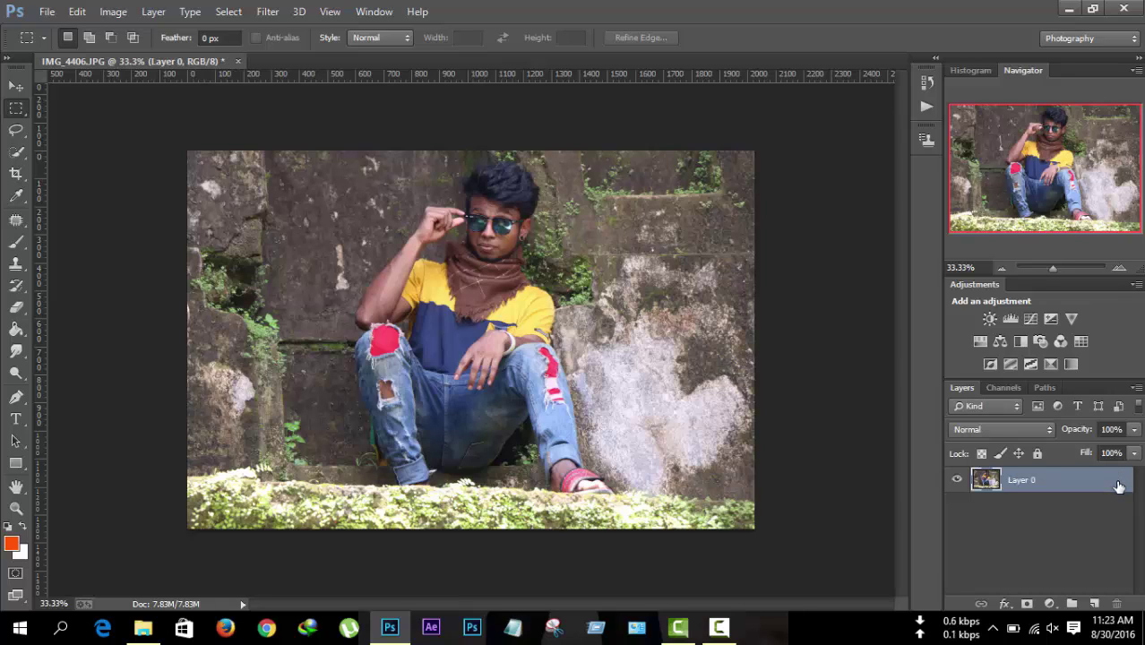
{"action": "left_click", "coordinate": [112, 12]}
{"action": "mouse_move", "coordinate": [204, 55]}
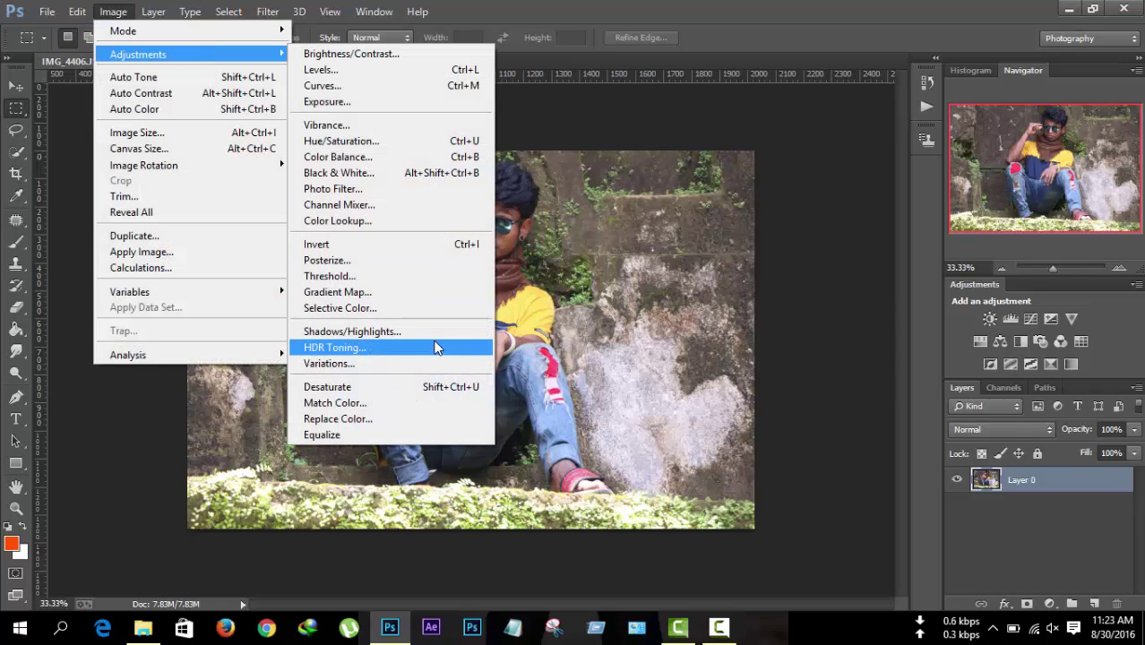
{"action": "left_click", "coordinate": [433, 332]}
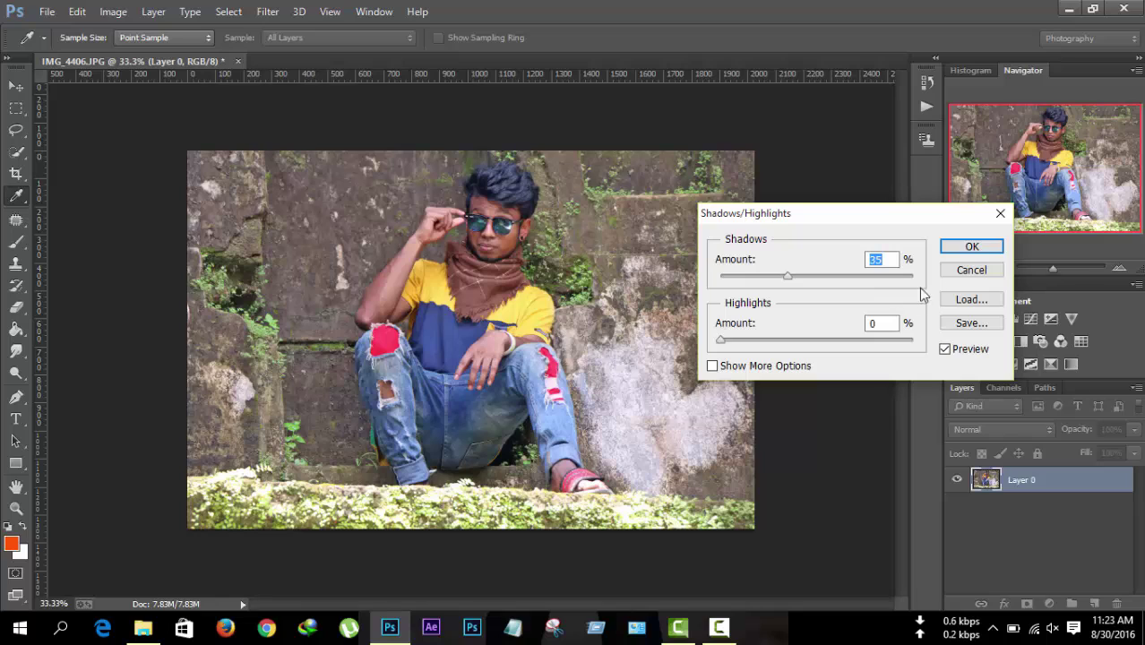
{"action": "left_click", "coordinate": [973, 246]}
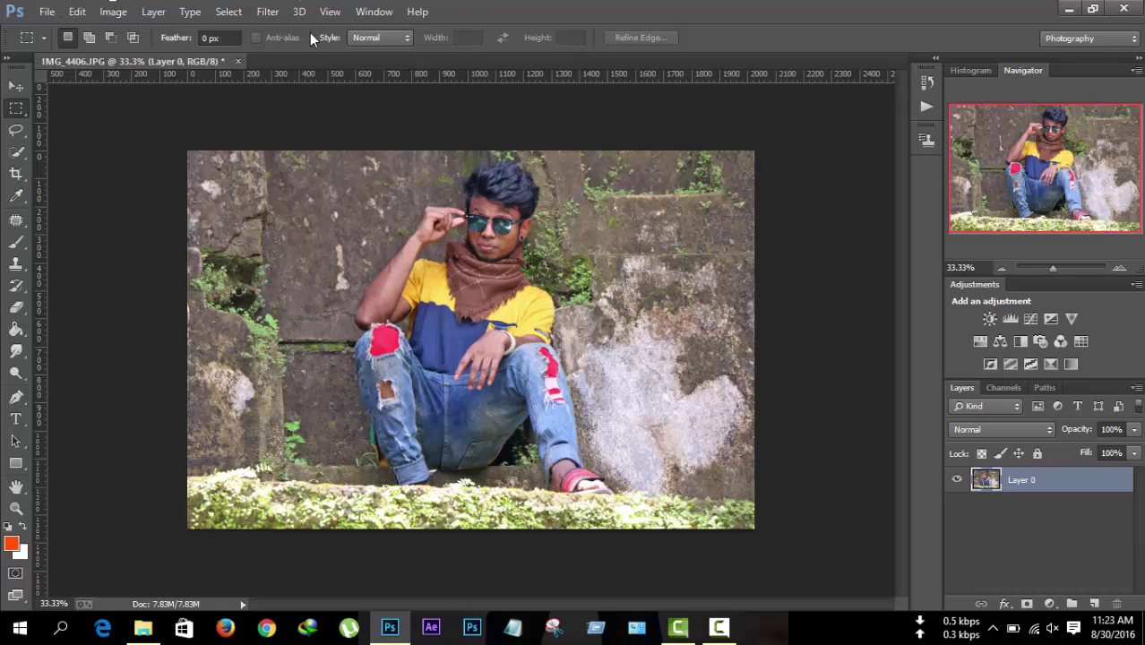
Step: Start the Camera Raw Filter on the photo layer and set Clarity to +46
{"action": "left_click", "coordinate": [269, 12]}
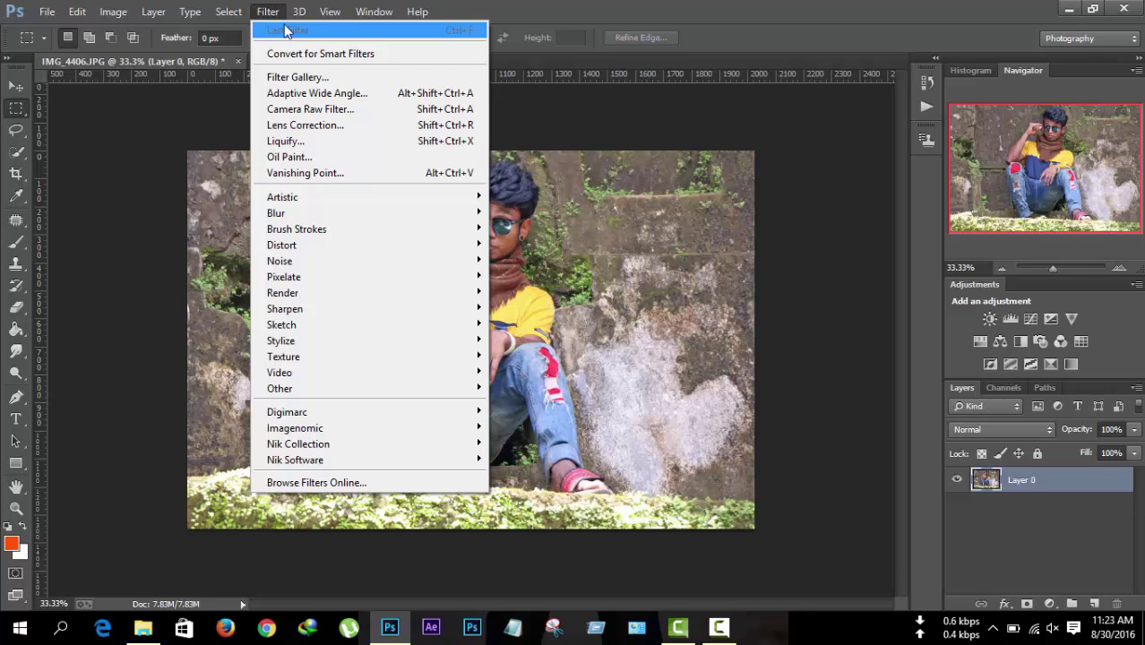
{"action": "left_click", "coordinate": [371, 109]}
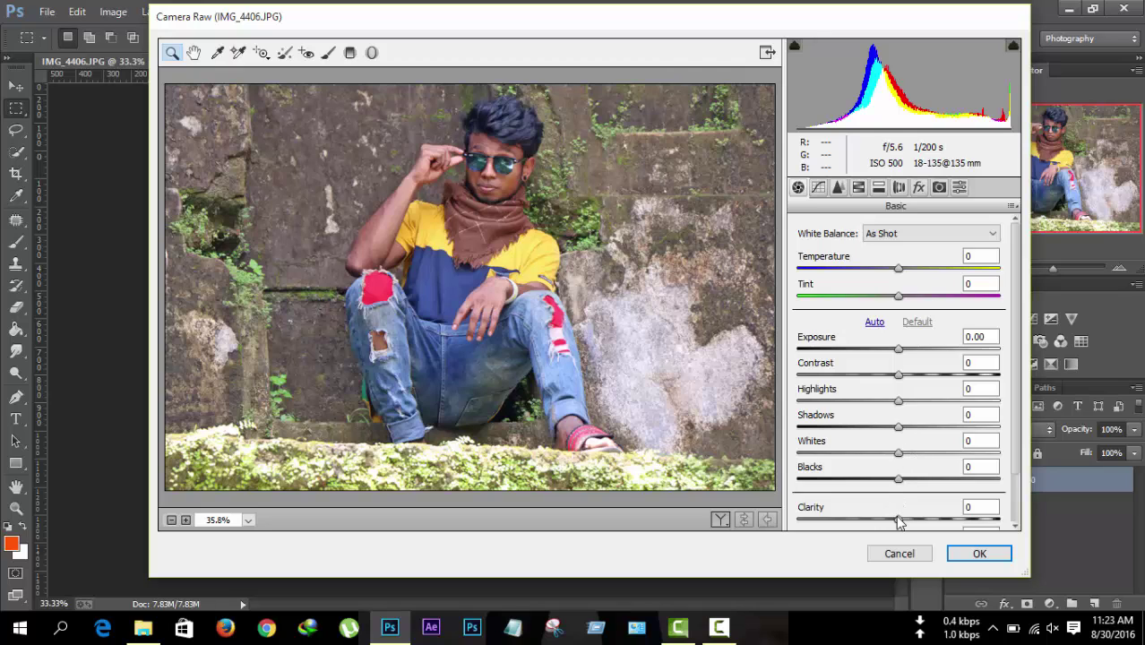
{"action": "scroll", "coordinate": [896, 448], "scroll_direction": "down", "scroll_amount": 2}
{"action": "scroll", "coordinate": [887, 378], "scroll_direction": "up", "scroll_amount": 1}
{"action": "scroll", "coordinate": [894, 430], "scroll_direction": "down", "scroll_amount": 1}
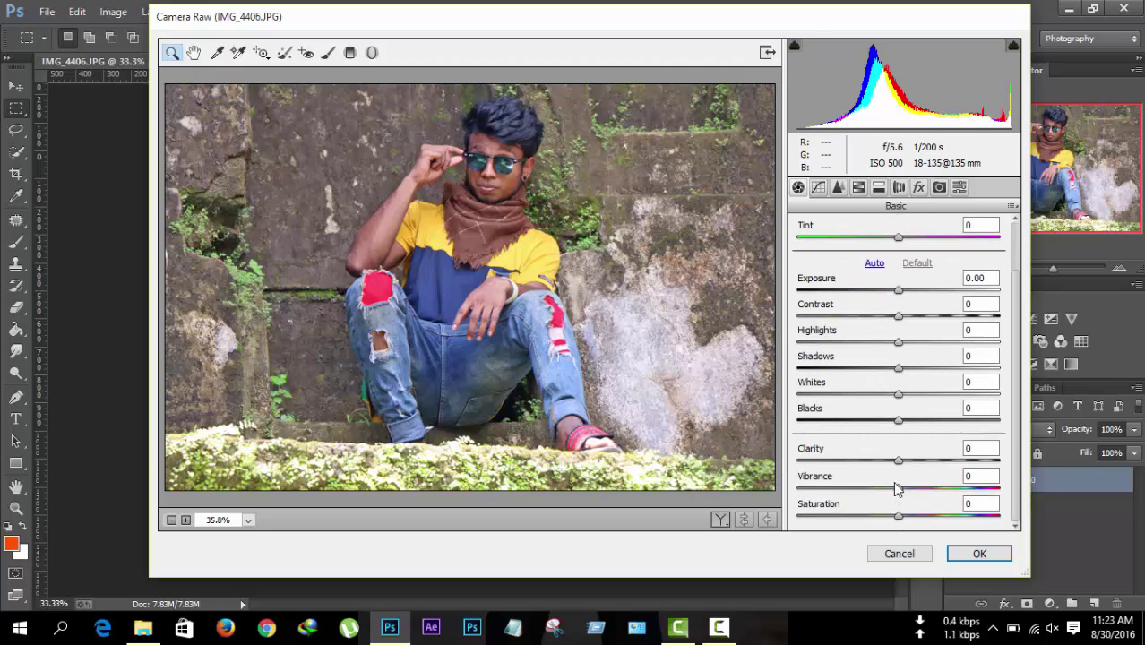
{"action": "left_click_drag", "start_coordinate": [898, 461], "coordinate": [945, 462]}
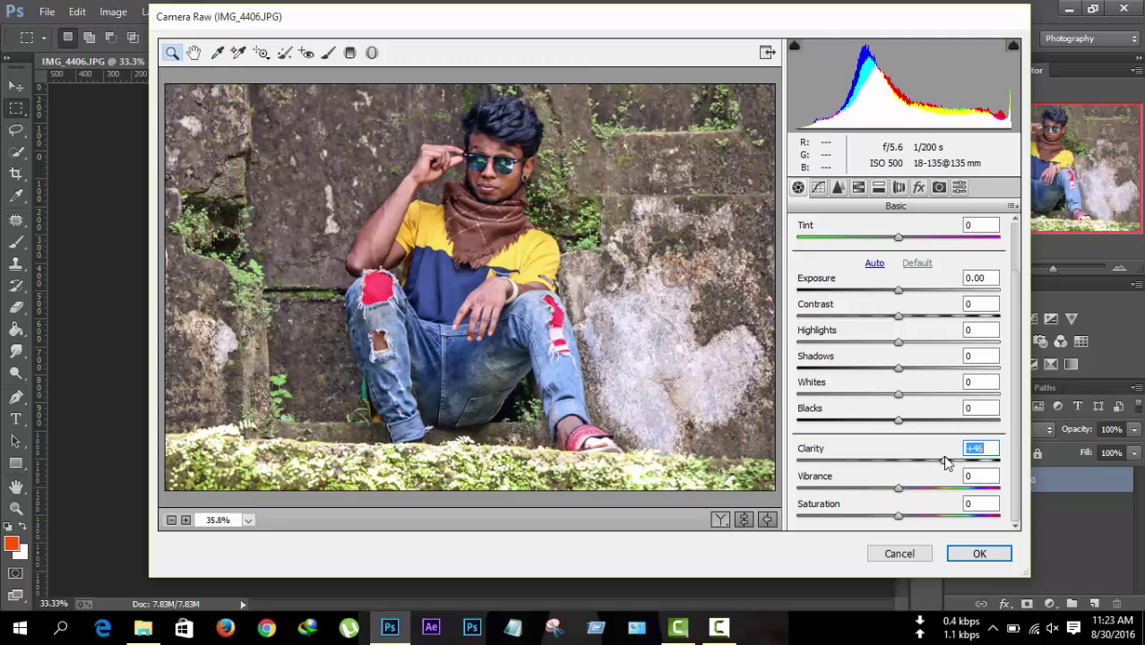
Step: Set Blacks to +43, Whites to +53, Shadows to +43, Highlights to -99, Contrast to -24 and Vibrance to +37
{"action": "left_click_drag", "start_coordinate": [899, 424], "coordinate": [788, 378]}
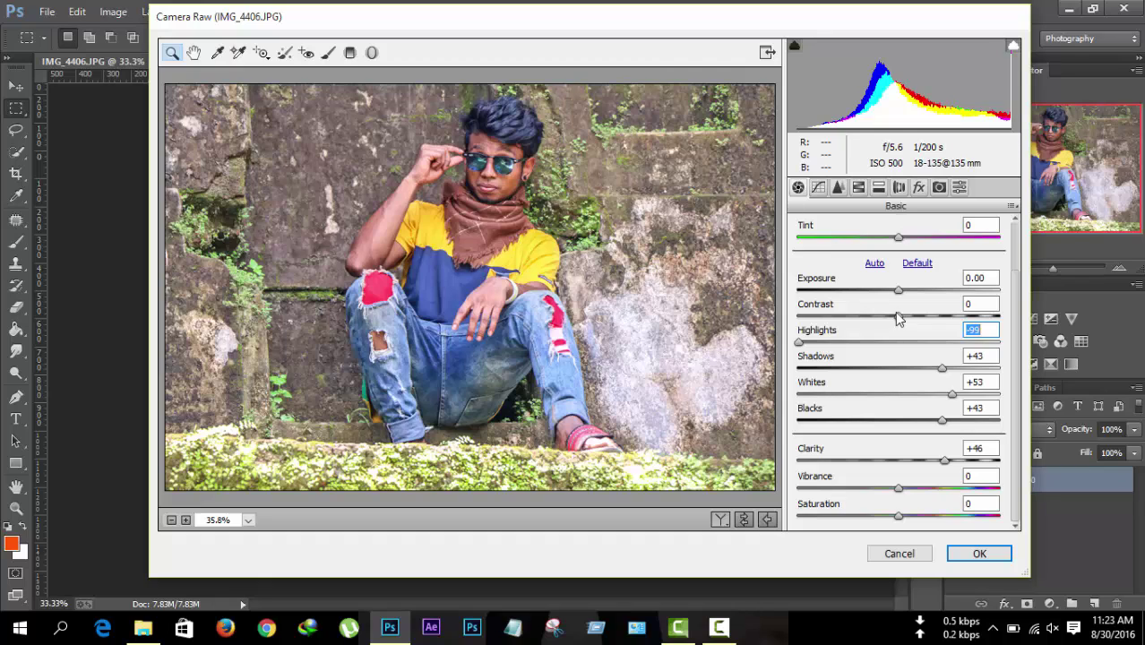
{"action": "left_click_drag", "start_coordinate": [898, 317], "coordinate": [875, 321]}
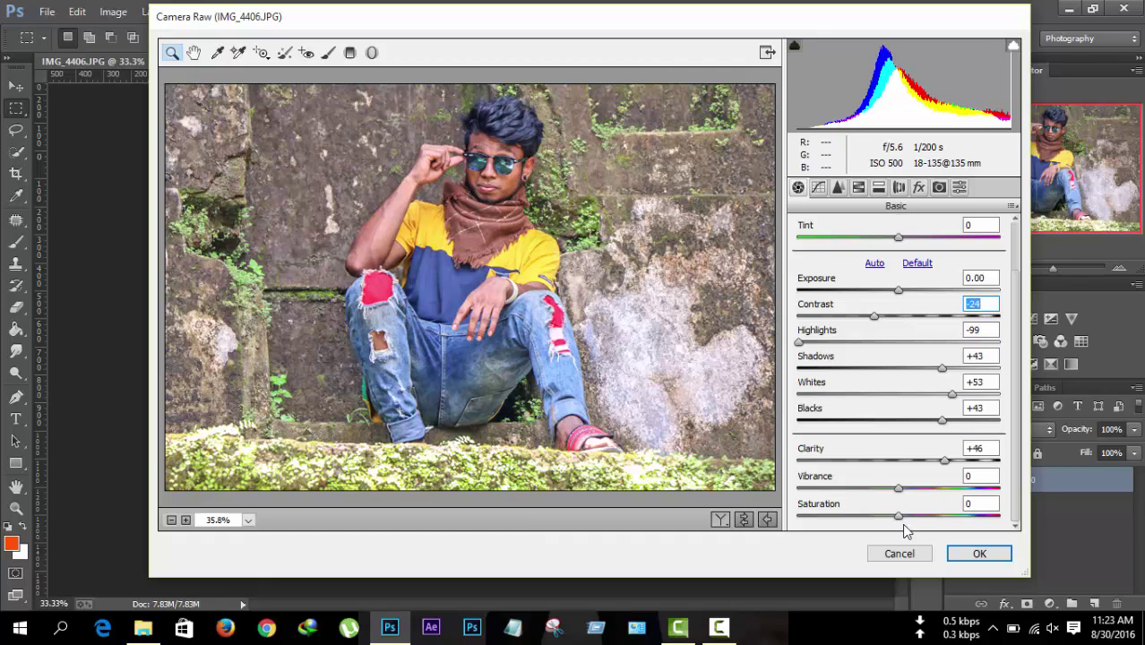
{"action": "left_click", "coordinate": [899, 489]}
{"action": "left_click_drag", "start_coordinate": [902, 491], "coordinate": [939, 487]}
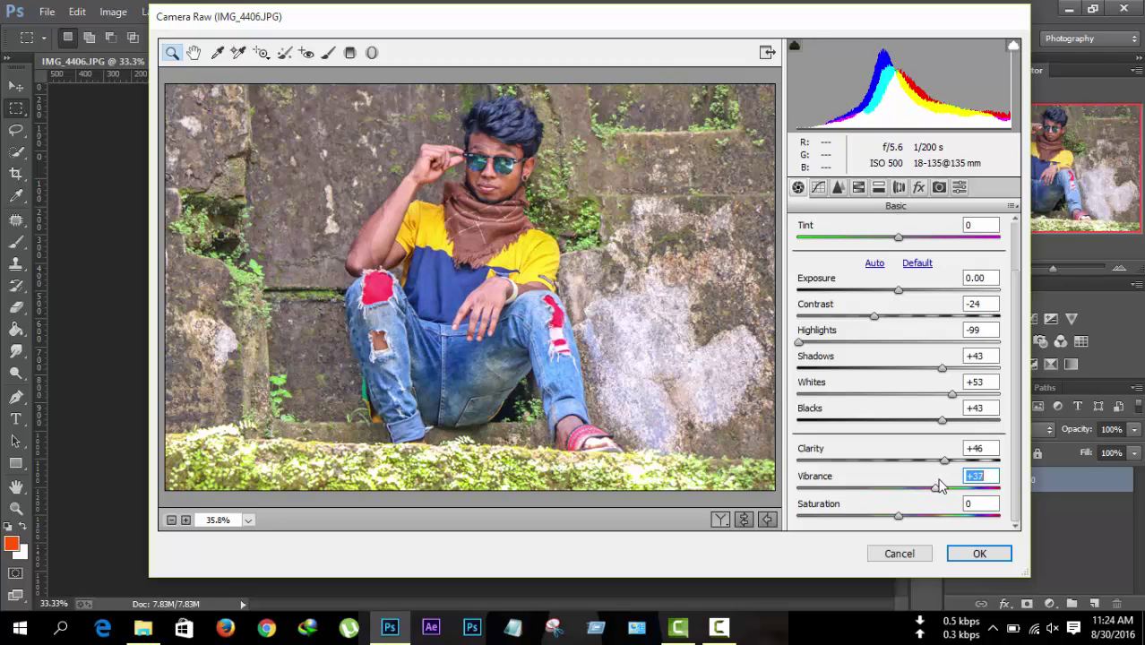
Step: Set Luminance noise reduction to 29 and, in the HSL luminance settings, Oranges to +48 and Blues to -16
{"action": "left_click", "coordinate": [839, 188]}
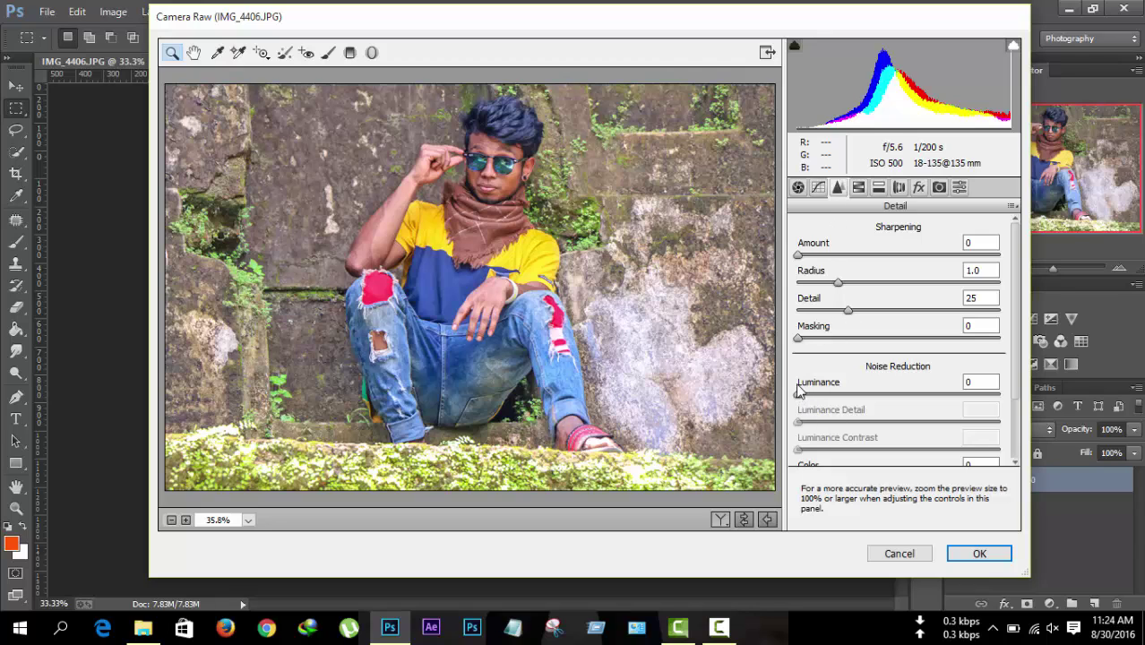
{"action": "left_click_drag", "start_coordinate": [800, 395], "coordinate": [857, 395]}
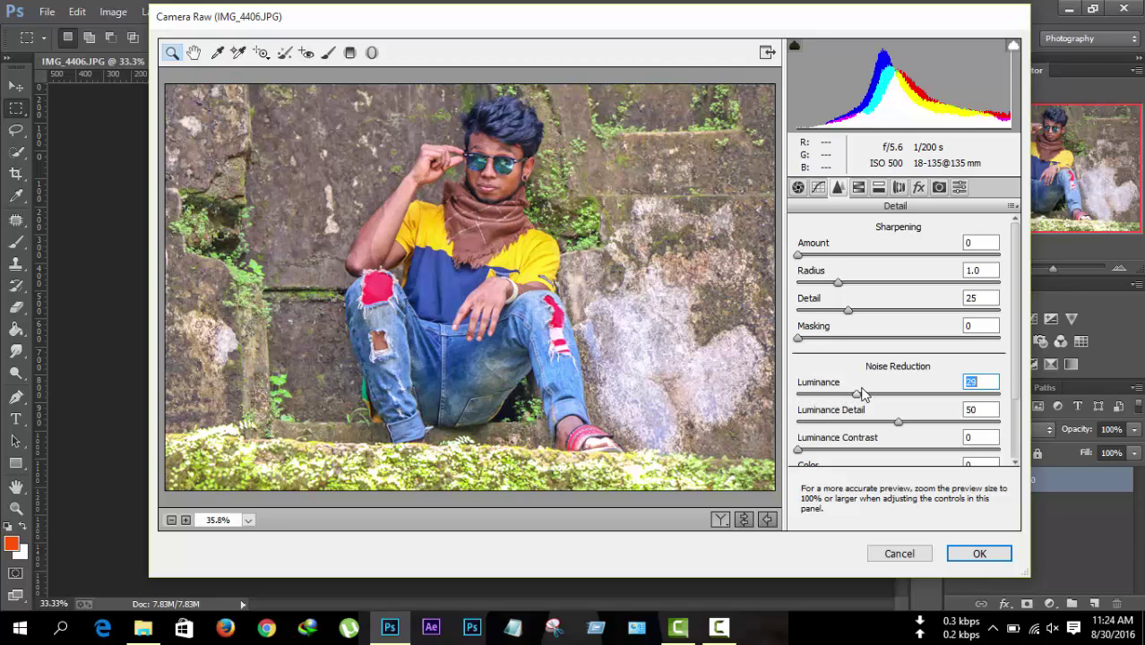
{"action": "left_click", "coordinate": [862, 190]}
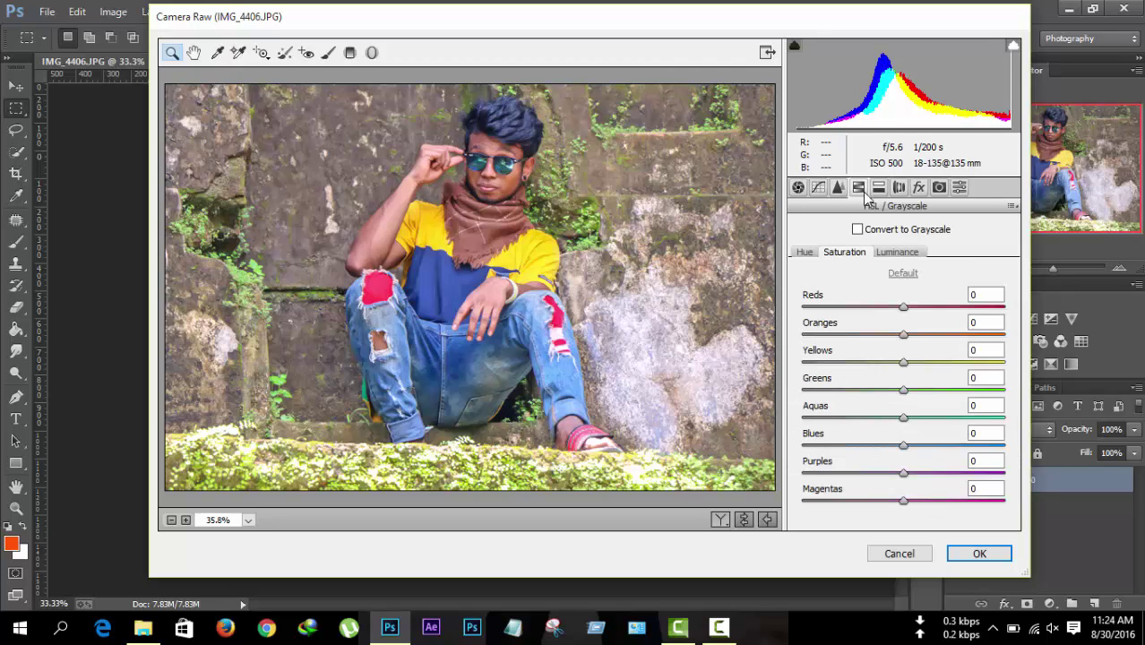
{"action": "left_click", "coordinate": [892, 250]}
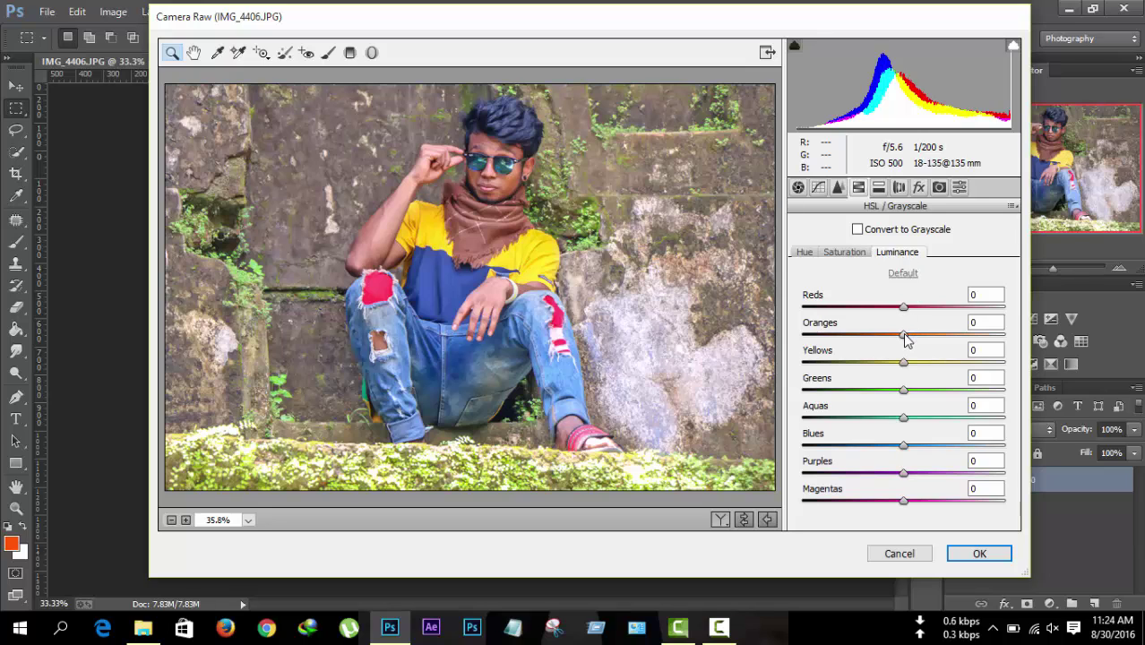
{"action": "left_click_drag", "start_coordinate": [905, 339], "coordinate": [955, 333]}
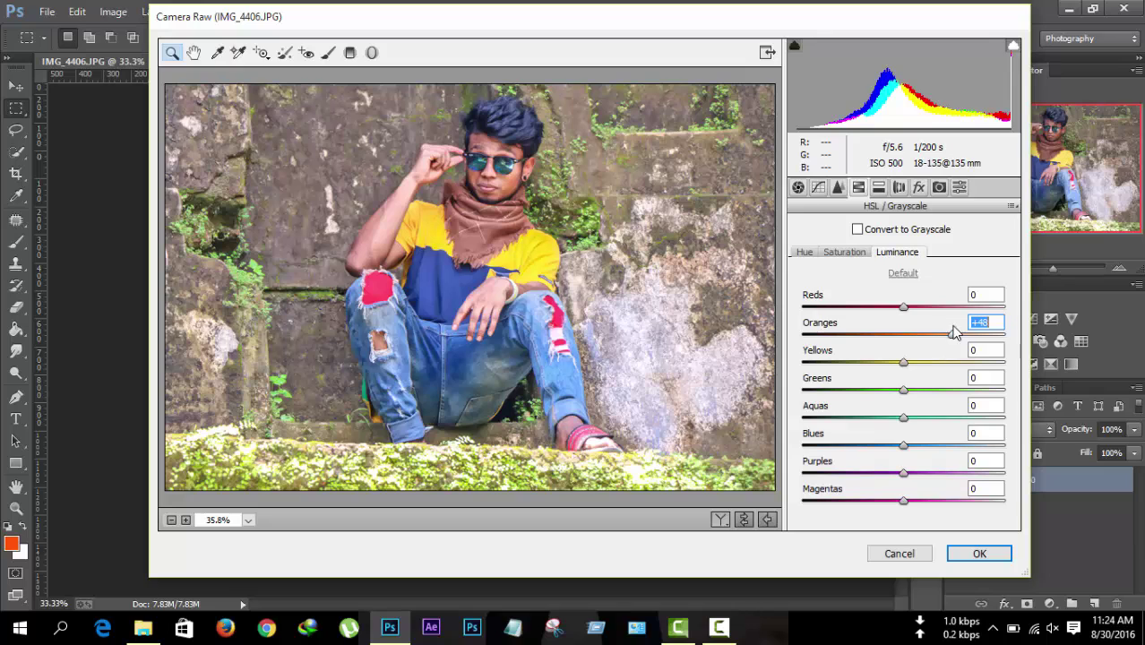
{"action": "left_click_drag", "start_coordinate": [905, 452], "coordinate": [887, 451]}
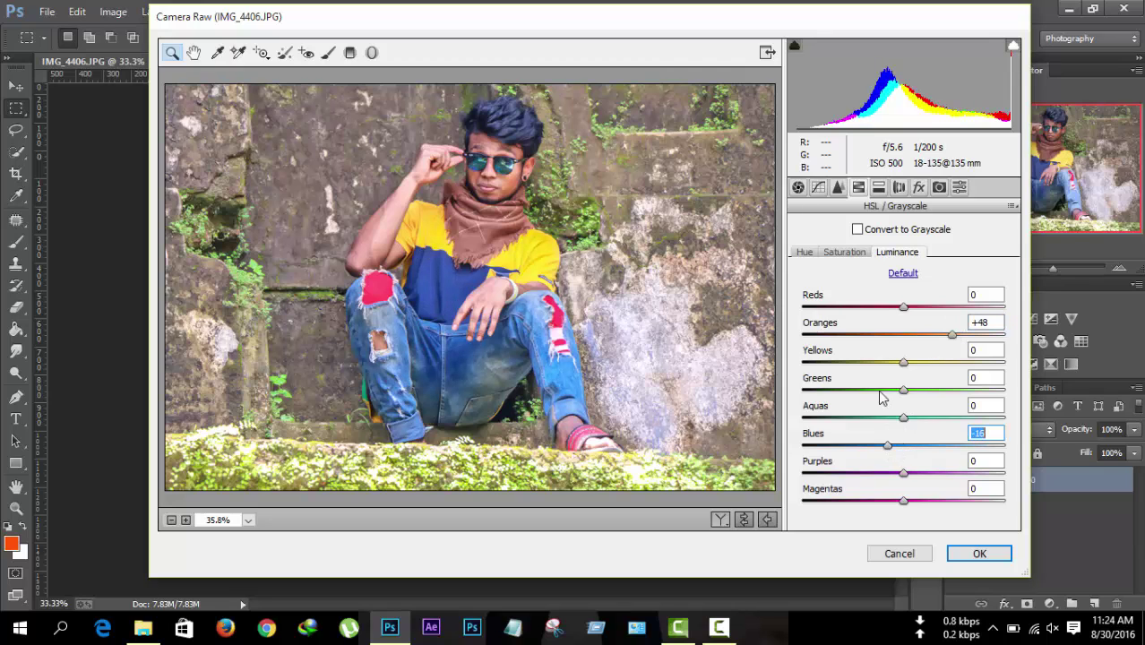
Step: In the HSL saturation settings, set Blues to +34, Greens to +42 and Yellows to +23
{"action": "left_click", "coordinate": [843, 255]}
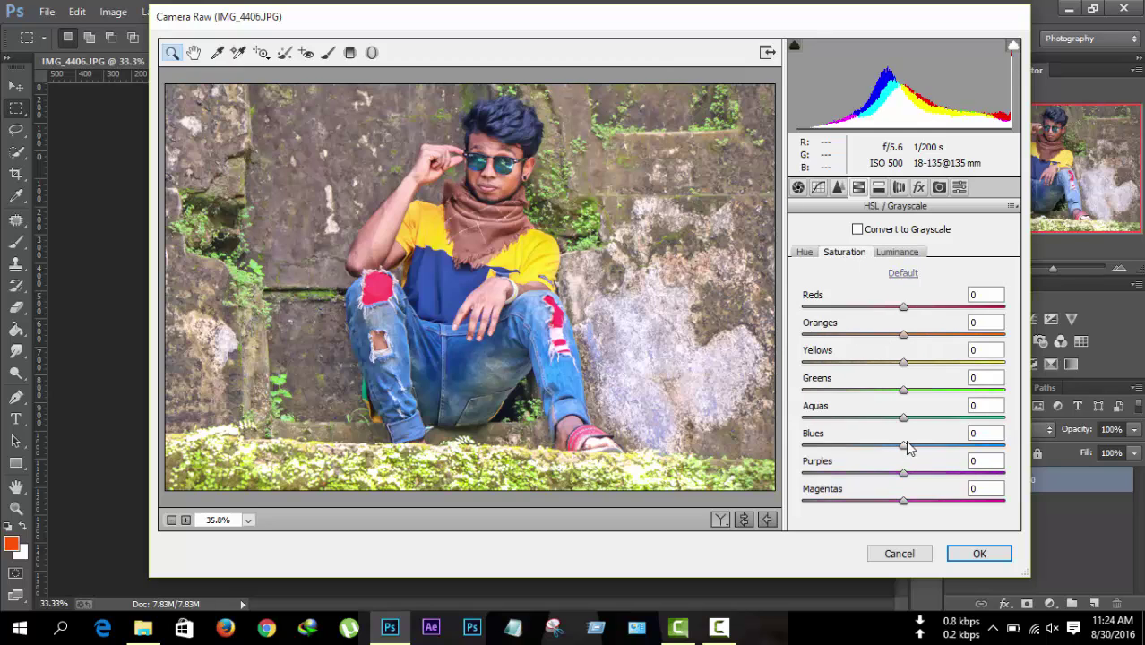
{"action": "left_click_drag", "start_coordinate": [905, 444], "coordinate": [936, 435]}
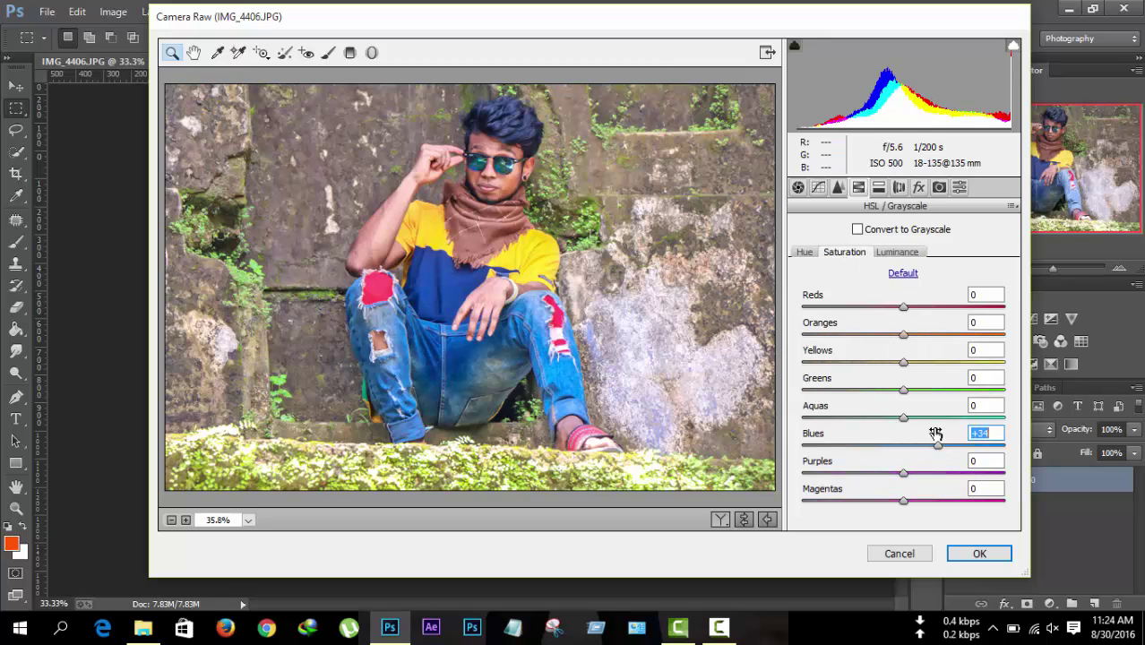
{"action": "left_click_drag", "start_coordinate": [903, 390], "coordinate": [931, 369]}
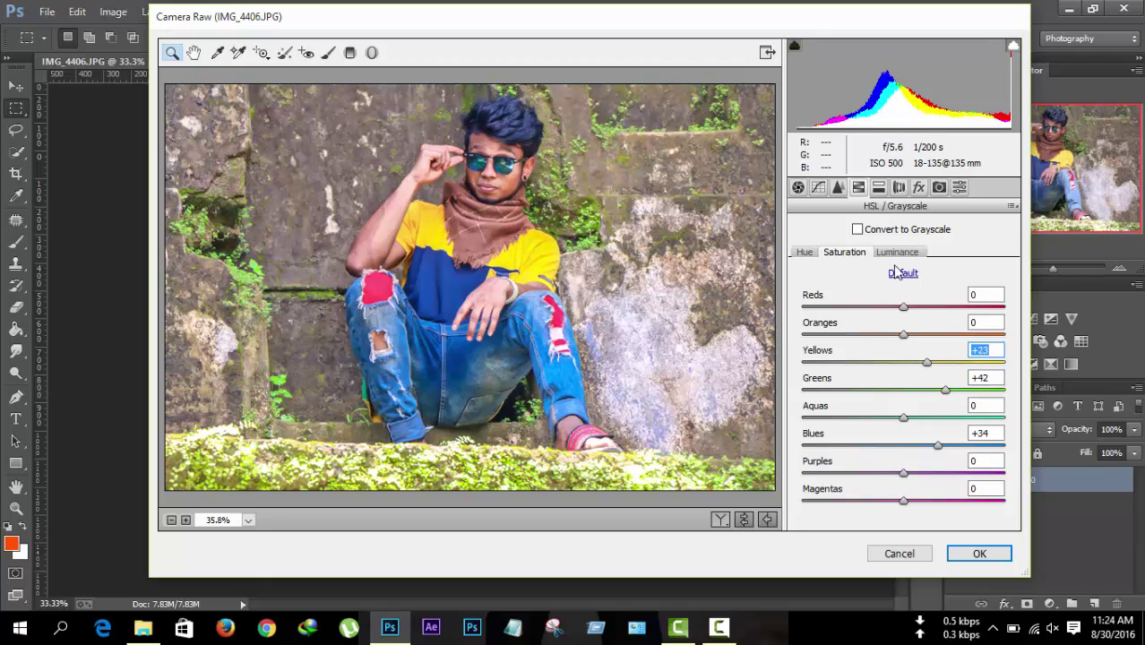
Step: Add a post-crop vignette with an amount of -26 and apply the Camera Raw adjustments to the photo
{"action": "left_click", "coordinate": [919, 186]}
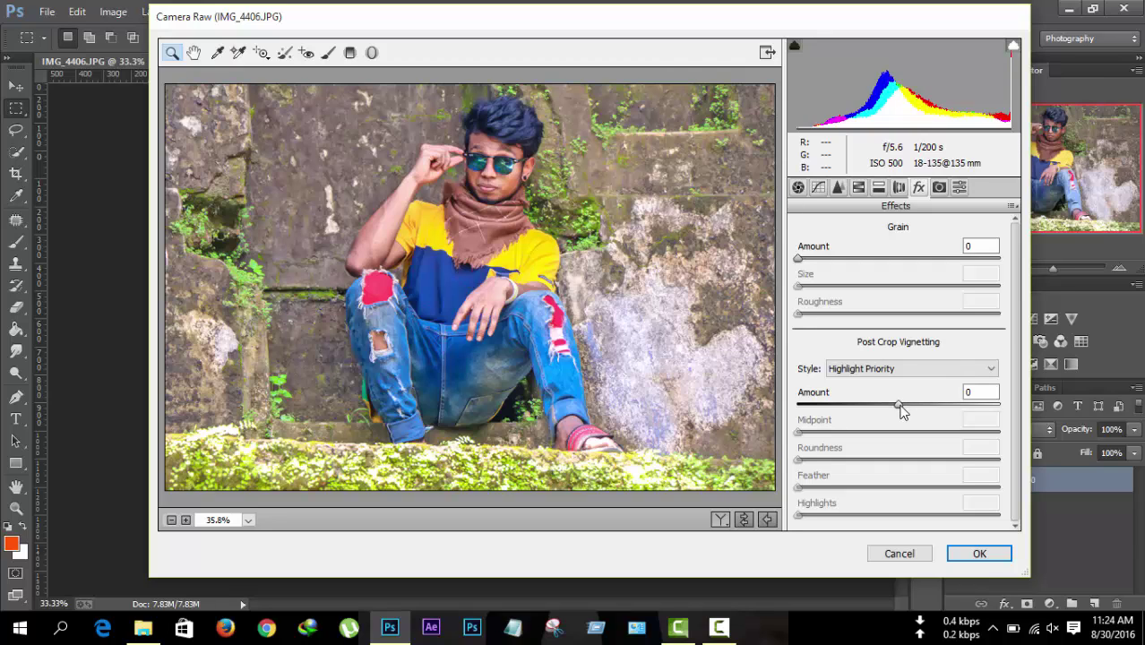
{"action": "left_click", "coordinate": [901, 404]}
{"action": "left_click_drag", "start_coordinate": [901, 407], "coordinate": [876, 410]}
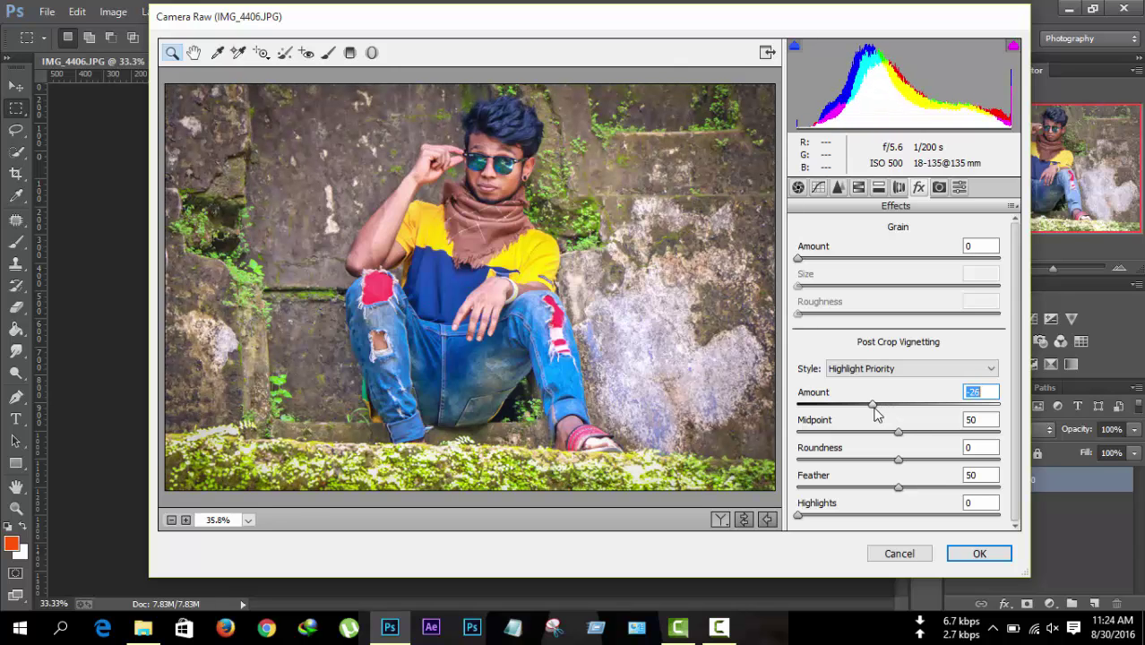
{"action": "left_click", "coordinate": [976, 555]}
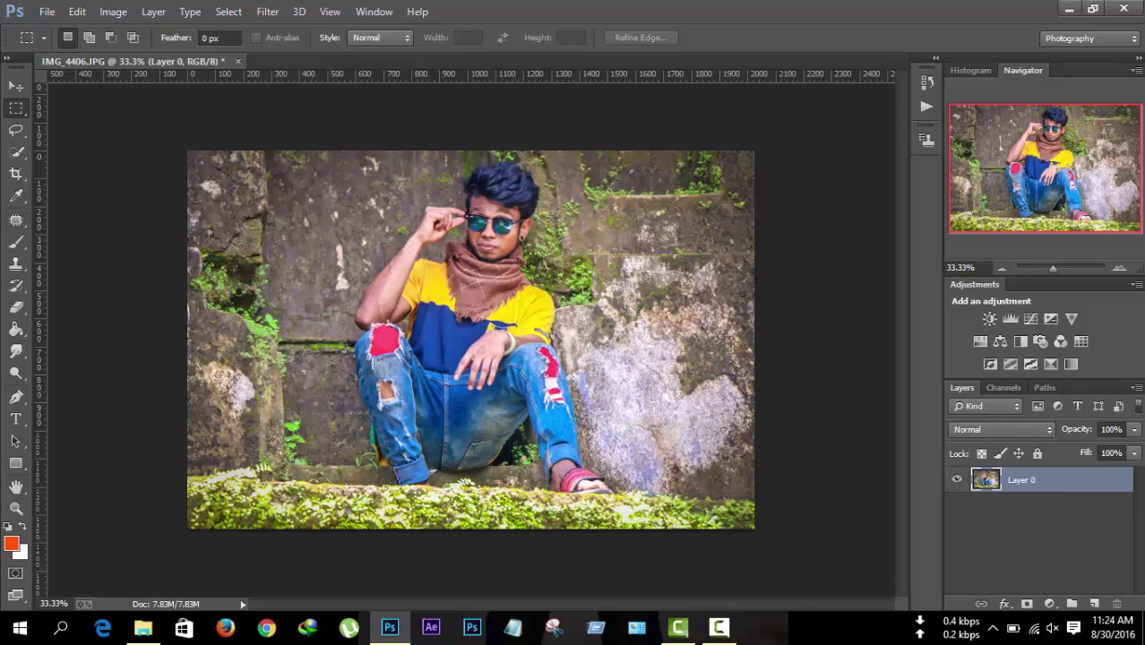
Step: Apply the Color Efex Pro 3.0 Tonal Contrast filter with slightly raised Highlight Contrast and Saturation
{"action": "left_click", "coordinate": [264, 12]}
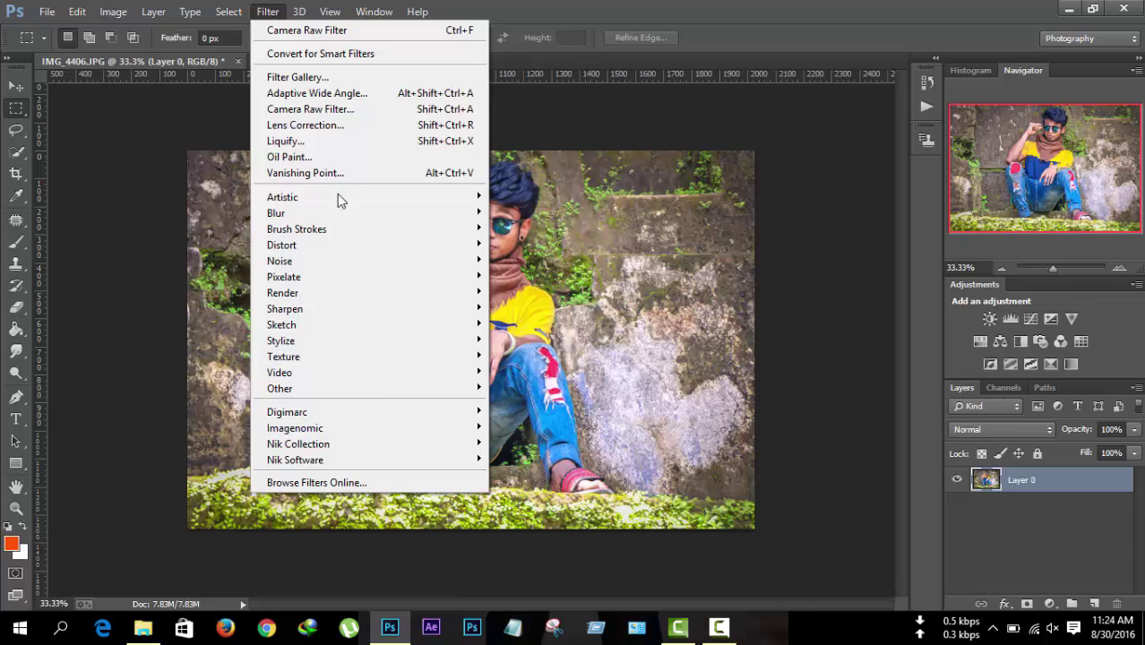
{"action": "mouse_move", "coordinate": [402, 463]}
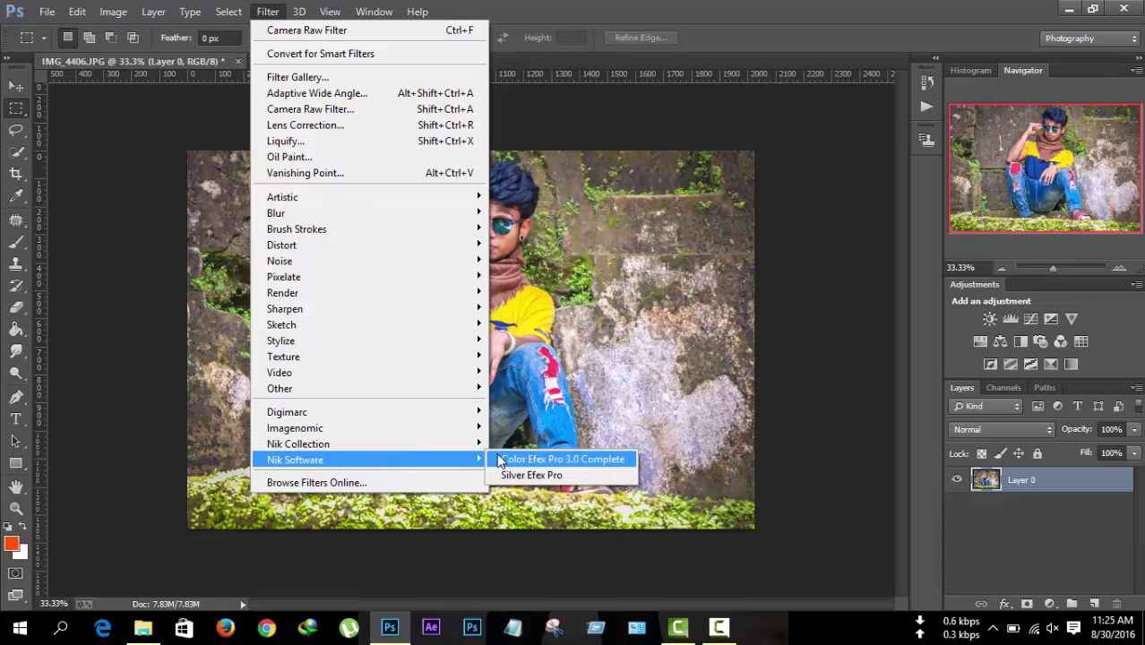
{"action": "left_click", "coordinate": [537, 459]}
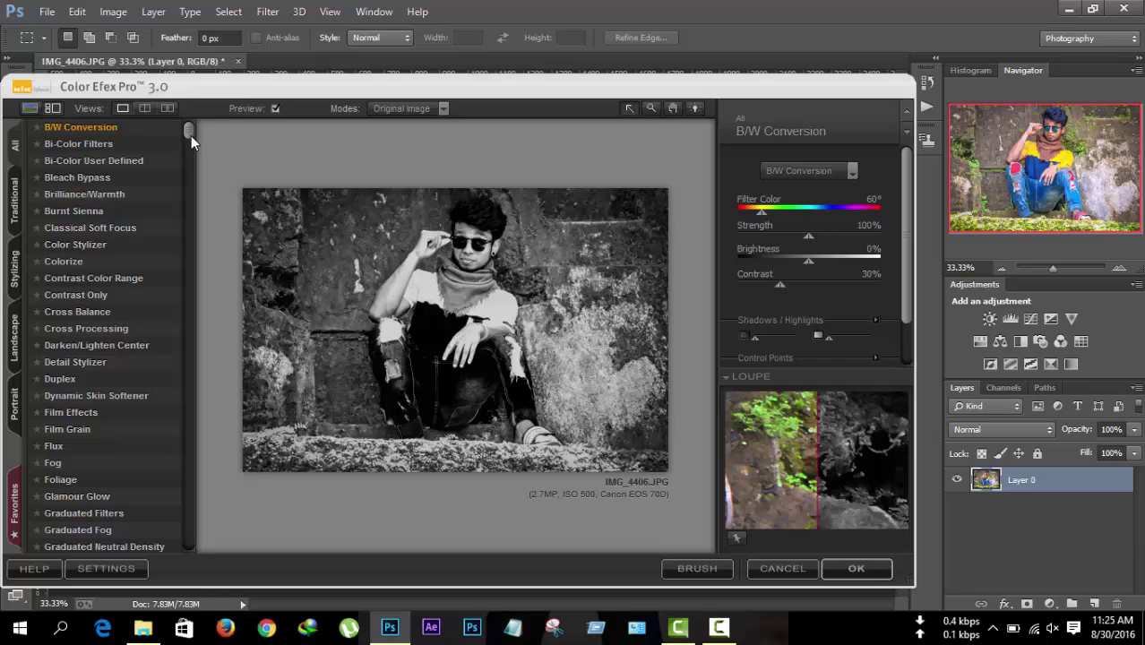
{"action": "left_click_drag", "start_coordinate": [190, 134], "coordinate": [228, 542]}
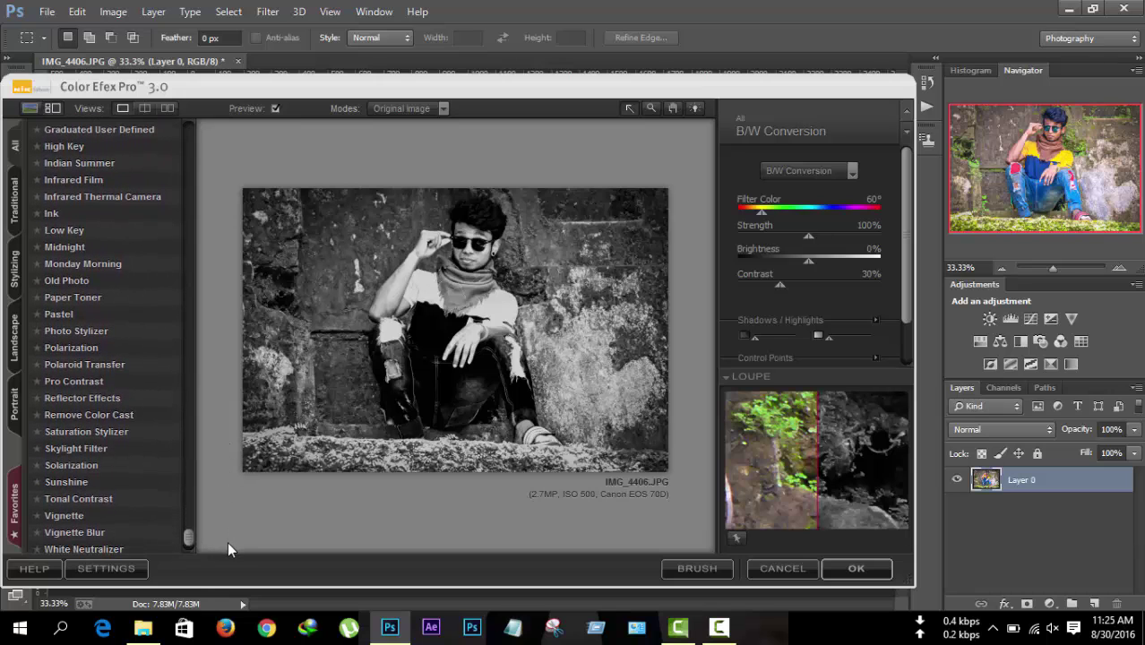
{"action": "left_click", "coordinate": [66, 500]}
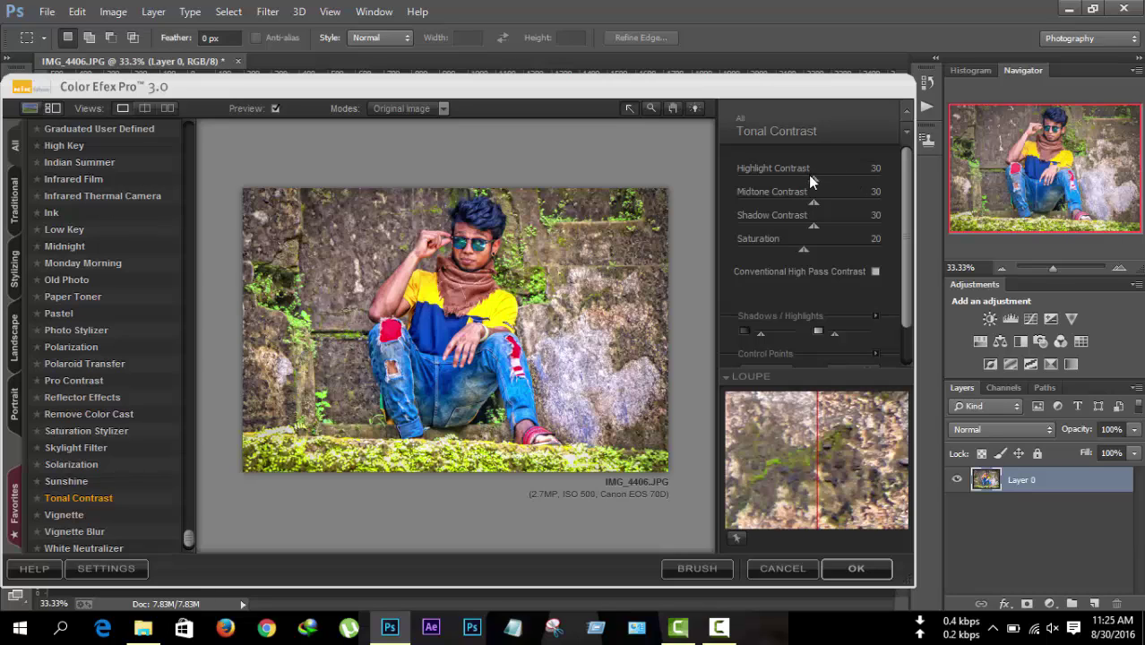
{"action": "mouse_move", "coordinate": [810, 177]}
{"action": "left_mouse_down"}
{"action": "mouse_move", "coordinate": [851, 178]}
{"action": "mouse_move", "coordinate": [820, 181]}
{"action": "left_mouse_up"}
{"action": "left_click_drag", "start_coordinate": [822, 252], "coordinate": [825, 251]}
{"action": "left_click", "coordinate": [853, 569]}
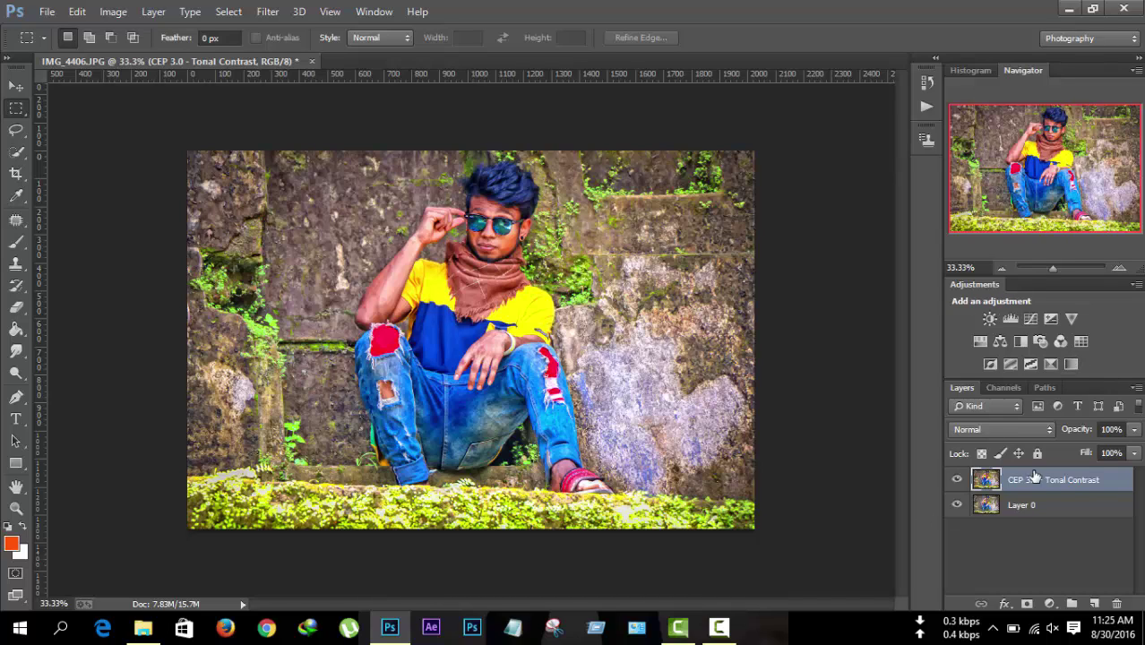
Step: Mask the Tonal Contrast layer by brushing black over the man's face and arm, and flatten the image
{"action": "left_click", "coordinate": [1028, 603]}
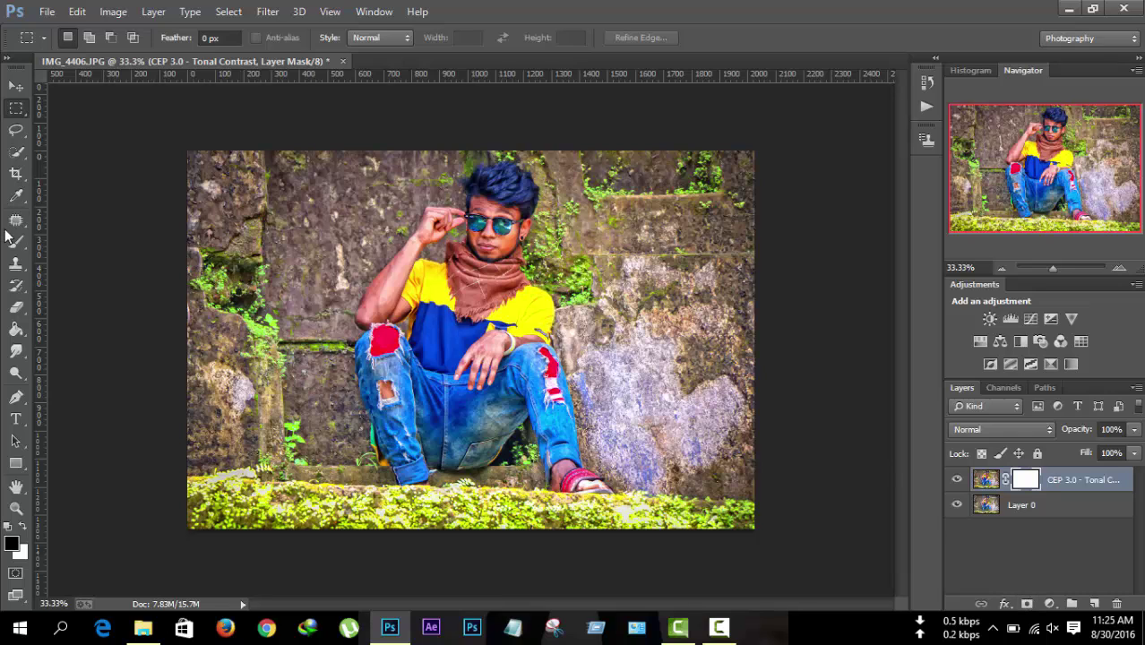
{"action": "left_click", "coordinate": [12, 548]}
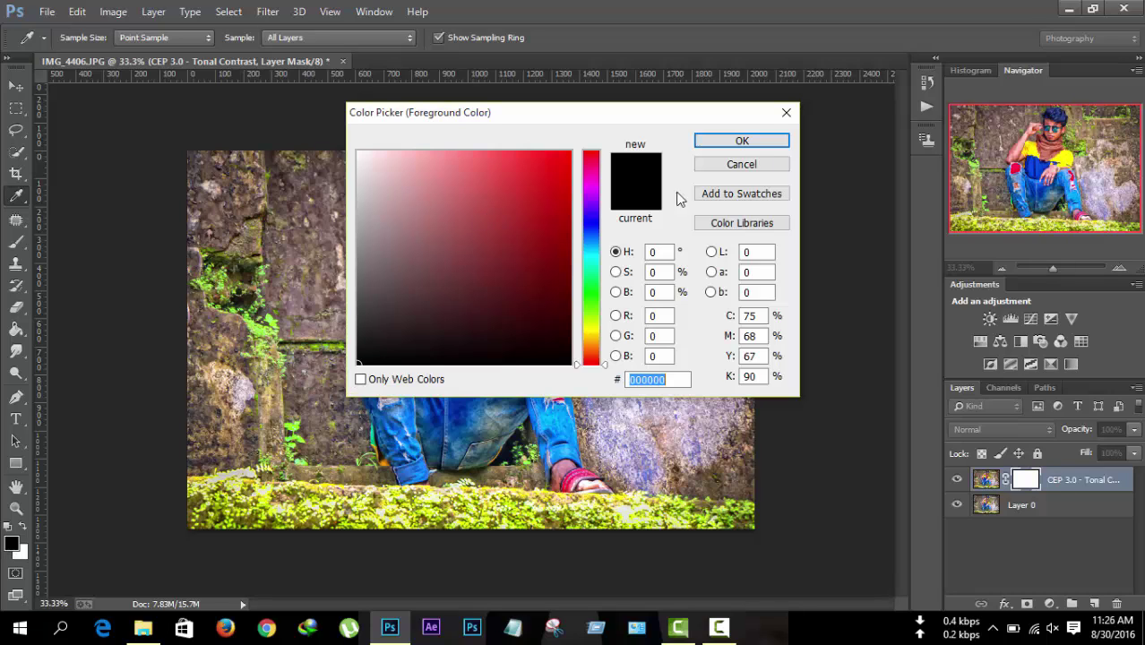
{"action": "left_click", "coordinate": [742, 142]}
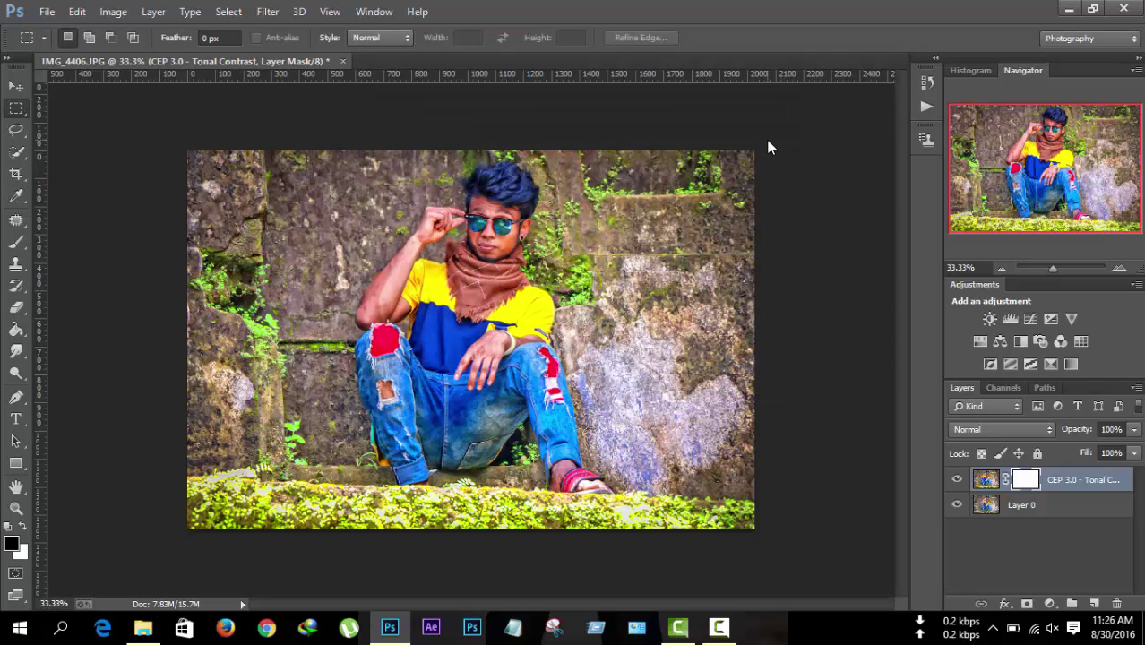
{"action": "left_click", "coordinate": [18, 242]}
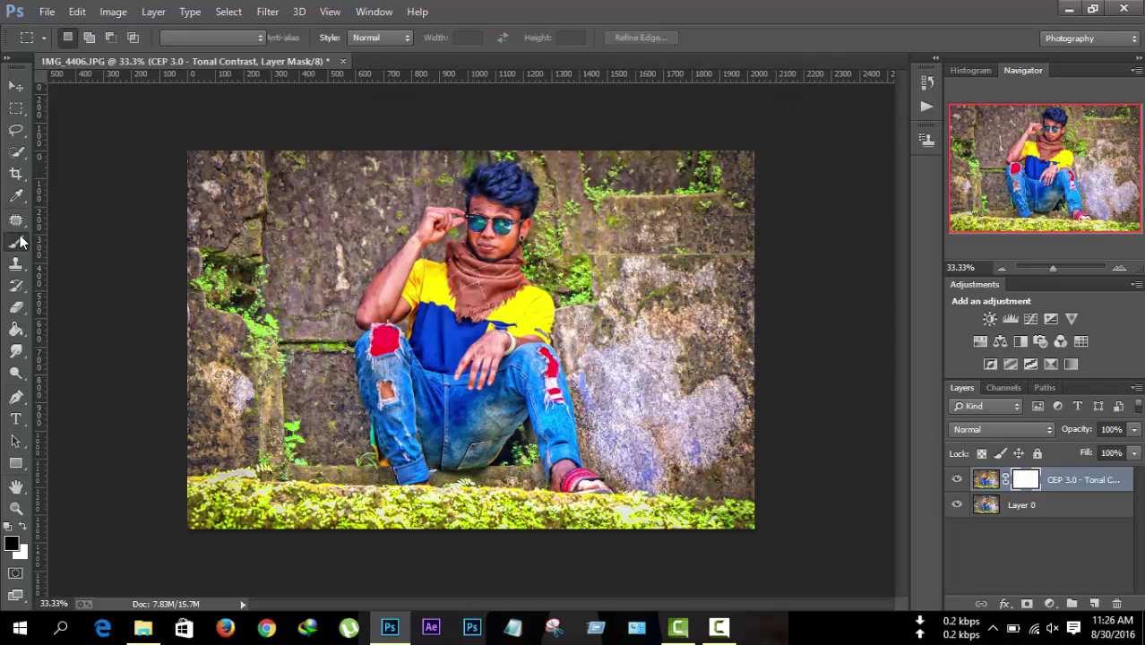
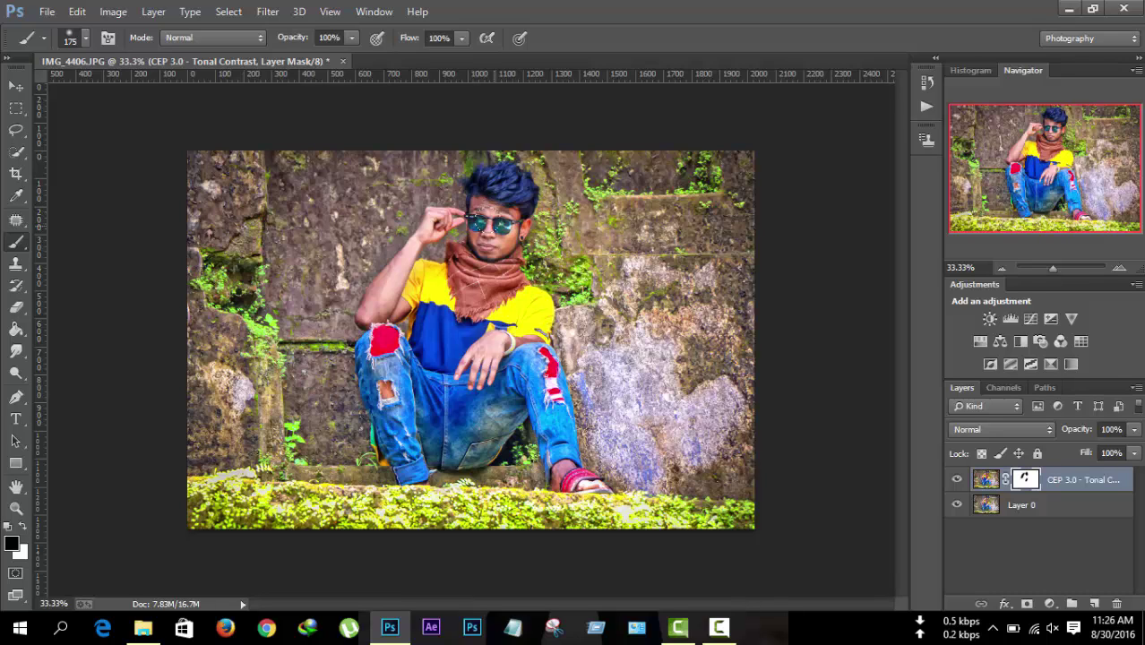
{"action": "right_click", "coordinate": [1085, 480]}
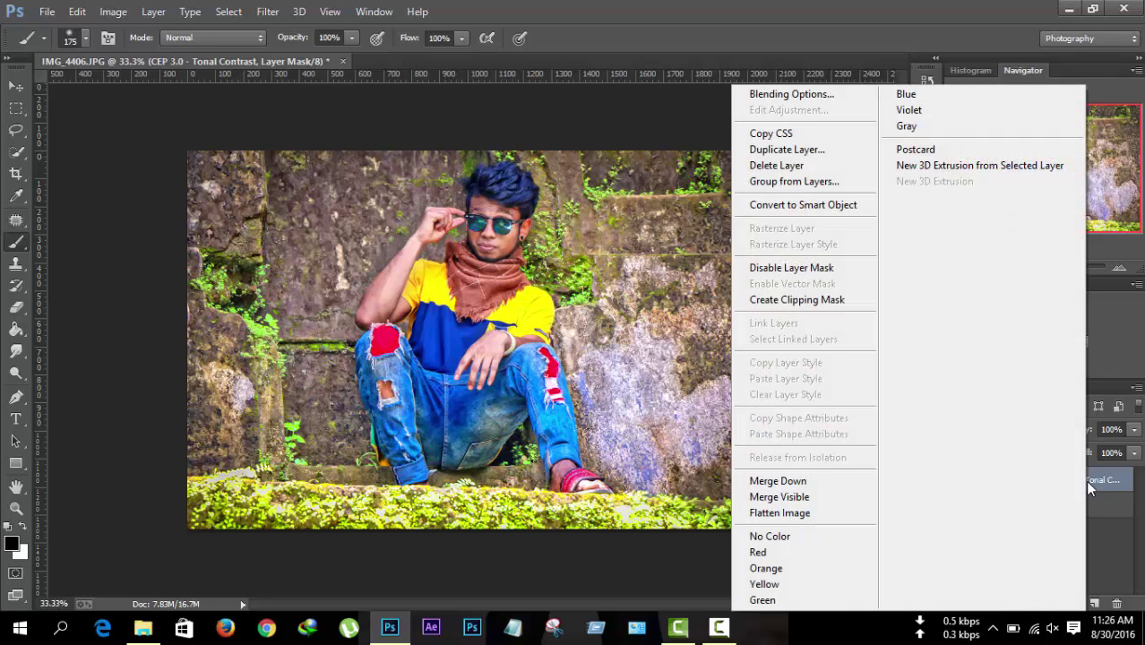
{"action": "left_click", "coordinate": [840, 513]}
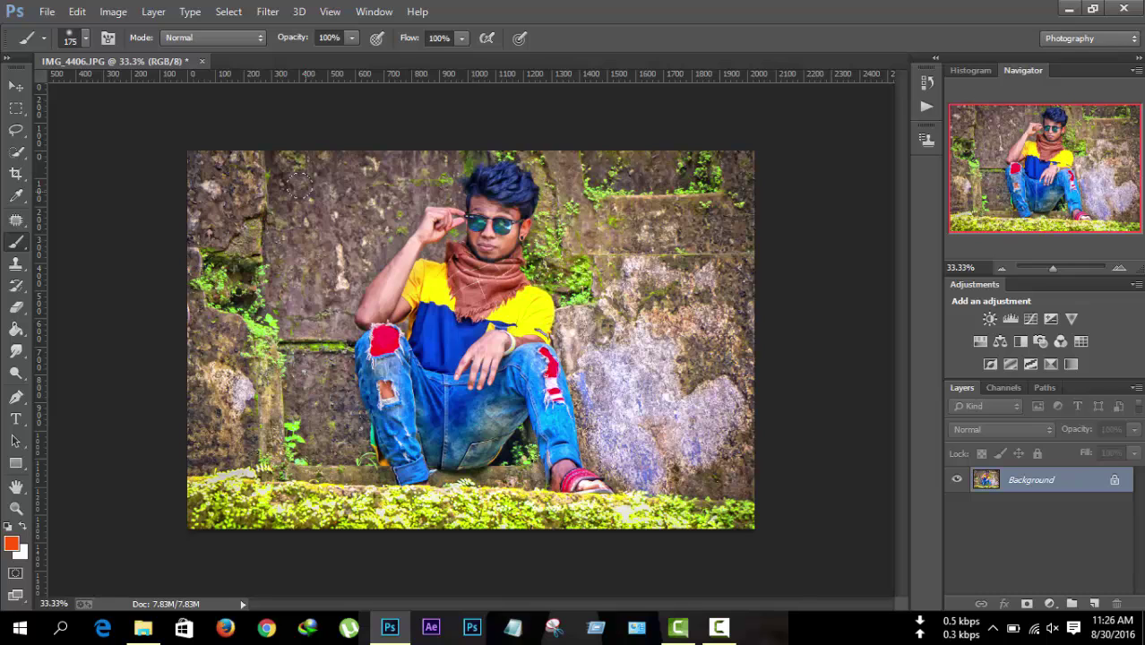
Step: Select both sunglasses lenses on the flattened photo with the Quick Selection tool
{"action": "key", "text": "ctrl+minus"}
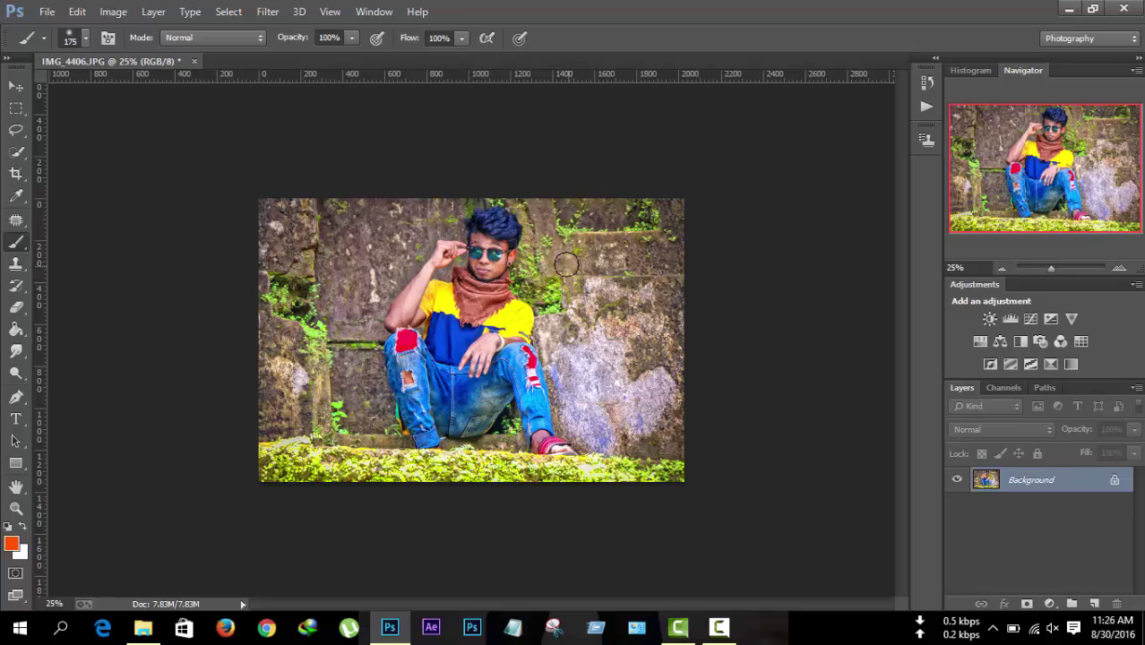
{"action": "key", "text": "ctrl+plus"}
{"action": "key", "text": "ctrl+plus"}
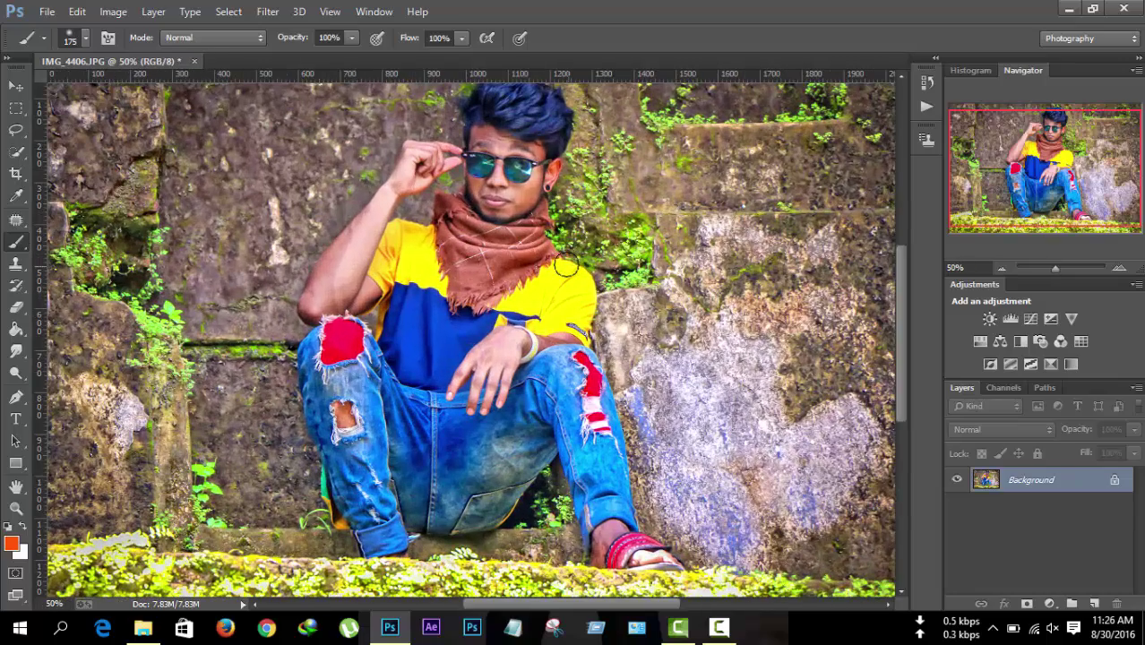
{"action": "key", "text": "ctrl+plus"}
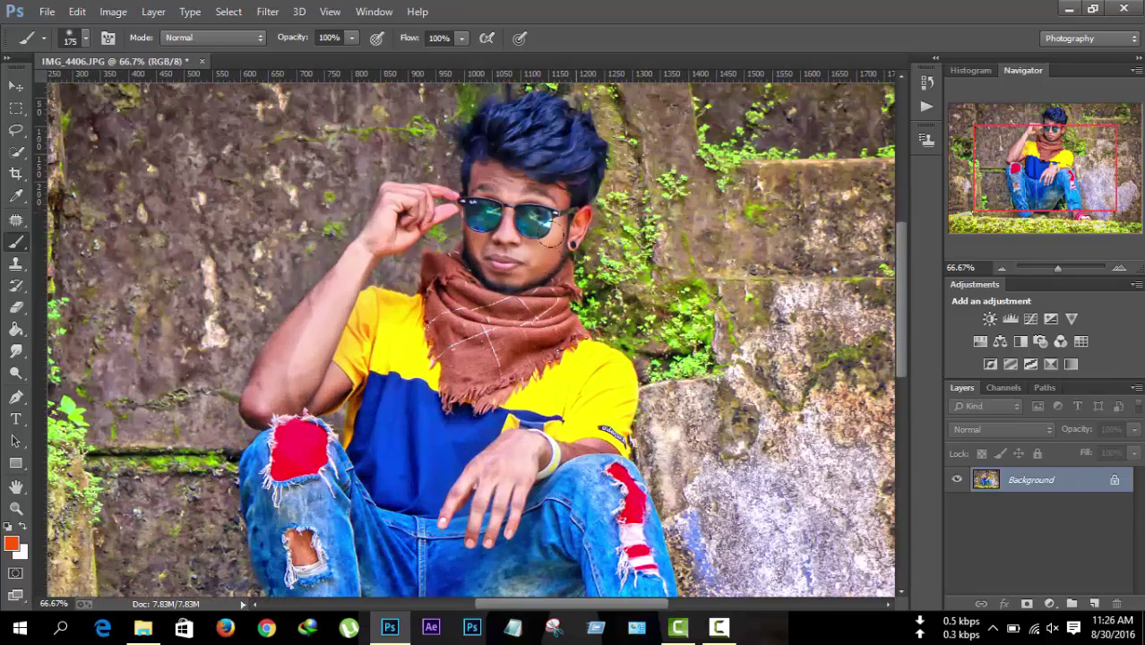
{"action": "scroll", "coordinate": [566, 266], "scroll_direction": "up", "scroll_amount": 2}
{"action": "left_click", "coordinate": [16, 152]}
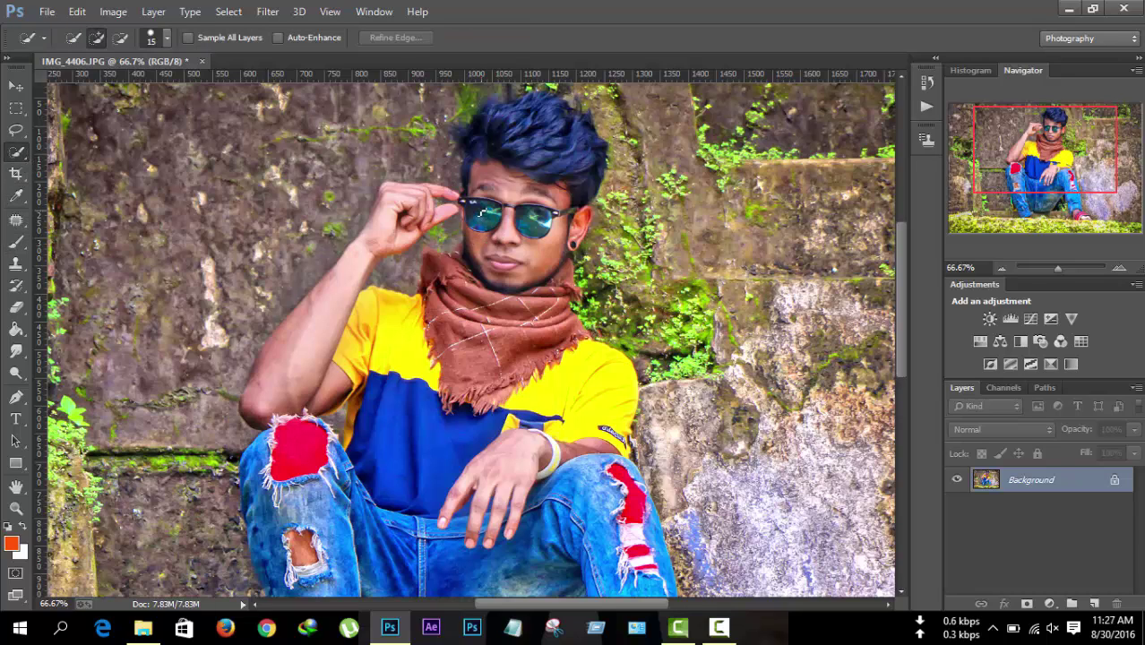
{"action": "left_click", "coordinate": [494, 215]}
{"action": "left_click", "coordinate": [536, 213]}
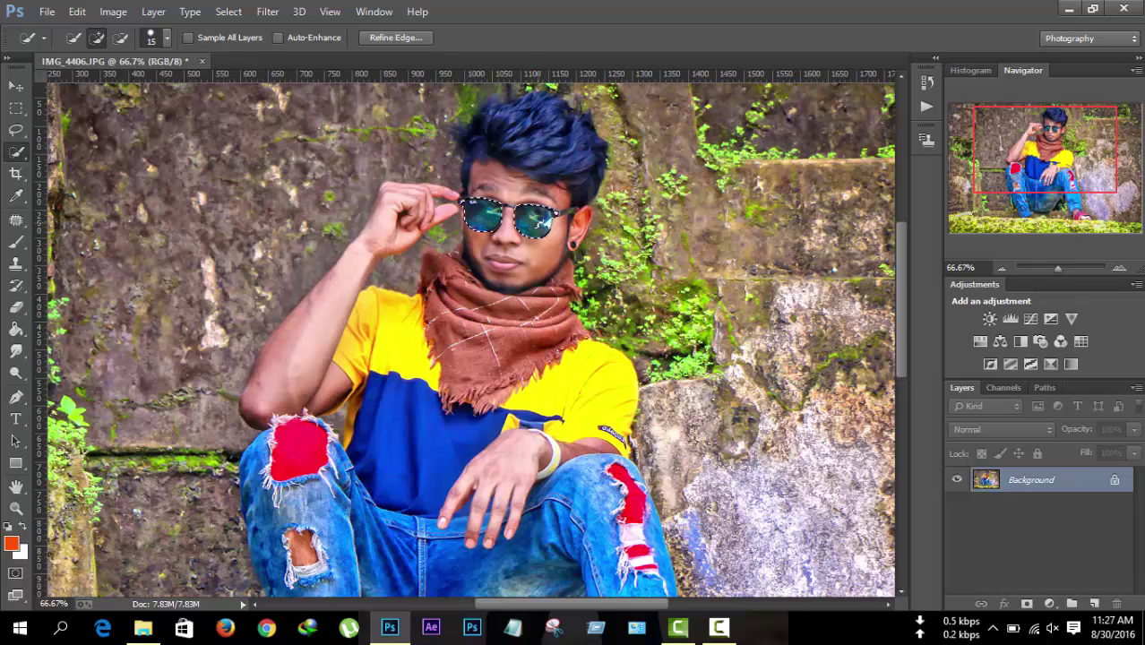
Step: Subtract the cheek and the sunglasses' temple arm from the selection, leaving only the two lenses selected
{"action": "key", "text": "ctrl+plus"}
{"action": "scroll", "coordinate": [583, 235], "scroll_direction": "up", "scroll_amount": 3}
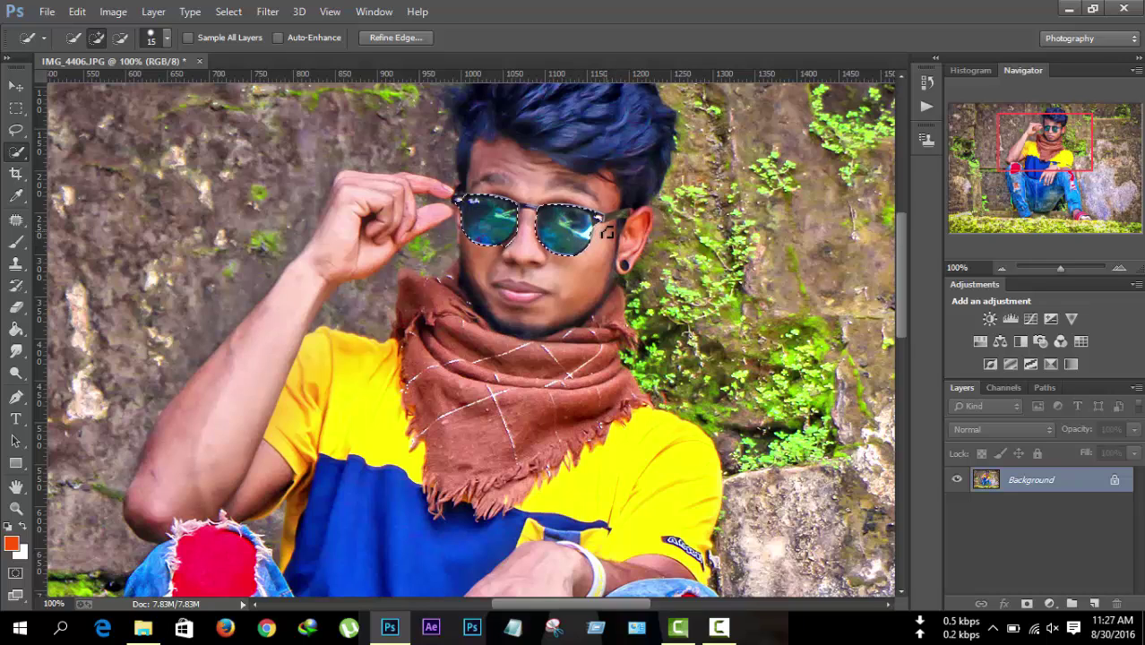
{"action": "left_click", "coordinate": [120, 37]}
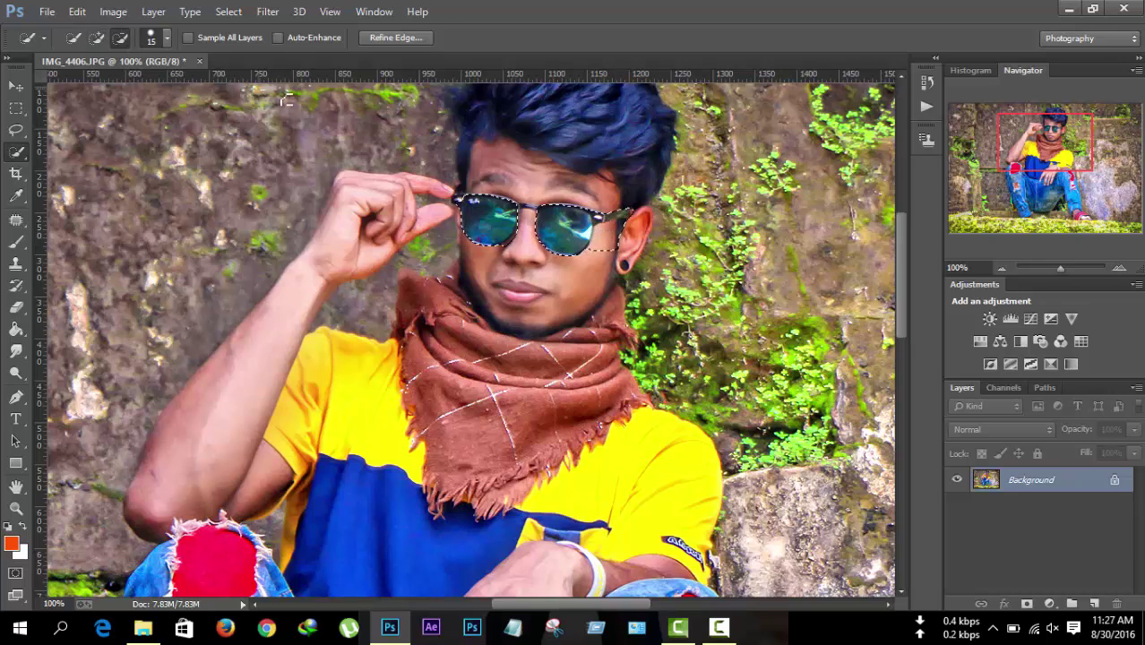
{"action": "left_click_drag", "start_coordinate": [588, 252], "coordinate": [631, 214]}
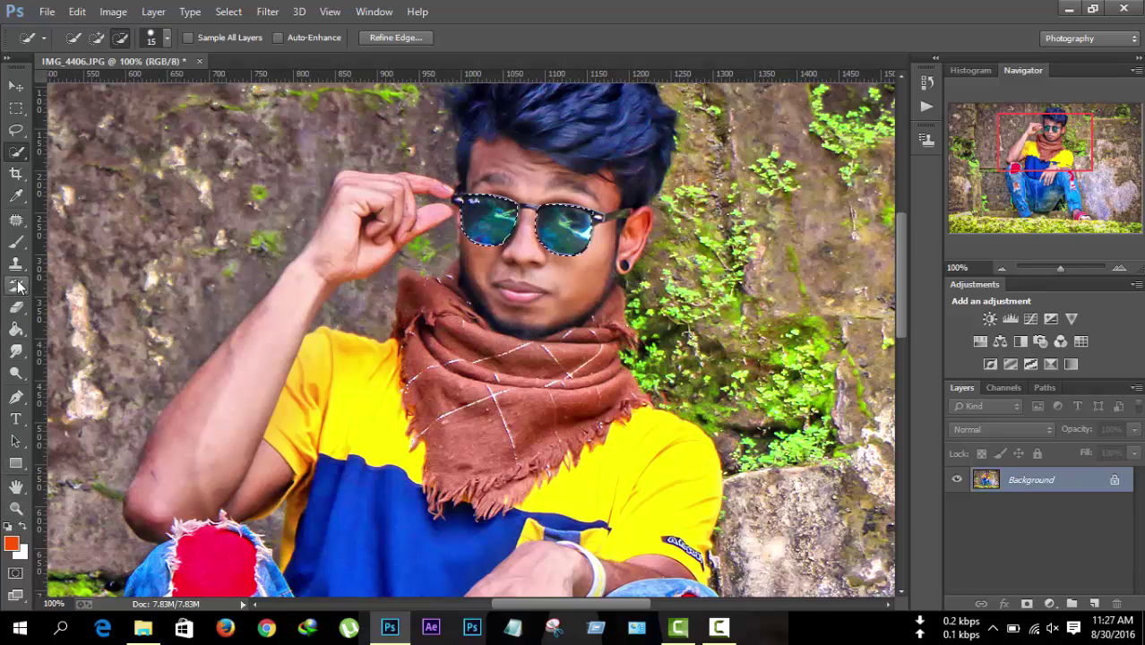
Step: Paint the selected sunglasses lenses with the orange foreground colour using the Brush tool
{"action": "left_click", "coordinate": [15, 242]}
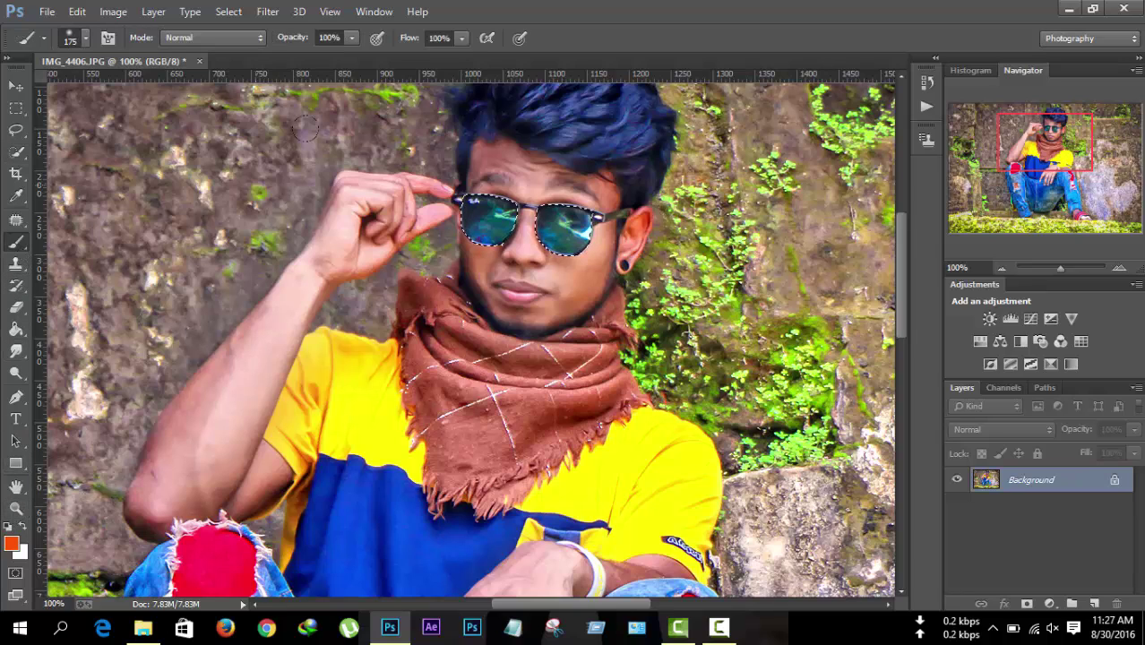
{"action": "left_click", "coordinate": [436, 168]}
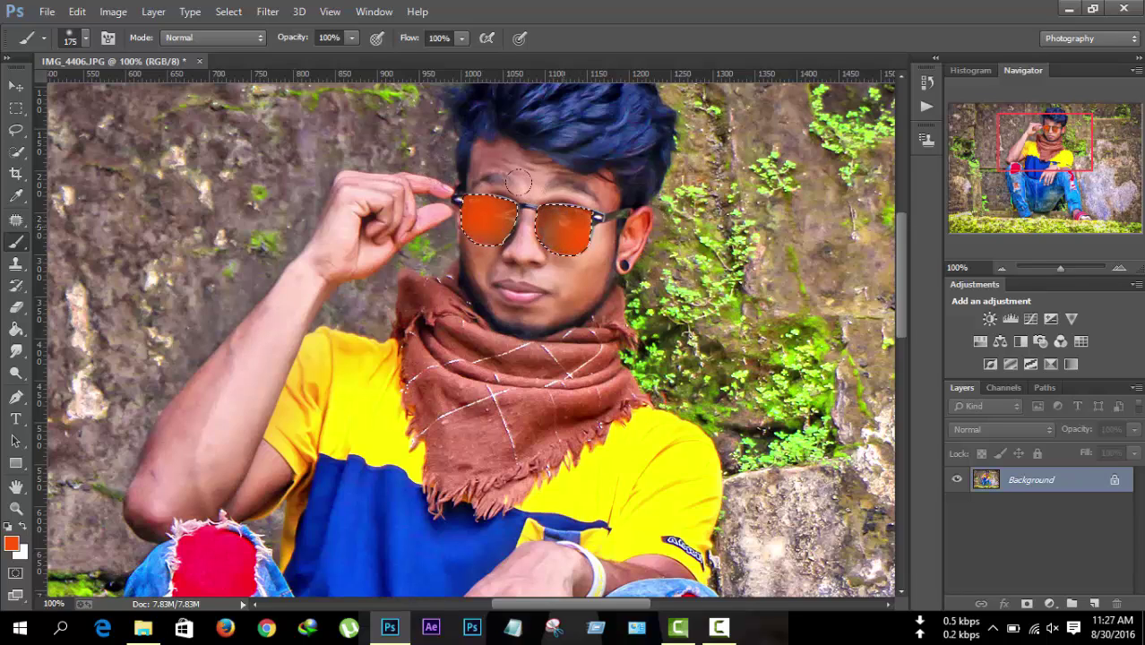
Step: Recolour the selected sunglasses lenses using Hue/Saturation with hue +29, saturation -5 and lightness -16, and deselect them
{"action": "key", "text": "alt+BackSpace"}
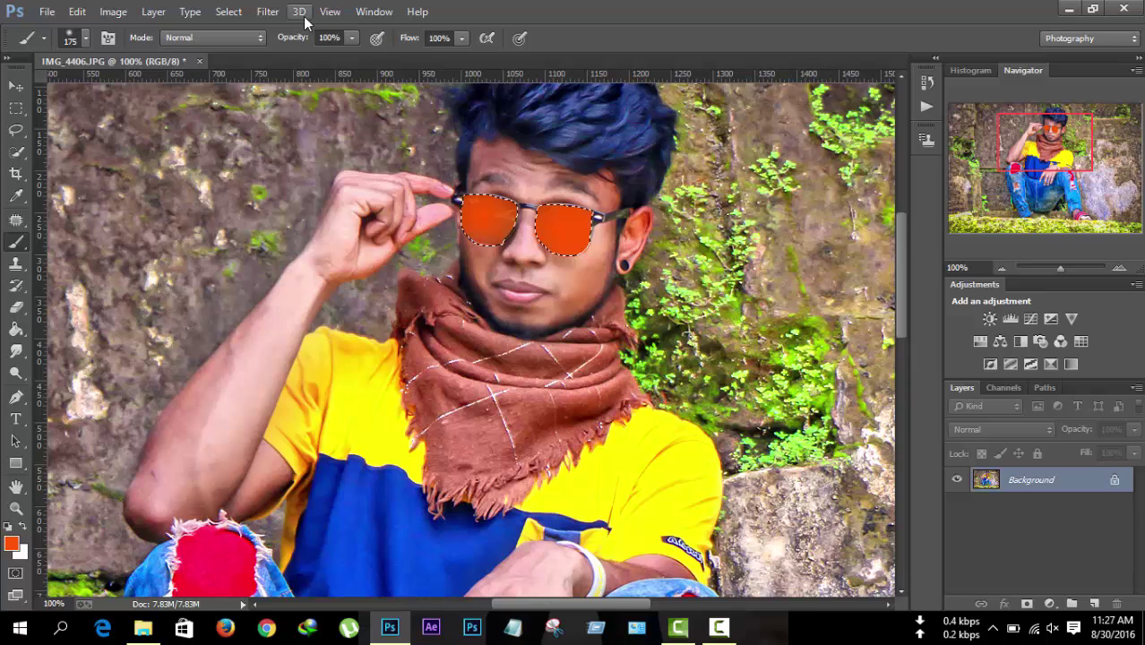
{"action": "left_click", "coordinate": [116, 13]}
{"action": "mouse_move", "coordinate": [148, 55]}
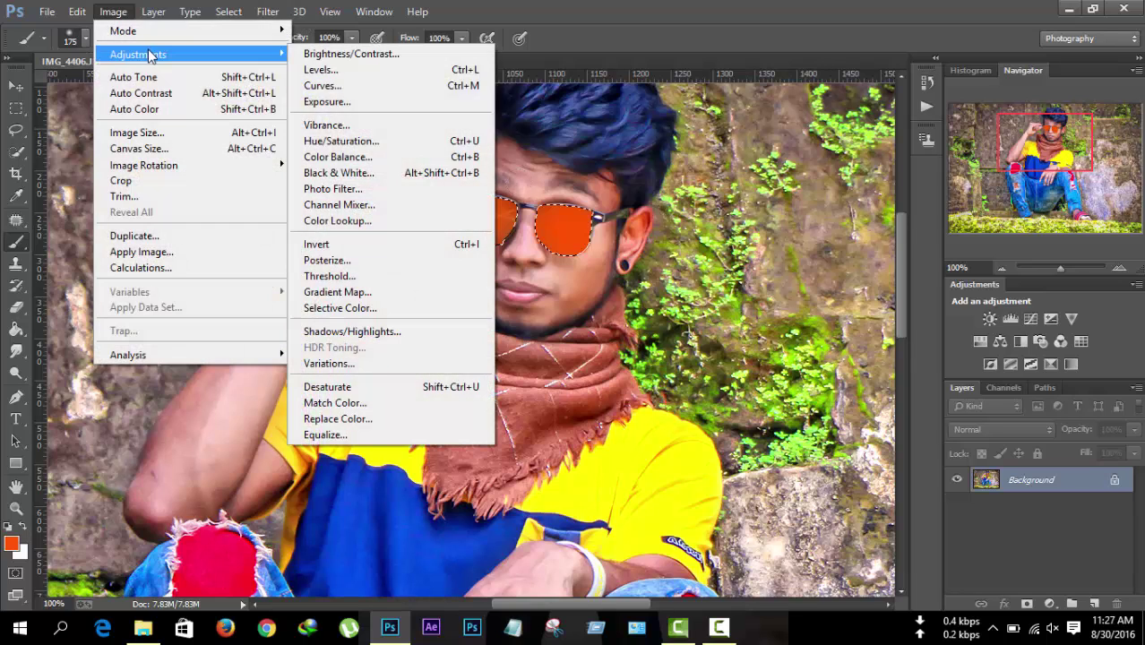
{"action": "left_click", "coordinate": [402, 142]}
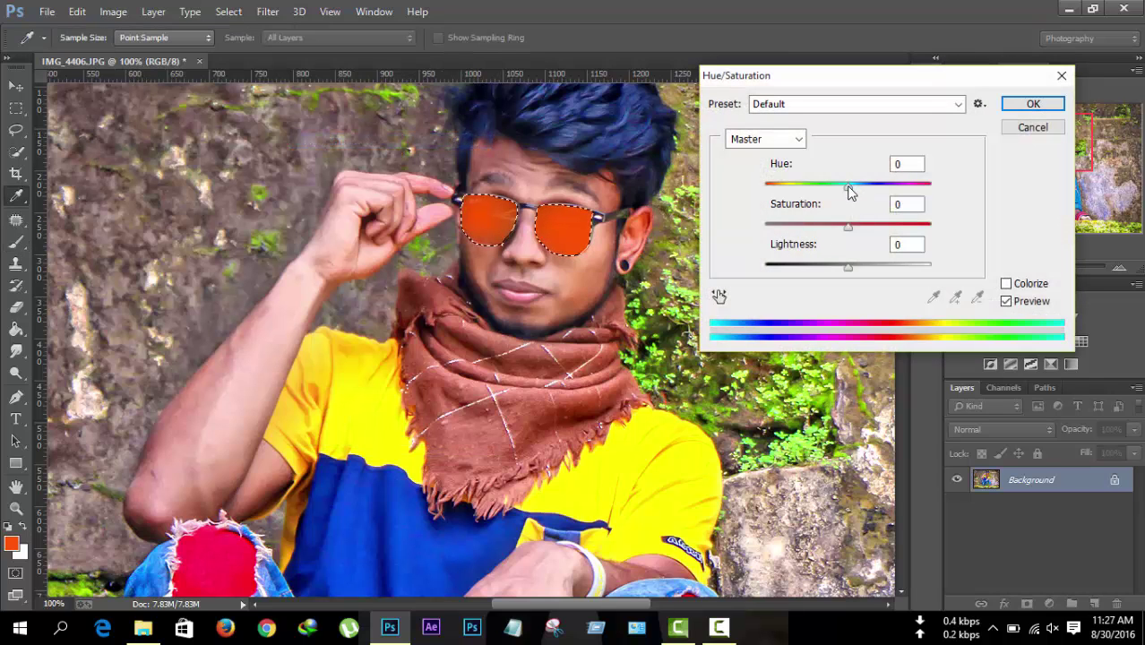
{"action": "left_click_drag", "start_coordinate": [849, 192], "coordinate": [846, 225]}
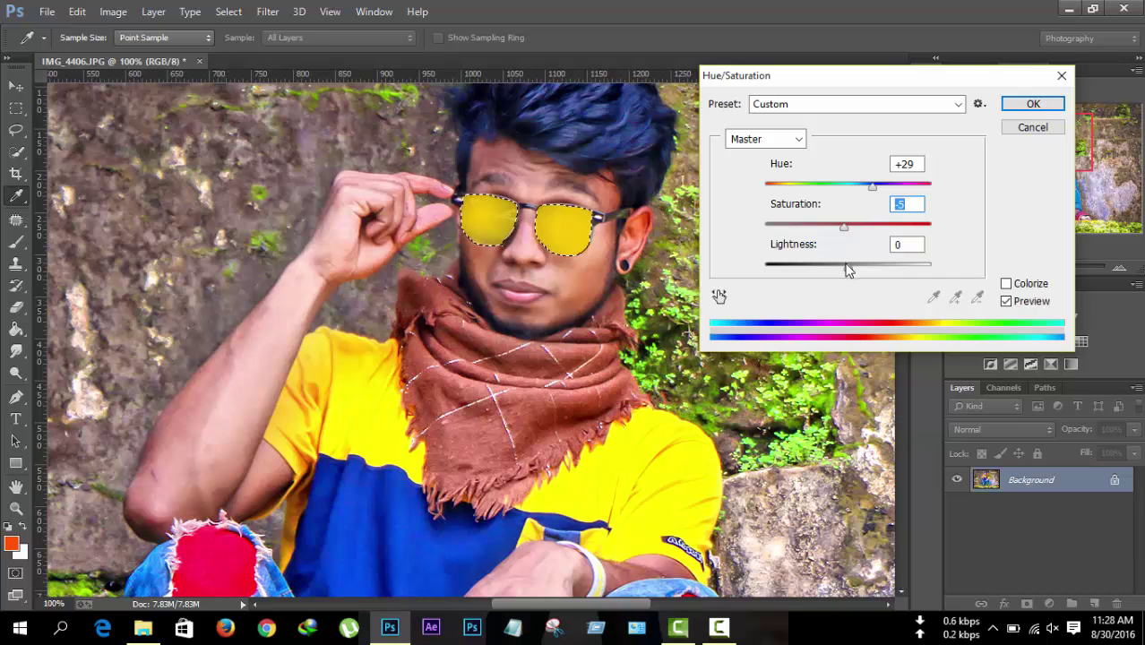
{"action": "mouse_move", "coordinate": [848, 264]}
{"action": "left_mouse_down"}
{"action": "mouse_move", "coordinate": [824, 267]}
{"action": "mouse_move", "coordinate": [836, 272]}
{"action": "left_mouse_up"}
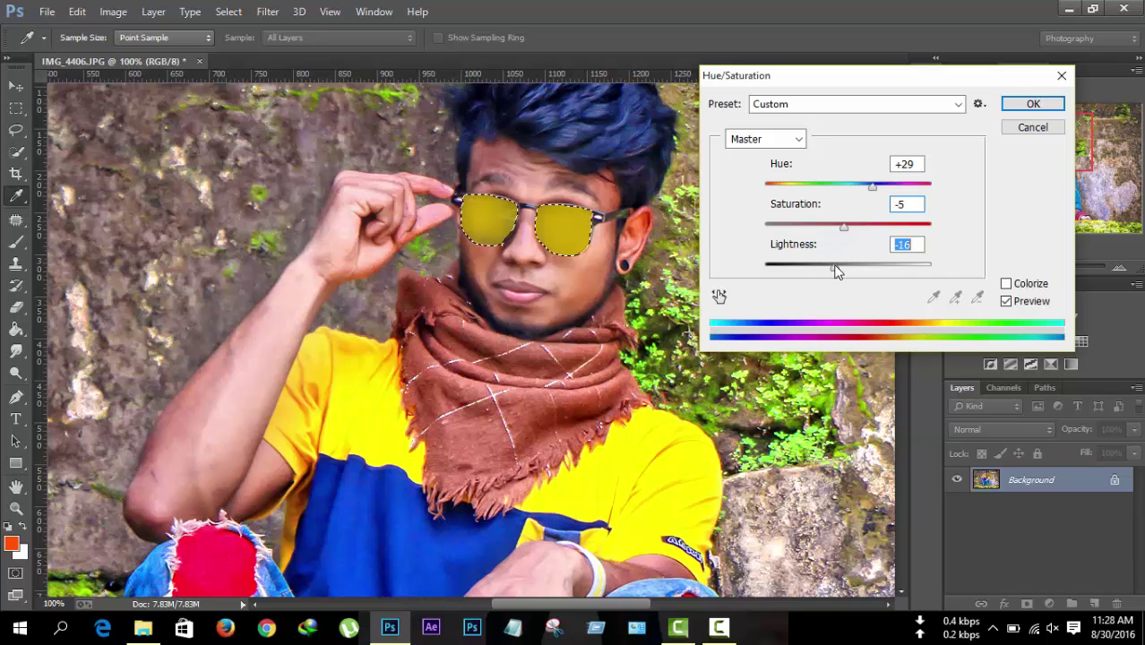
{"action": "left_click", "coordinate": [1032, 104]}
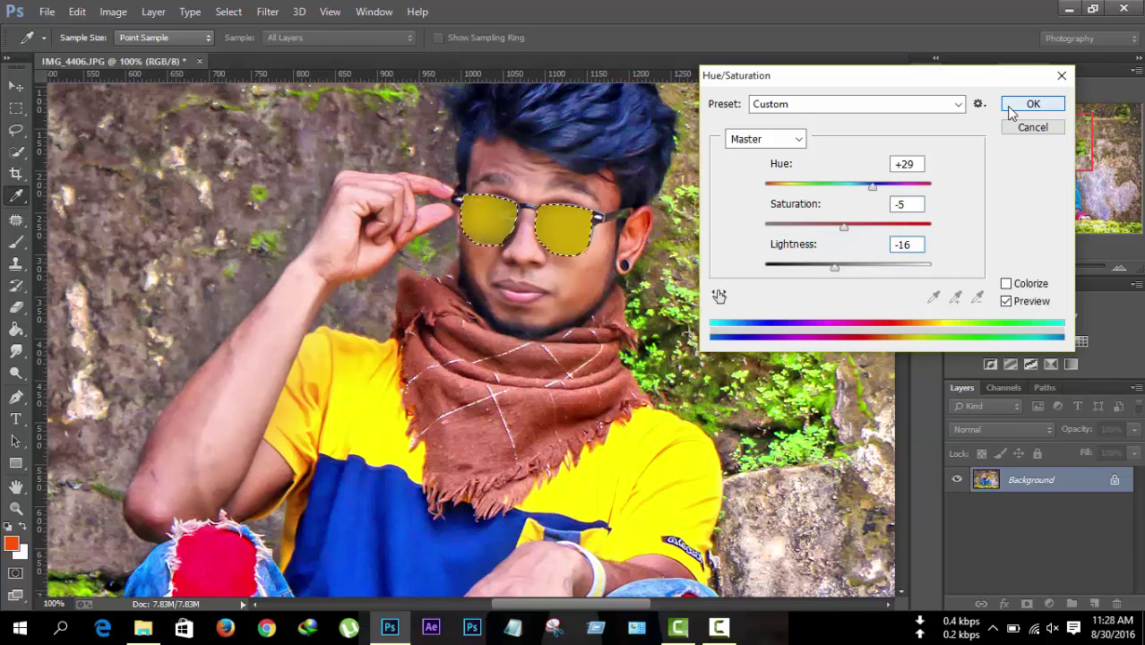
{"action": "key", "text": "b"}
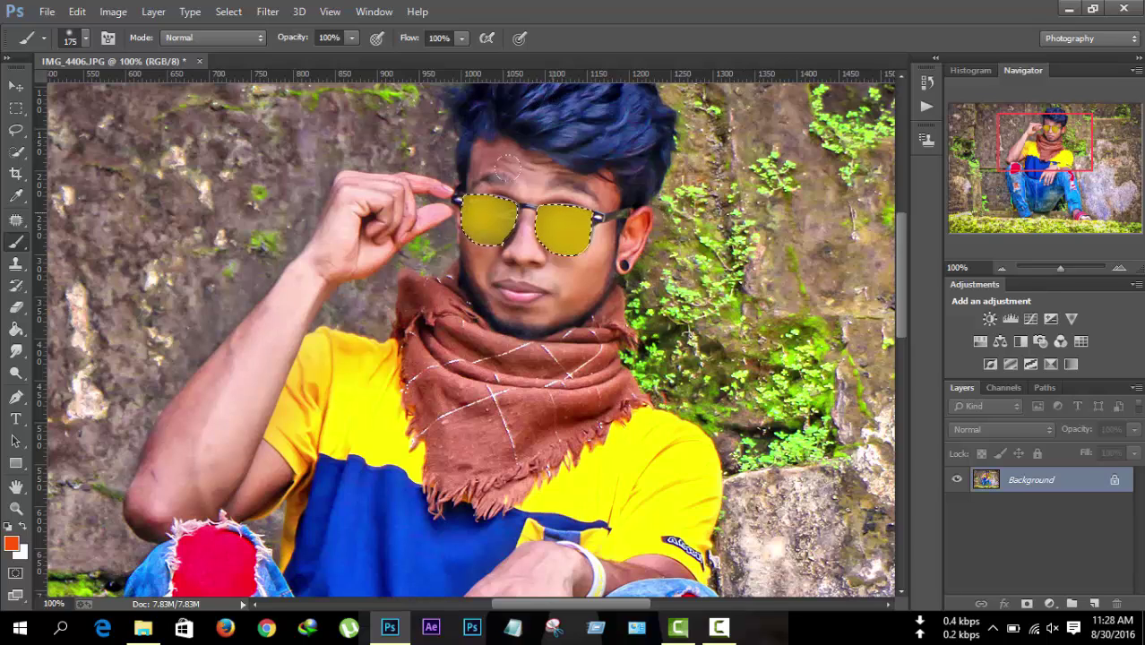
{"action": "key", "text": "ctrl+d"}
Step: Start the Oil Paint filter on the photo and set Shine, Angular Direction and Bristle Detail to 0
{"action": "key", "text": "ctrl+minus"}
{"action": "key", "text": "ctrl+minus"}
{"action": "key", "text": "ctrl+minus"}
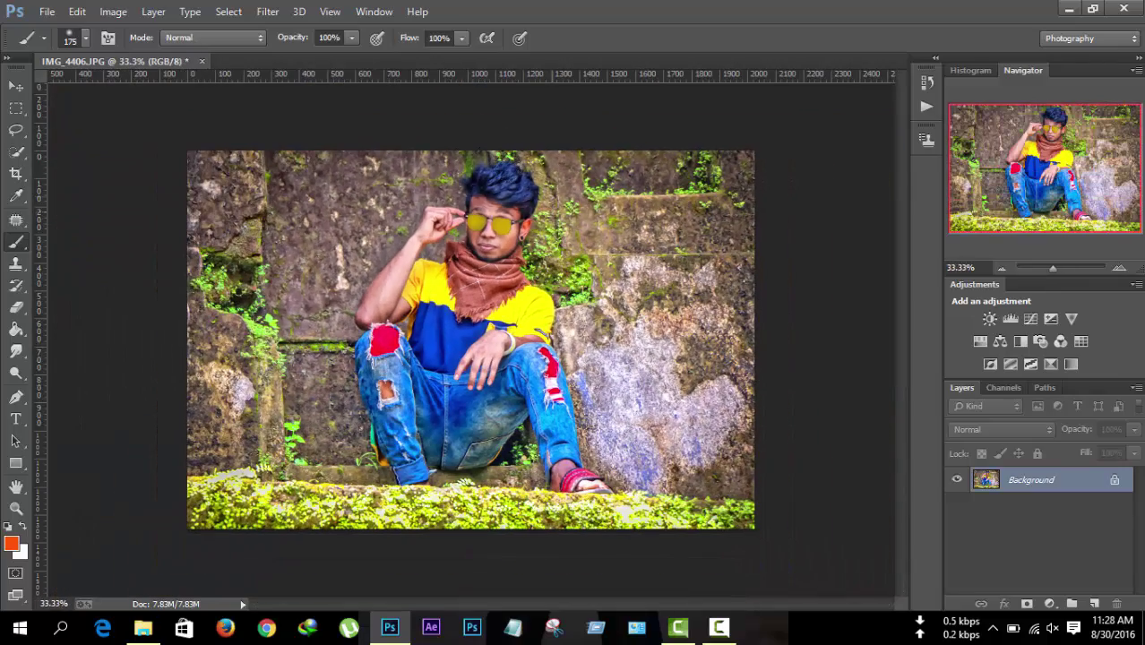
{"action": "left_click", "coordinate": [265, 10]}
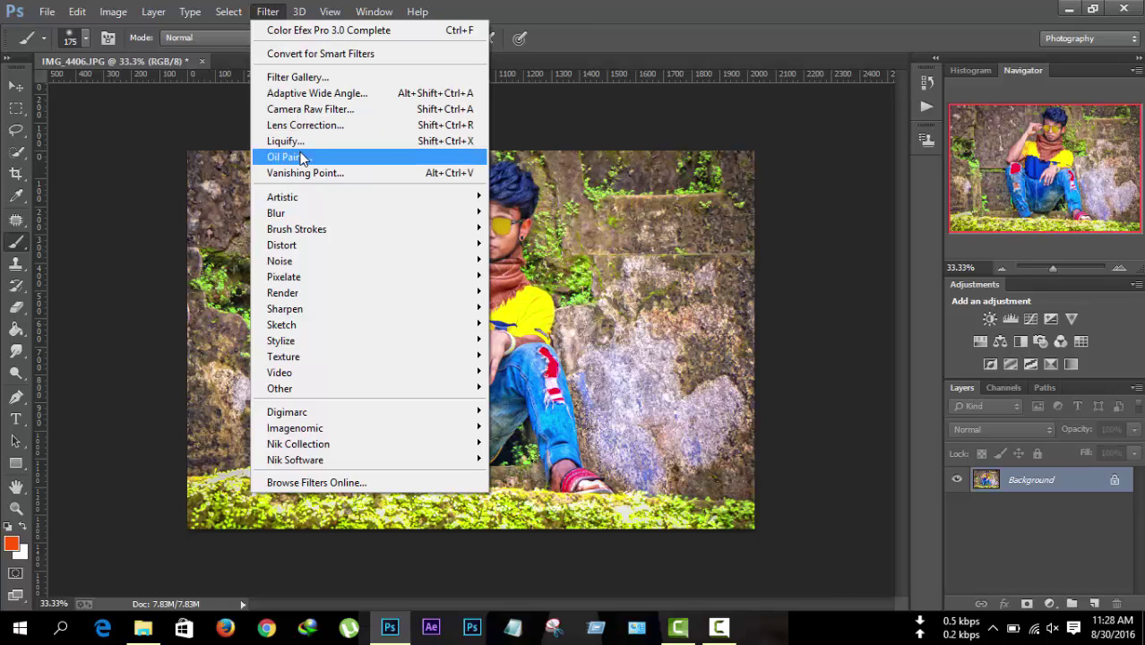
{"action": "left_click", "coordinate": [377, 166]}
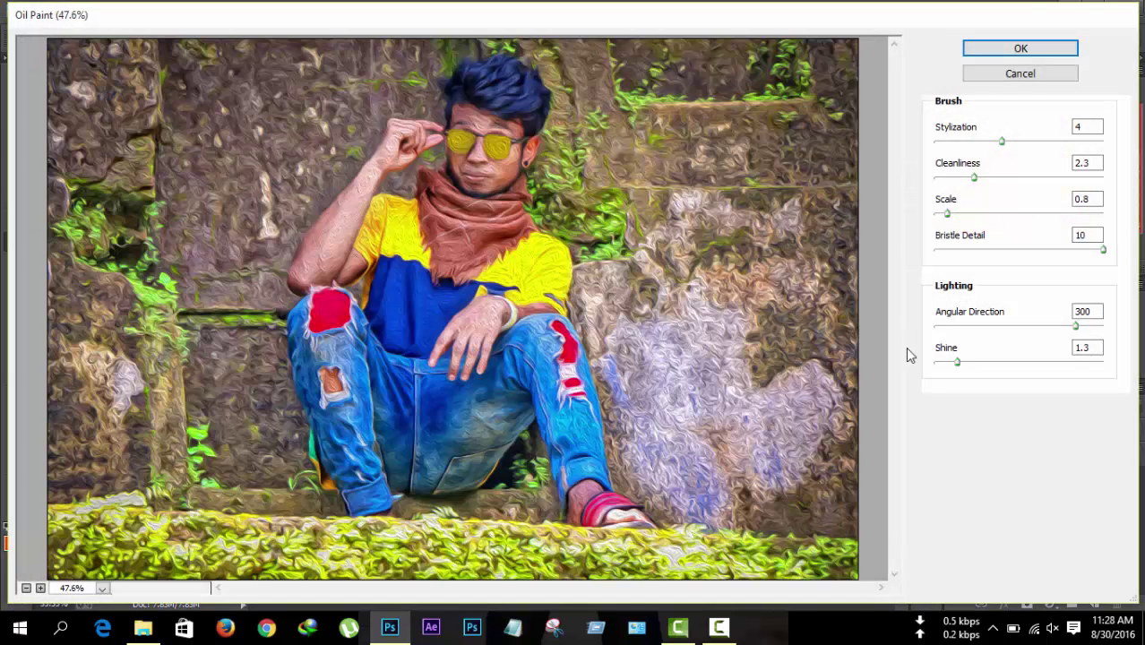
{"action": "left_click", "coordinate": [934, 362]}
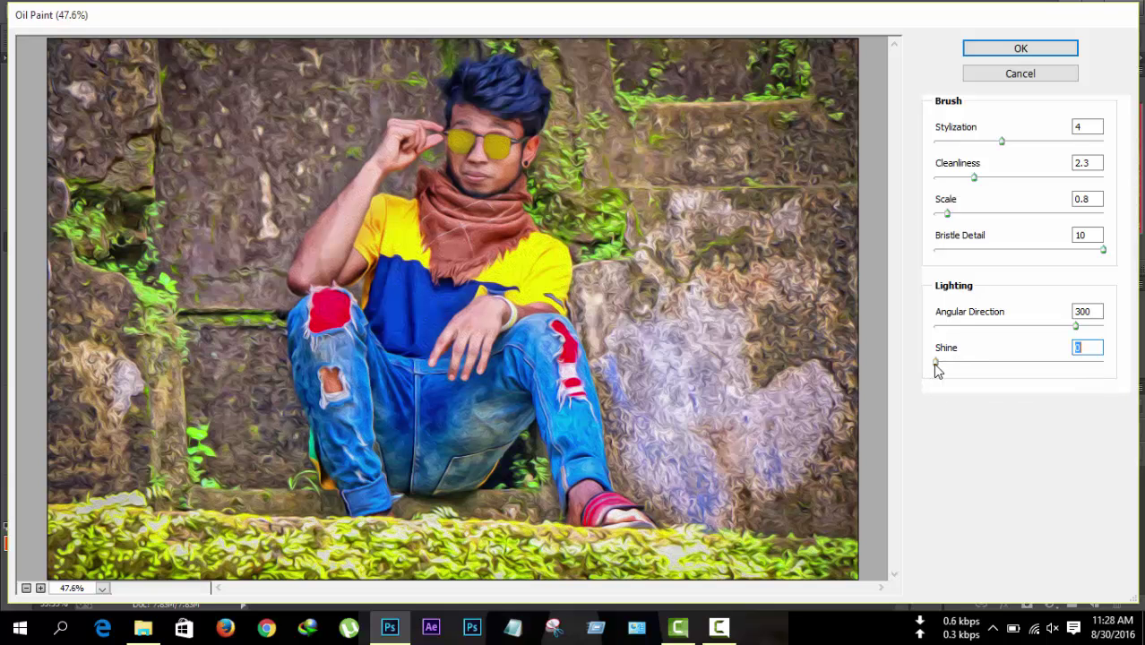
{"action": "left_click", "coordinate": [933, 327]}
{"action": "left_click", "coordinate": [935, 251]}
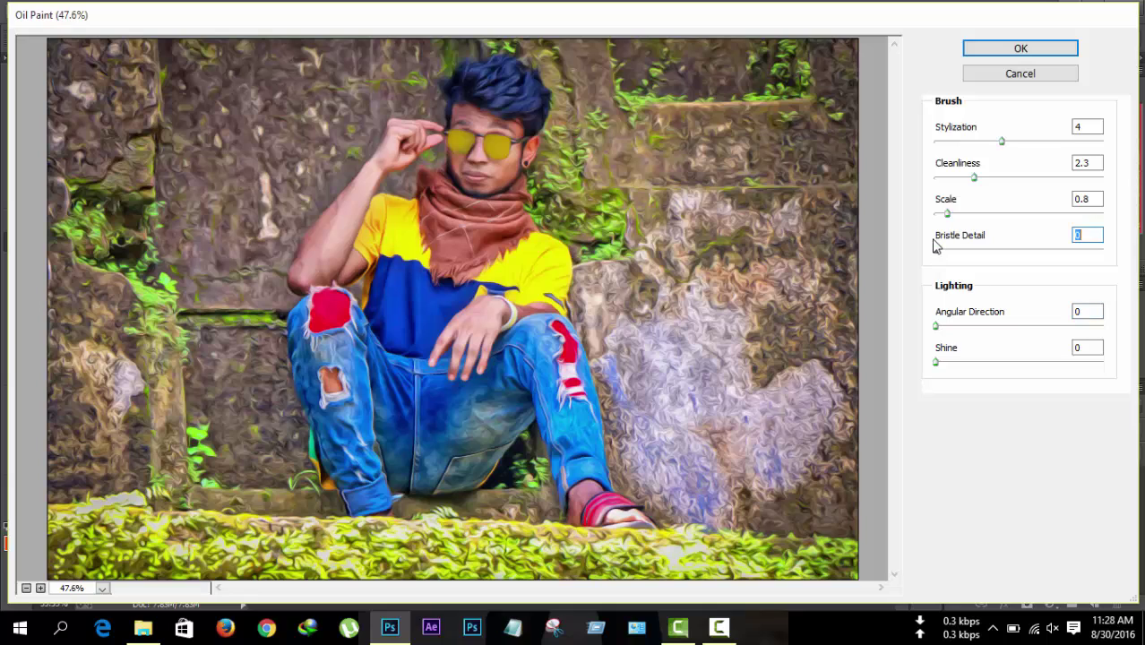
Step: Set the Oil Paint Scale to 0.1, Cleanliness to 1.05 and Stylization to 2.08, and apply the filter
{"action": "left_click", "coordinate": [936, 215]}
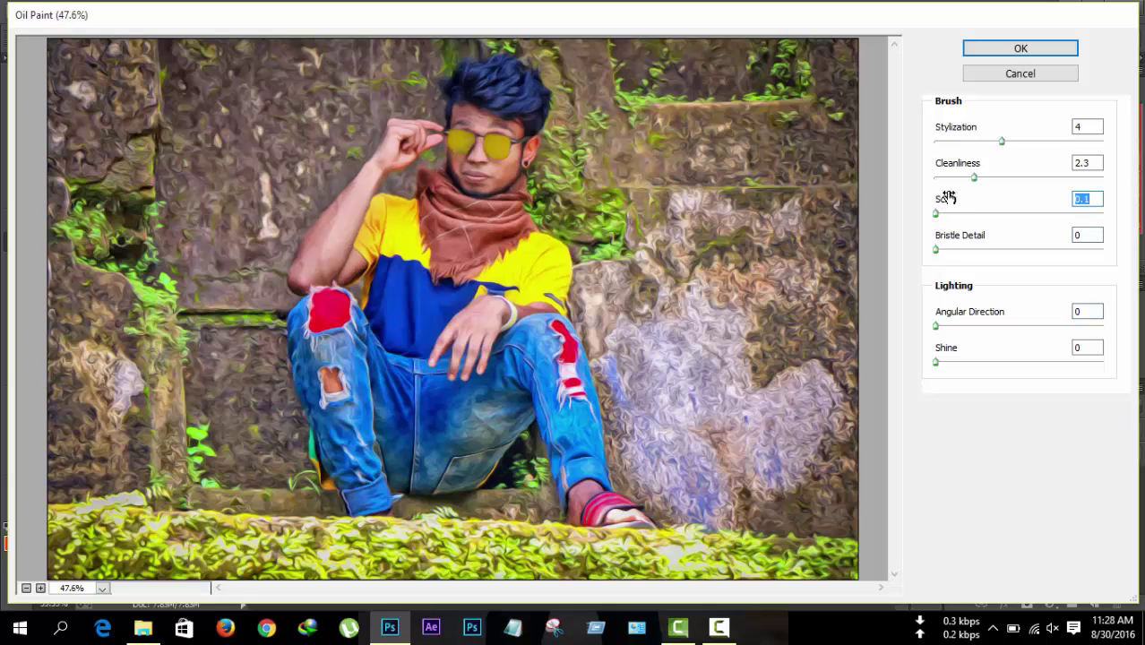
{"action": "left_click", "coordinate": [953, 180]}
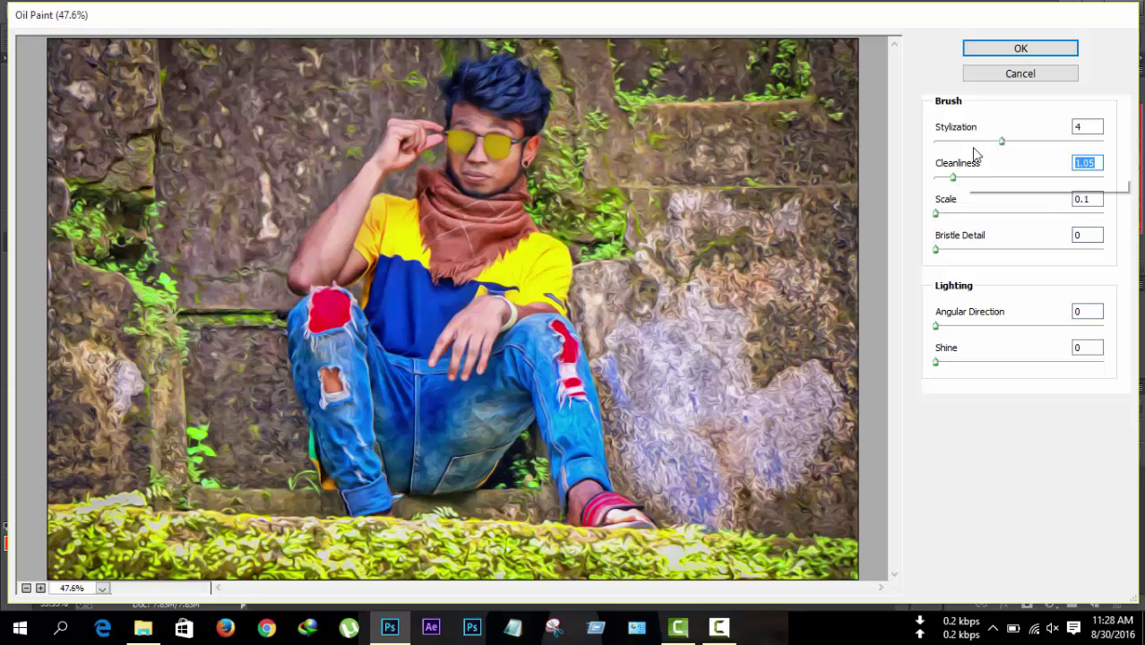
{"action": "left_click", "coordinate": [968, 143]}
{"action": "left_click", "coordinate": [985, 144]}
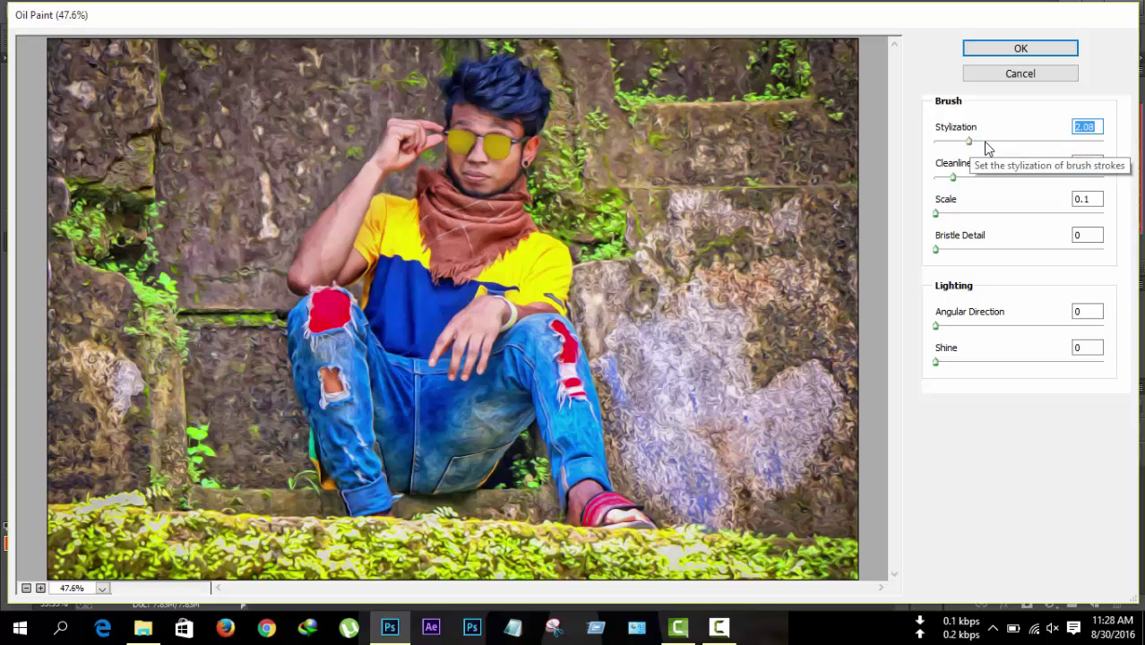
{"action": "left_click", "coordinate": [1045, 54]}
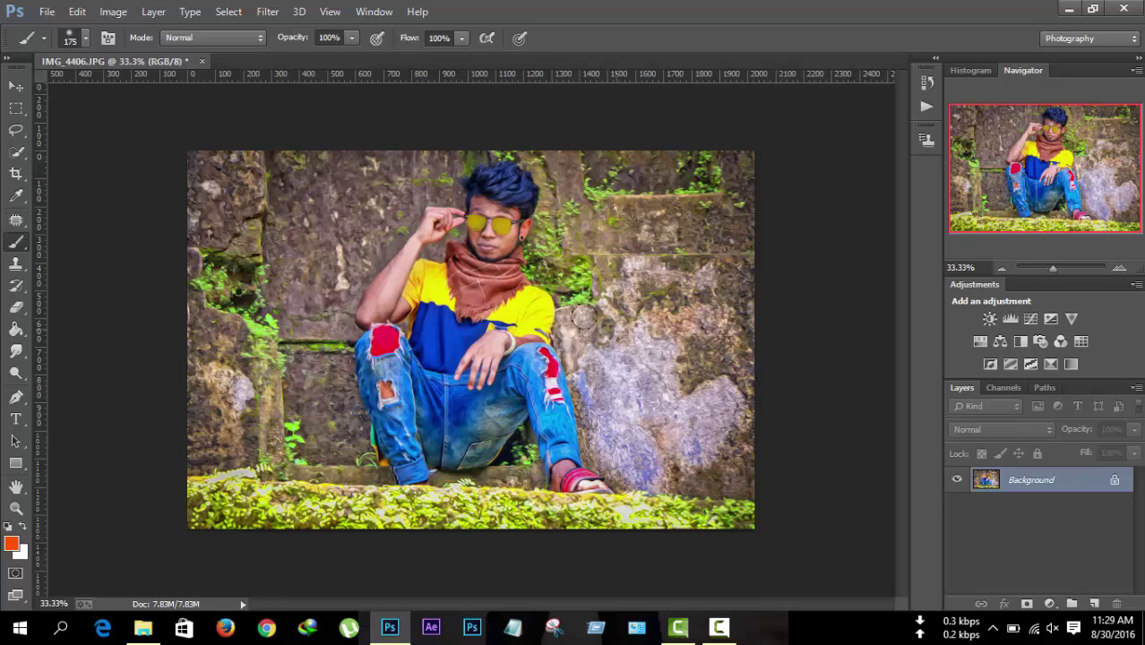
Step: Add a new layer above the photo and use ff5400 as the foreground colour
{"action": "left_click", "coordinate": [1097, 604]}
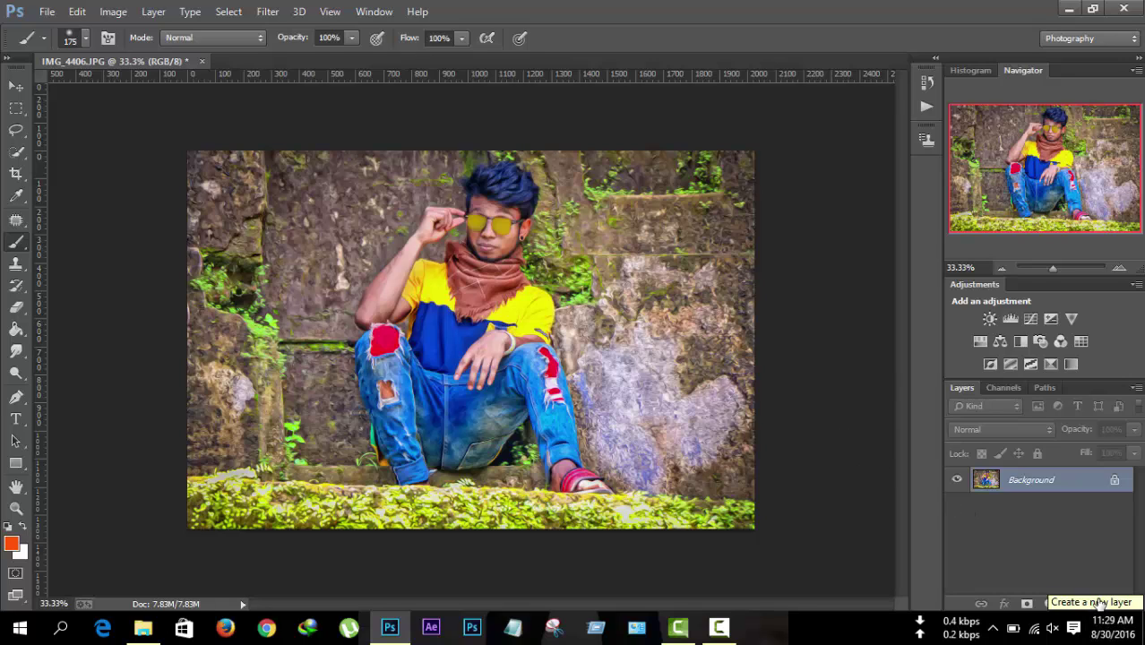
{"action": "left_click", "coordinate": [12, 543]}
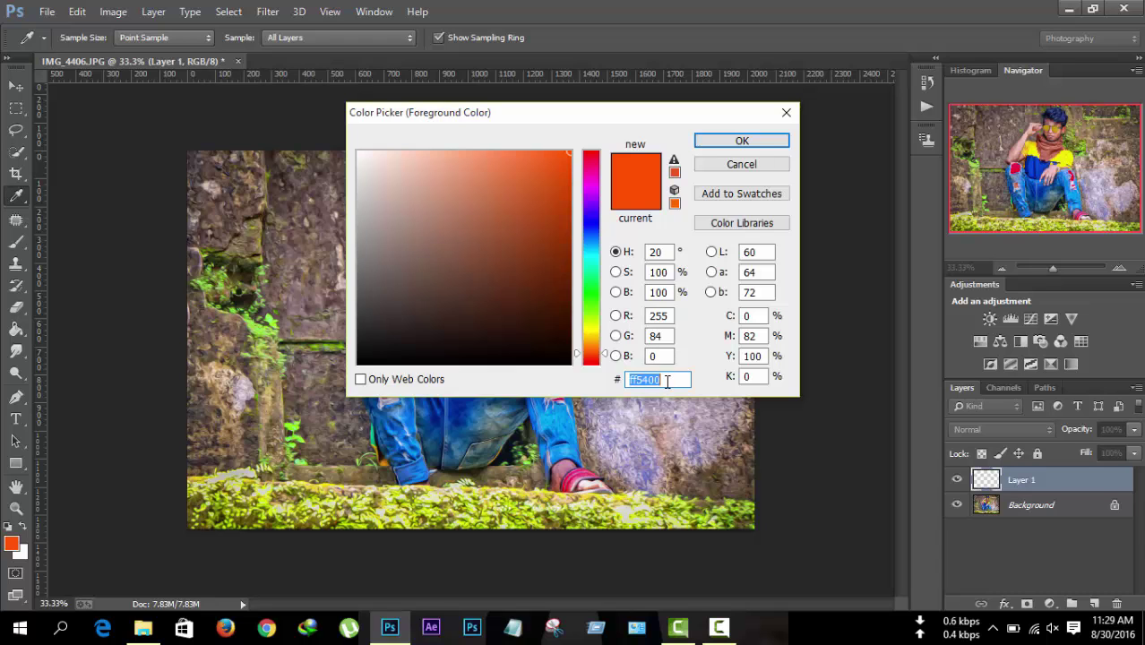
{"action": "left_click", "coordinate": [667, 380]}
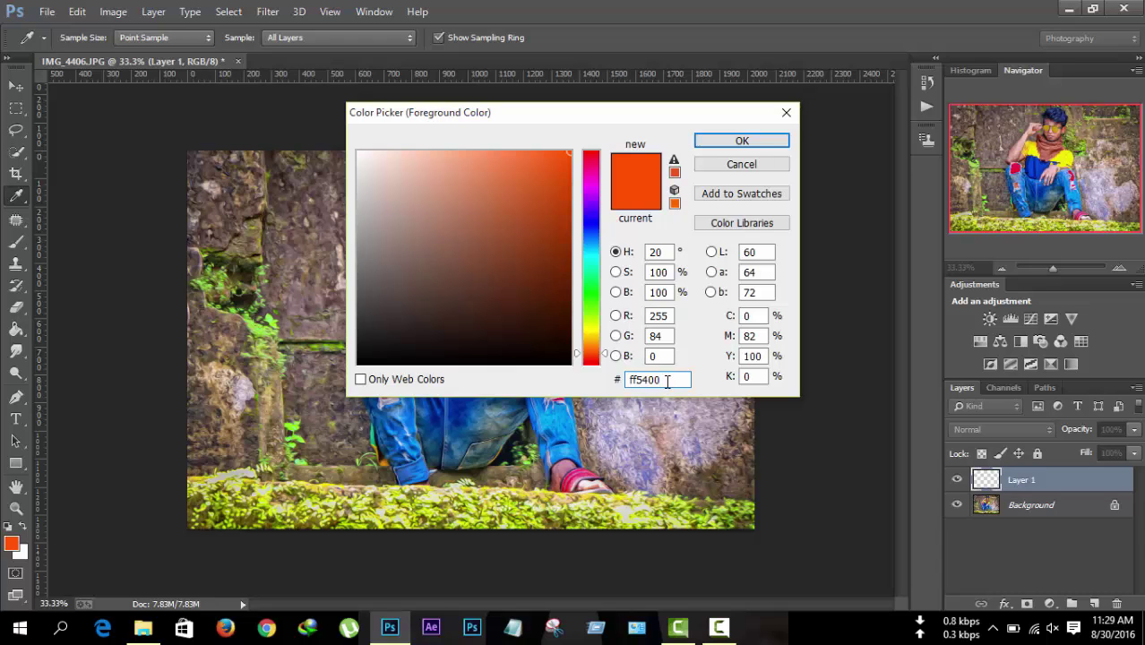
{"action": "left_click", "coordinate": [767, 142]}
Step: Paint a soft orange glow on the wall beside the man's raised arm with a 700 px brush
{"action": "key", "text": "b"}
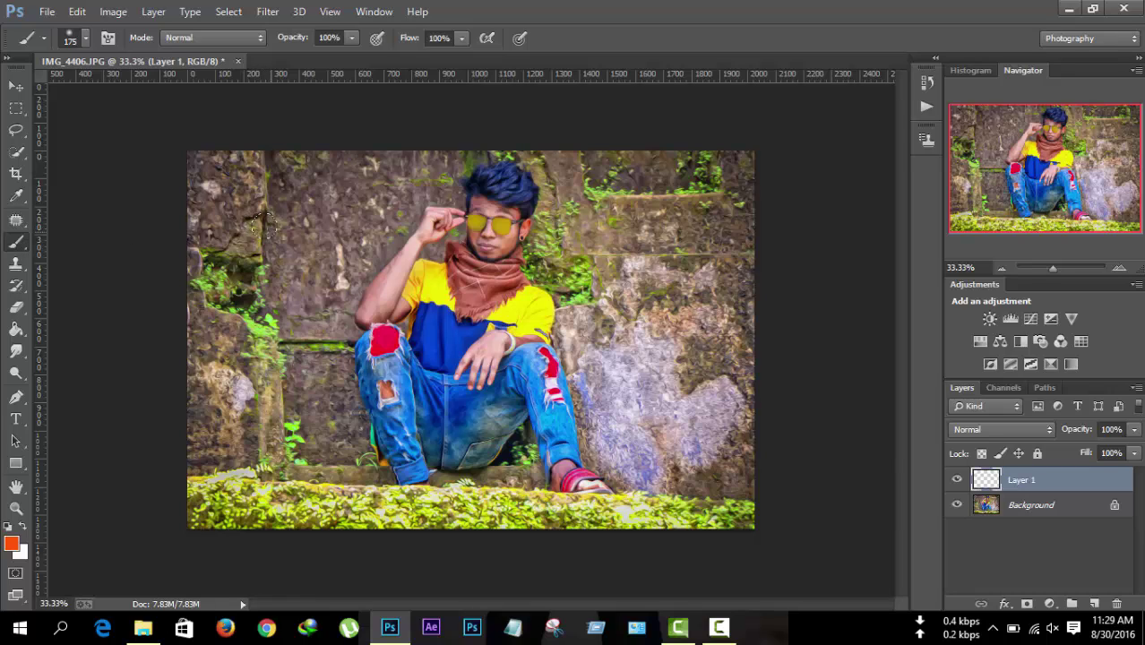
{"action": "left_click", "coordinate": [85, 38]}
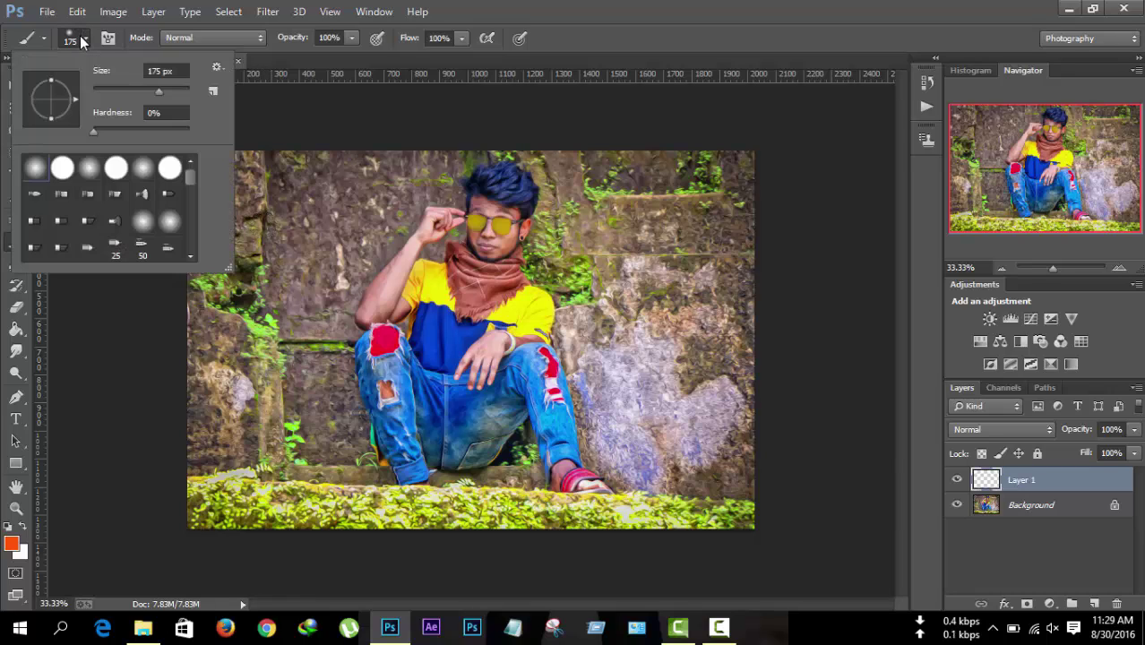
{"action": "left_click", "coordinate": [169, 87]}
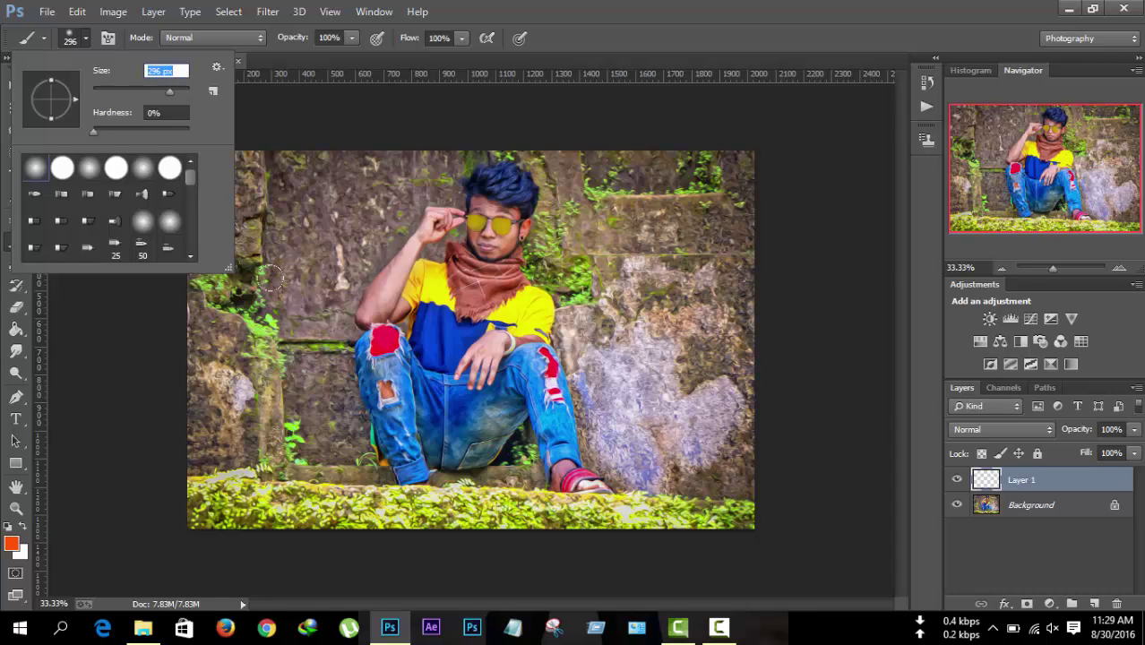
{"action": "type", "text": "1"}
{"action": "key", "text": "Return"}
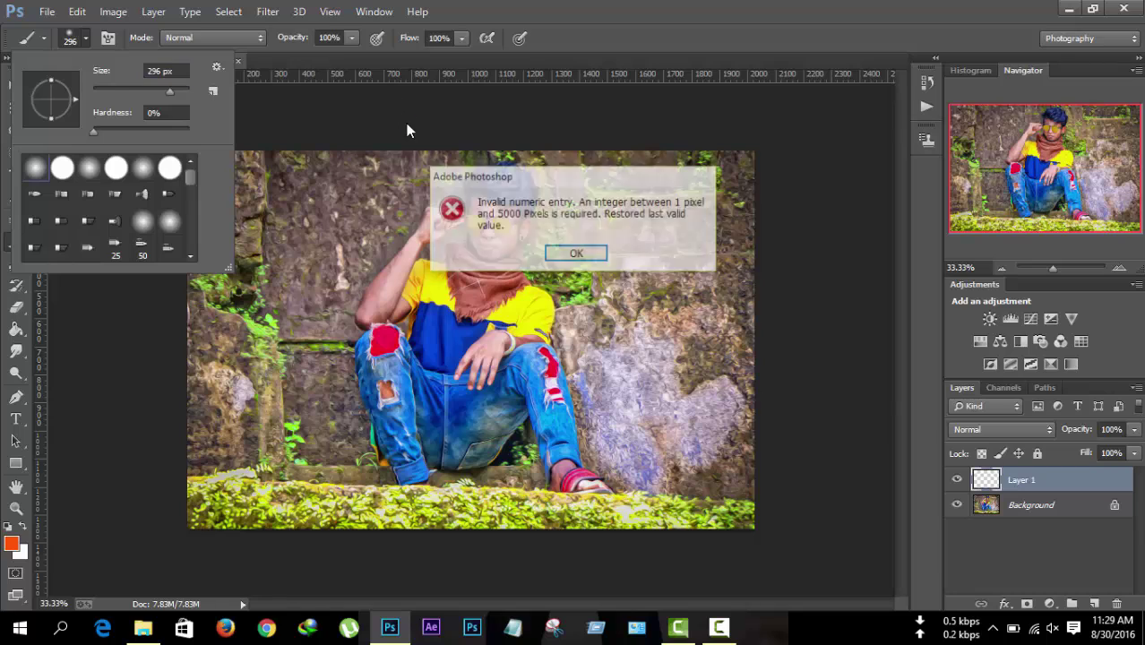
{"action": "left_click", "coordinate": [581, 254]}
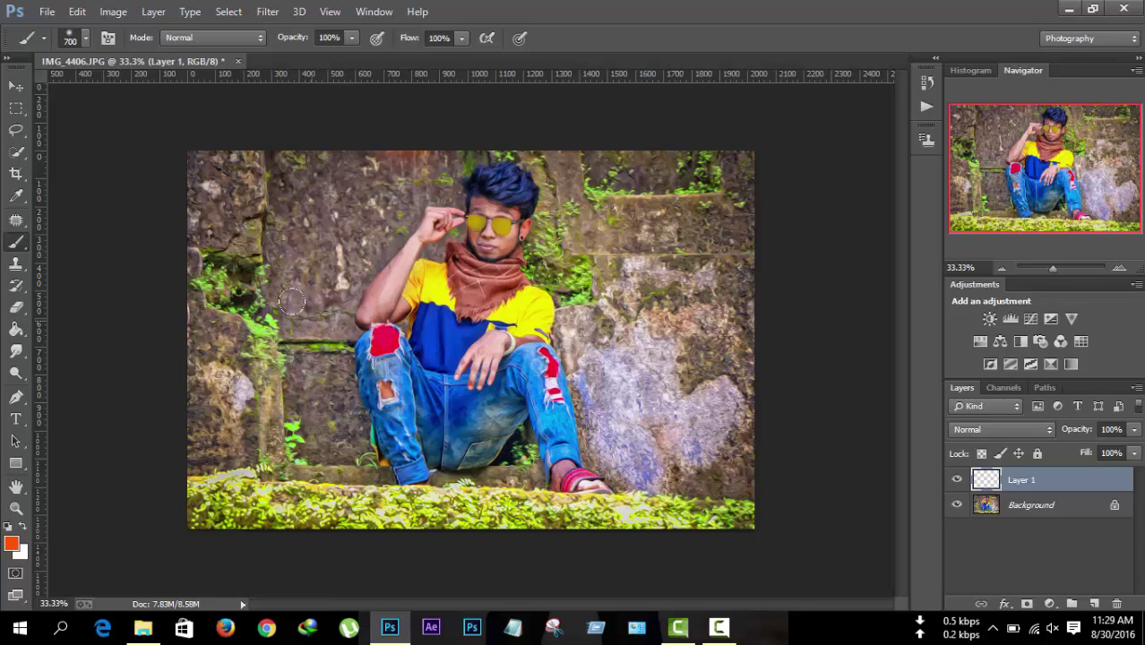
{"action": "left_click_drag", "start_coordinate": [292, 302], "coordinate": [305, 315]}
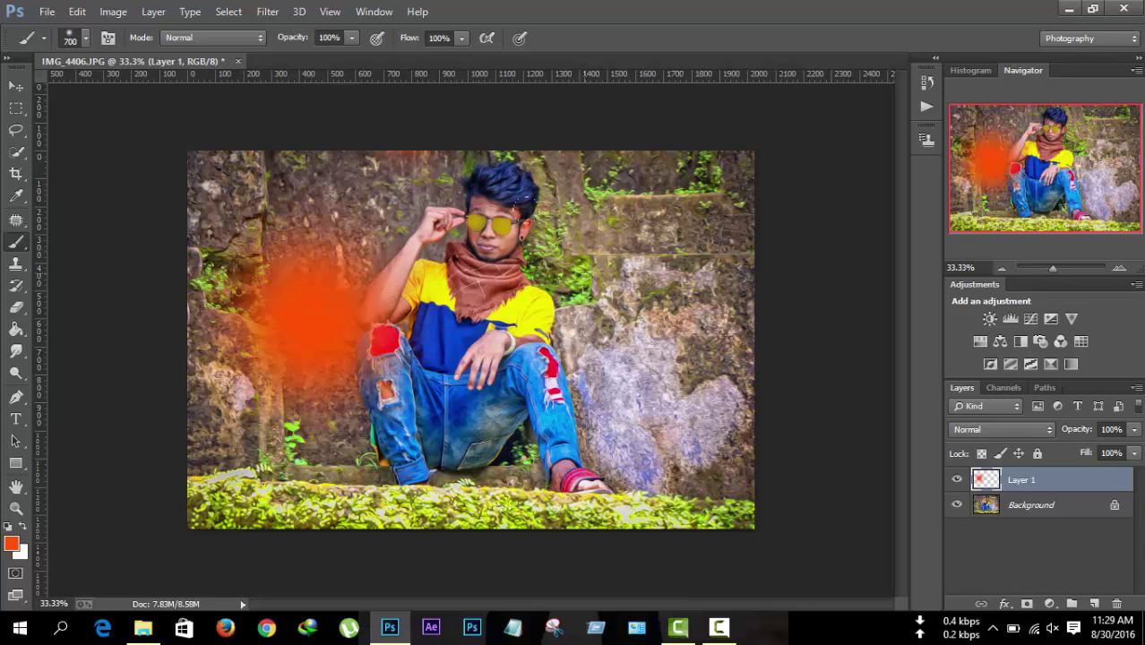
{"action": "left_click", "coordinate": [77, 10]}
{"action": "left_click", "coordinate": [108, 43]}
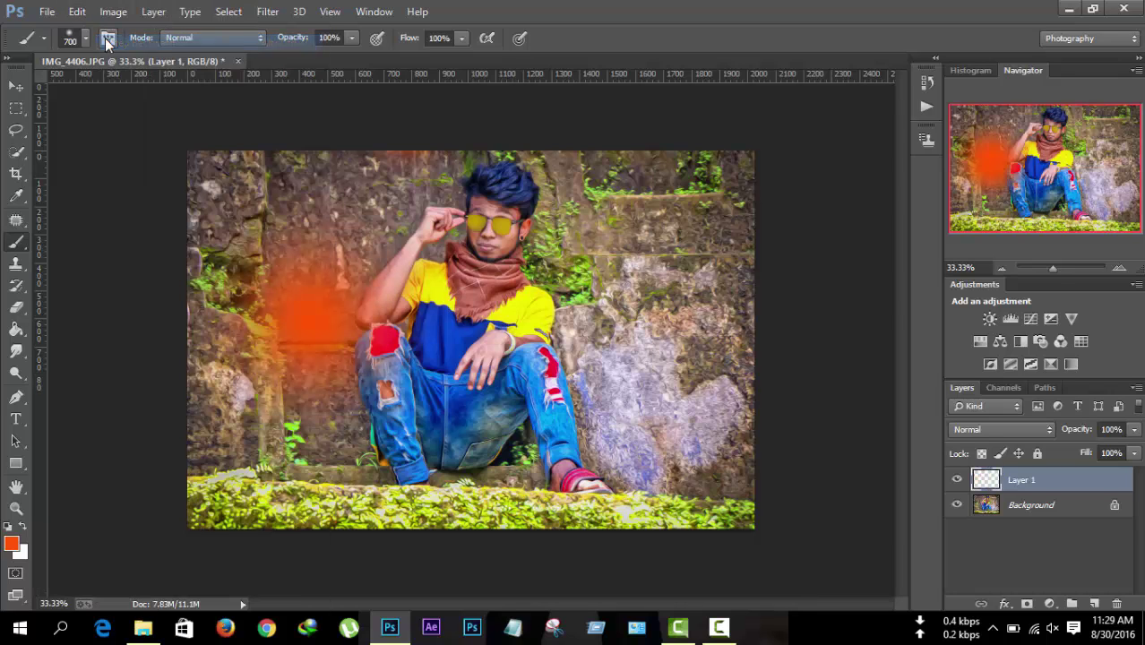
Step: Set the glow layer's blend mode to Screen and enlarge the glow to about 126% width and 115% height
{"action": "left_click", "coordinate": [1013, 431]}
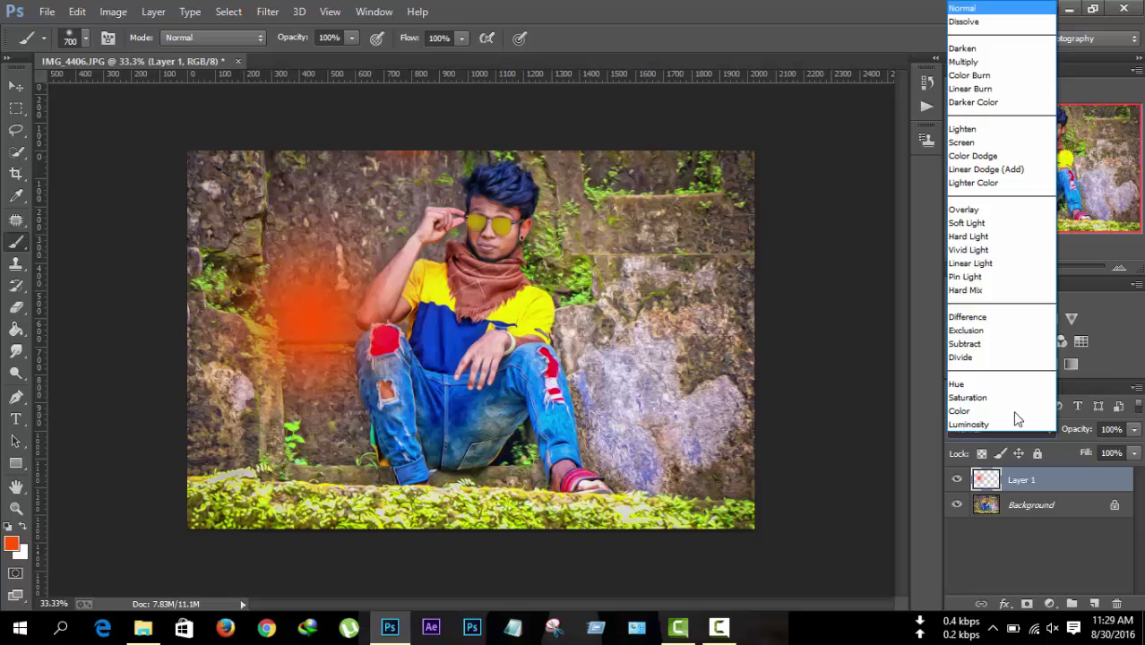
{"action": "left_click", "coordinate": [957, 142]}
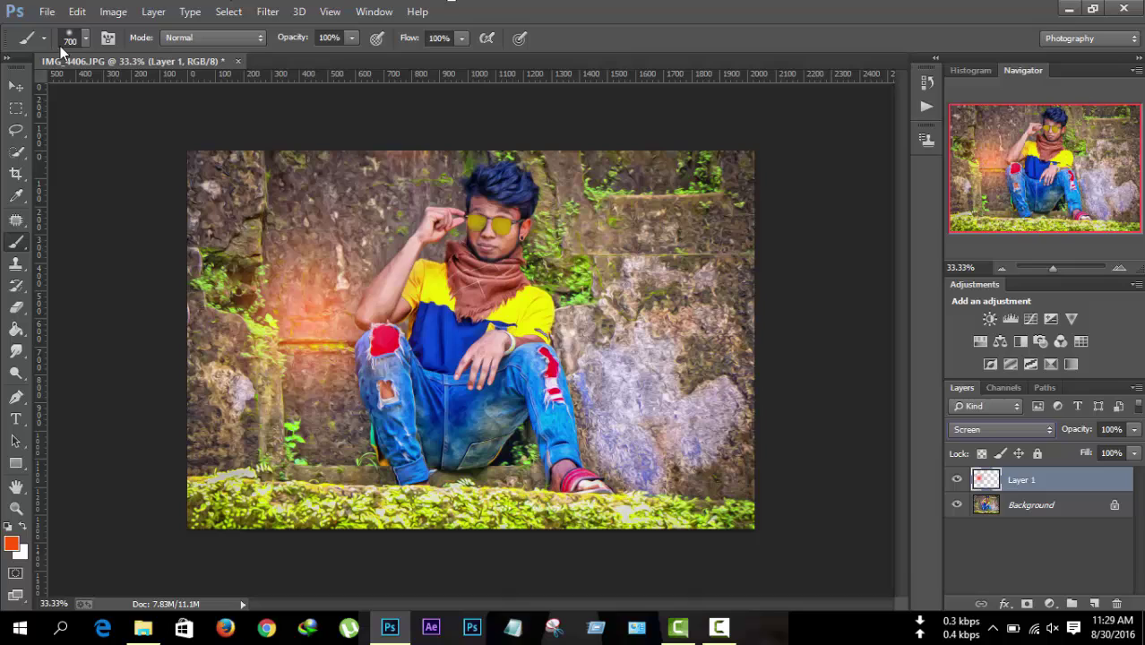
{"action": "left_click", "coordinate": [12, 87]}
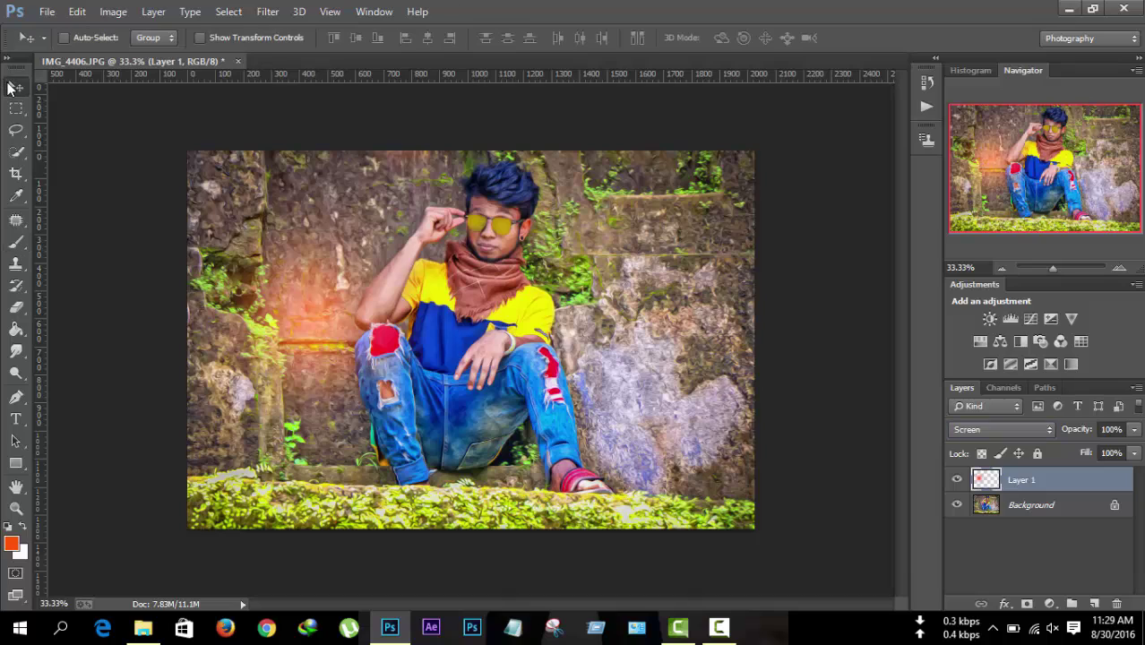
{"action": "left_click", "coordinate": [197, 38]}
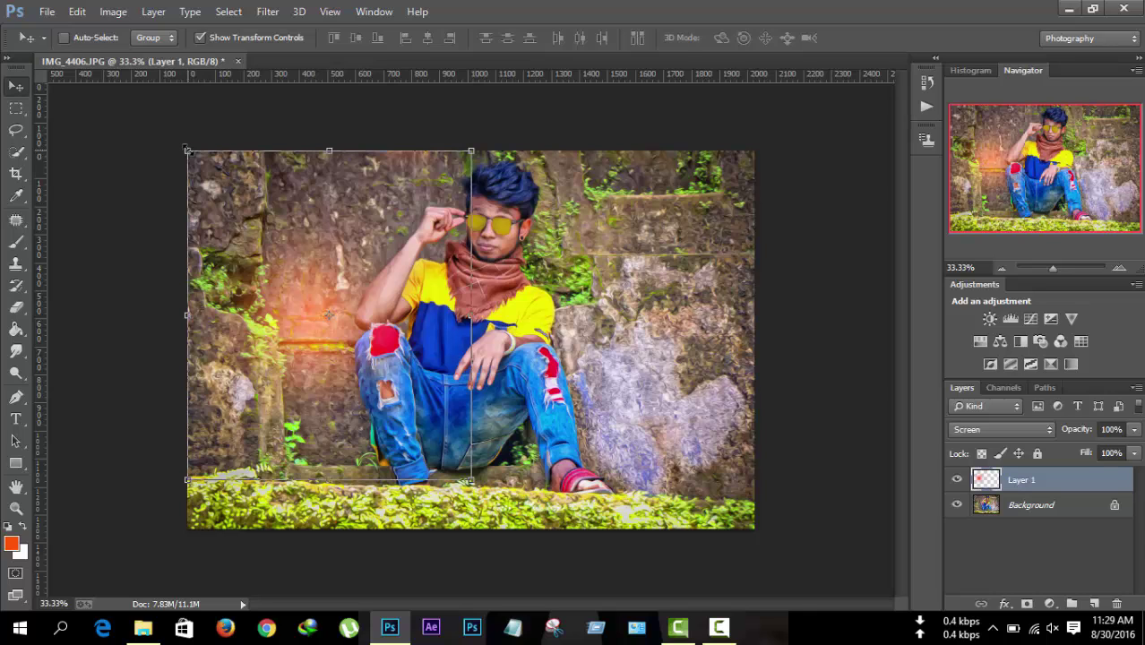
{"action": "left_click_drag", "start_coordinate": [187, 150], "coordinate": [108, 97]}
{"action": "left_click_drag", "start_coordinate": [263, 224], "coordinate": [285, 261]}
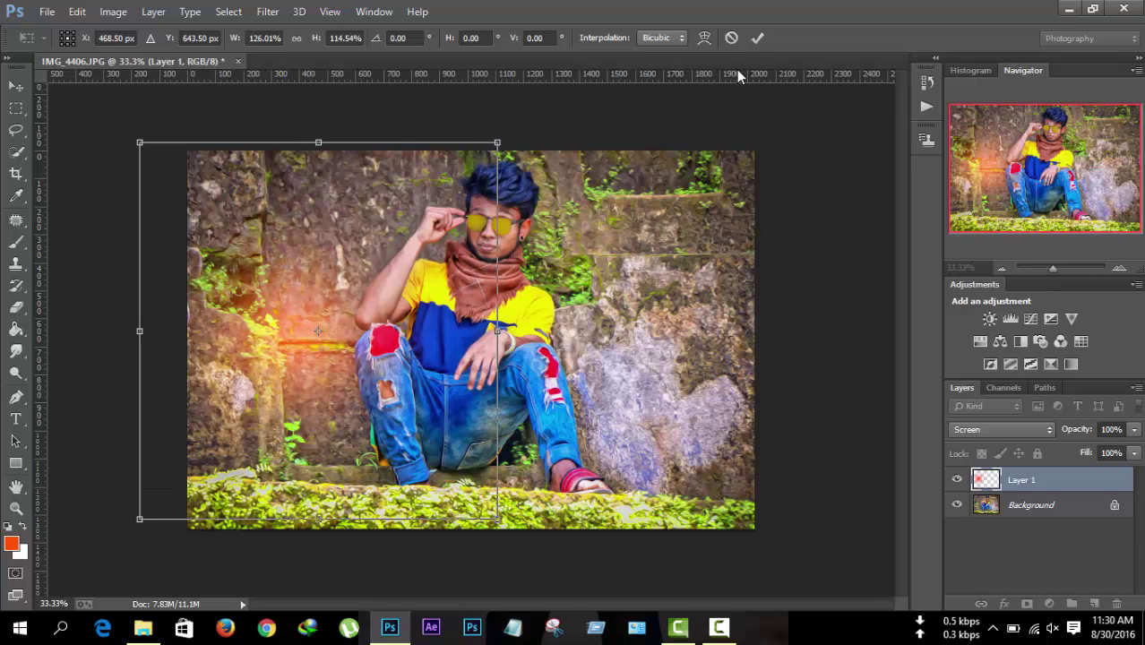
{"action": "left_click", "coordinate": [754, 42]}
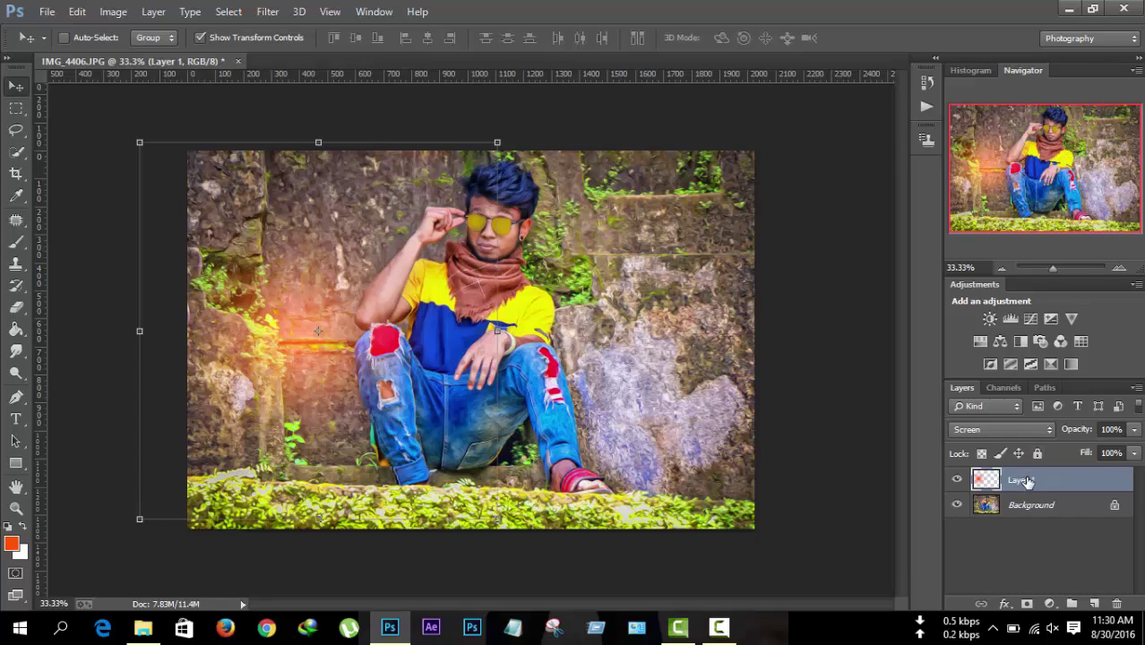
Step: Duplicate the orange glow layer and move the copy onto the pale wall on the man's other side
{"action": "left_click_drag", "start_coordinate": [1026, 481], "coordinate": [1030, 503]}
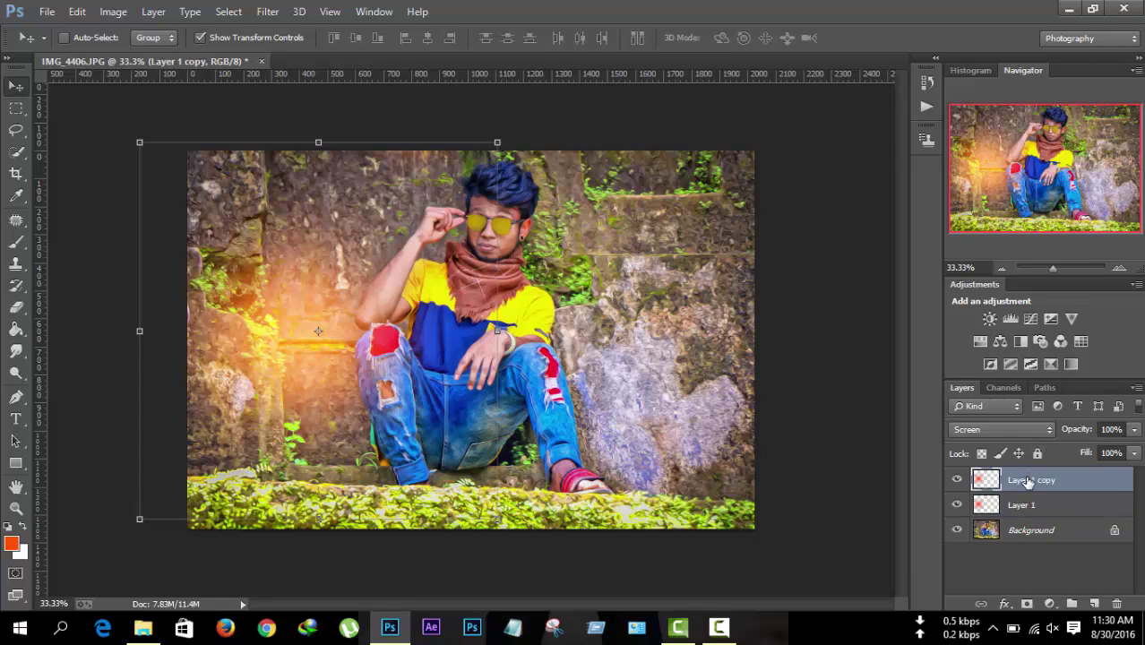
{"action": "left_click_drag", "start_coordinate": [439, 296], "coordinate": [663, 306]}
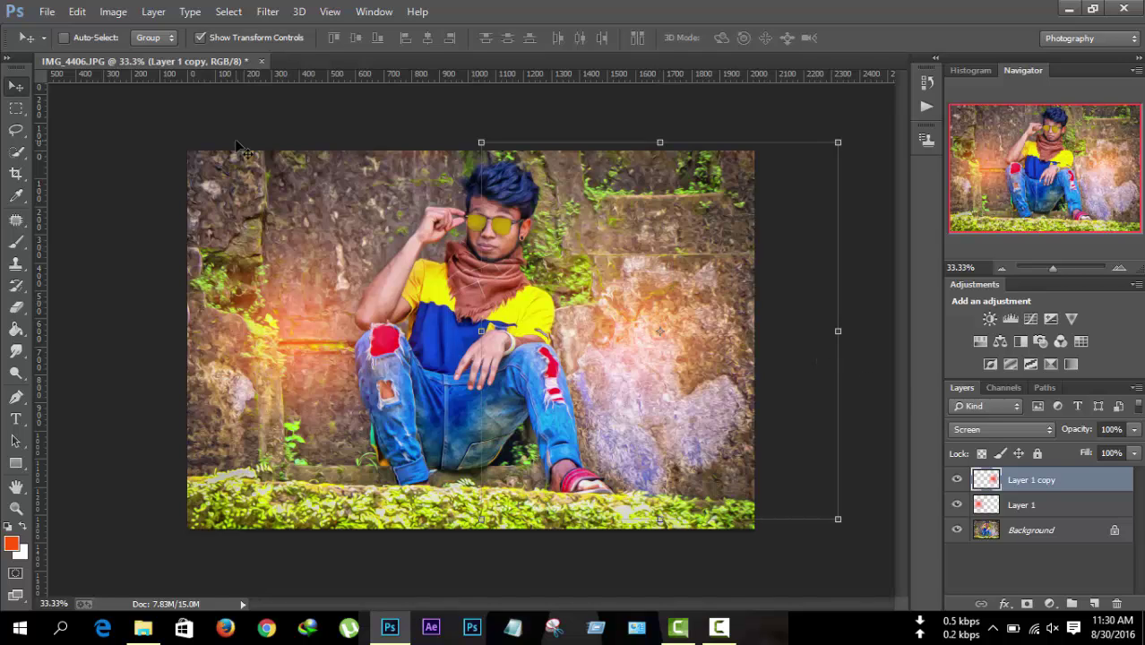
Step: Flatten the two orange glow layers and the photo into a single background layer
{"action": "right_click", "coordinate": [1049, 483]}
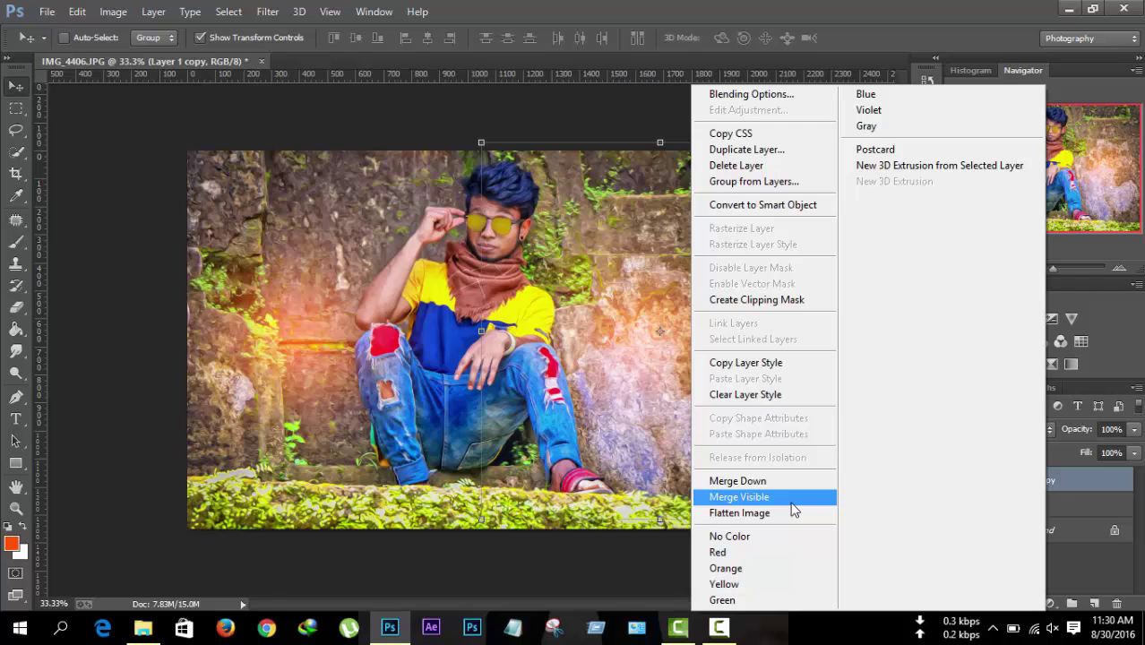
{"action": "left_click", "coordinate": [786, 513]}
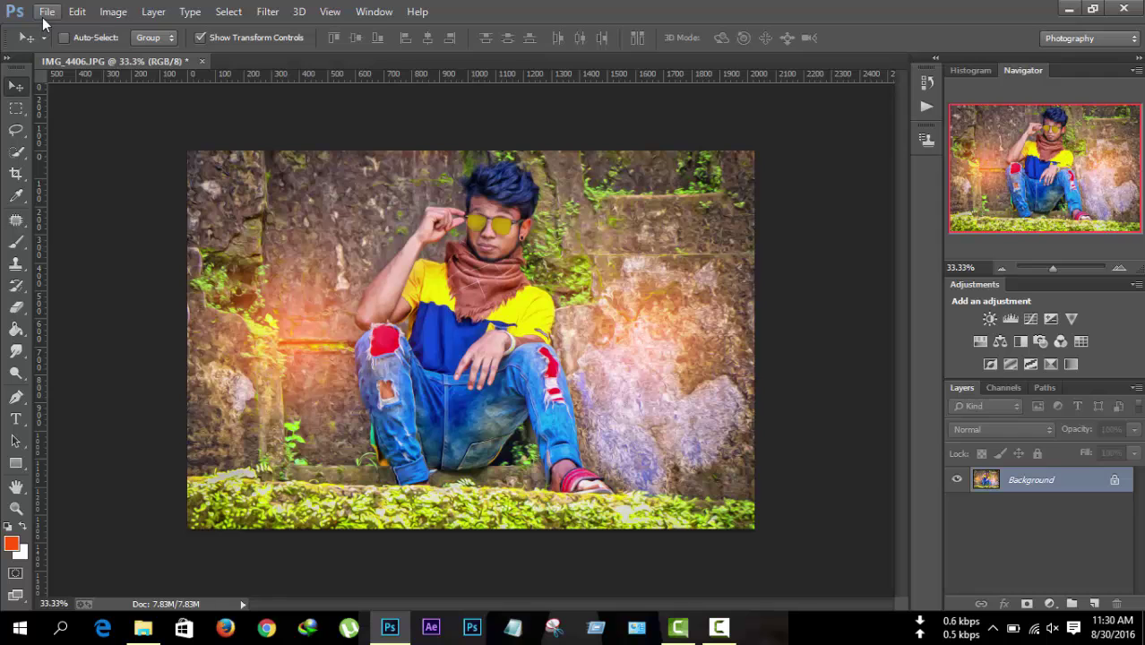
Step: Embed being-devil-is-my-attitude from the quotes folder on STOCK (E:), enlarged to about 171% width and 148% height over the pale wall
{"action": "left_click", "coordinate": [46, 13]}
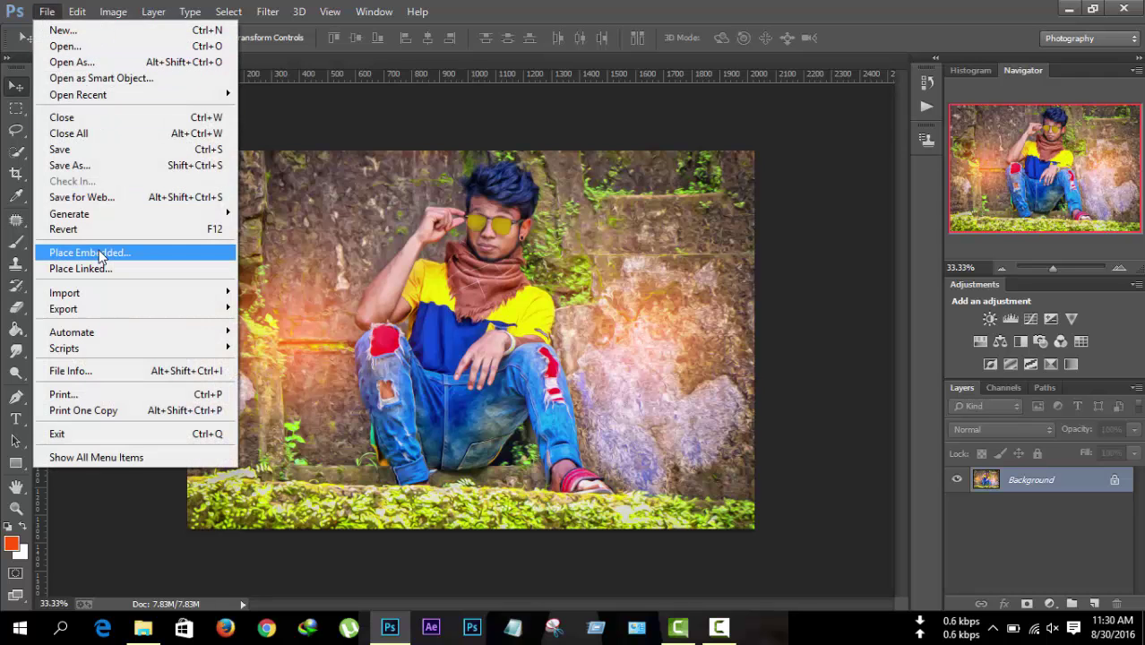
{"action": "left_click", "coordinate": [99, 254]}
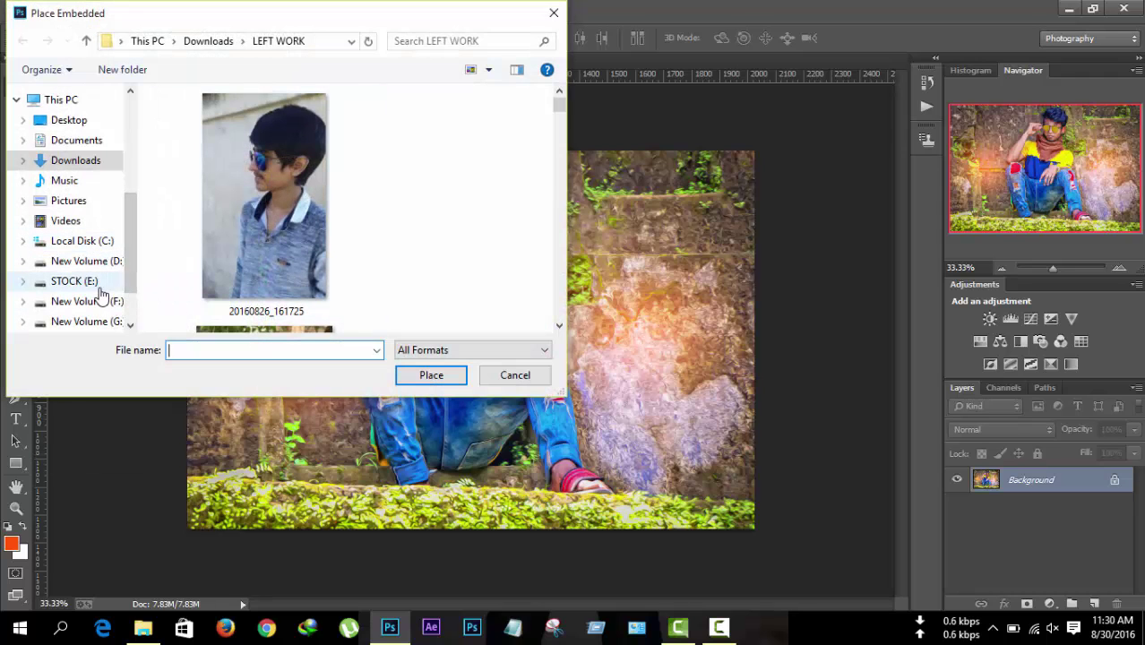
{"action": "left_click", "coordinate": [100, 286]}
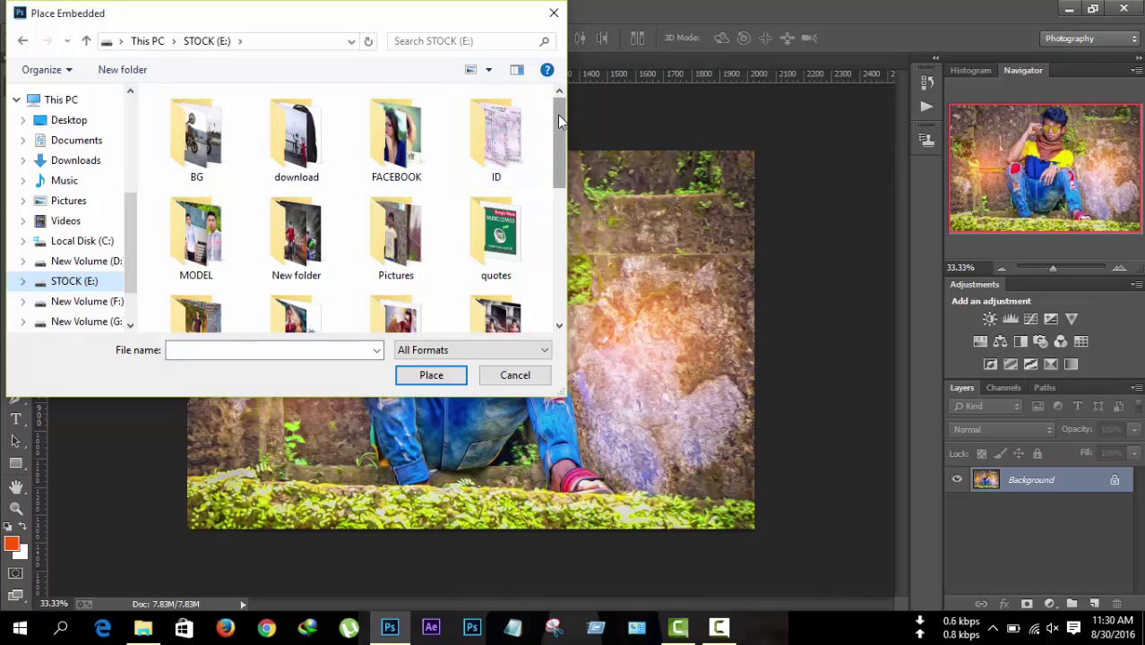
{"action": "left_click_drag", "start_coordinate": [559, 121], "coordinate": [555, 157]}
{"action": "double_click", "coordinate": [518, 133]}
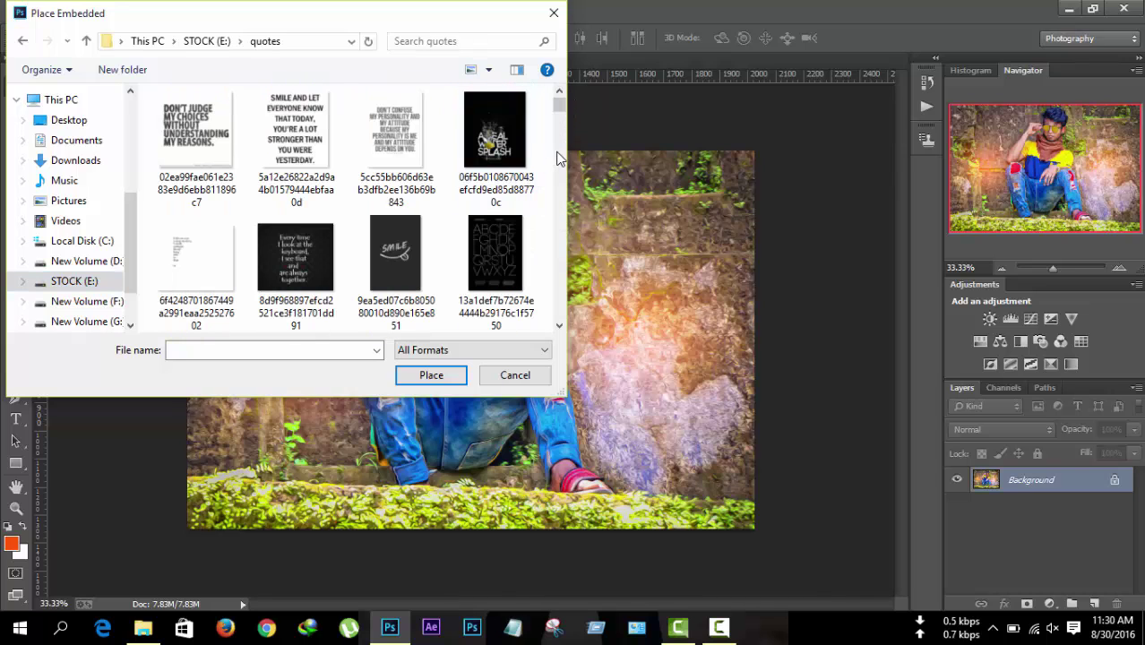
{"action": "left_click_drag", "start_coordinate": [558, 111], "coordinate": [557, 191]}
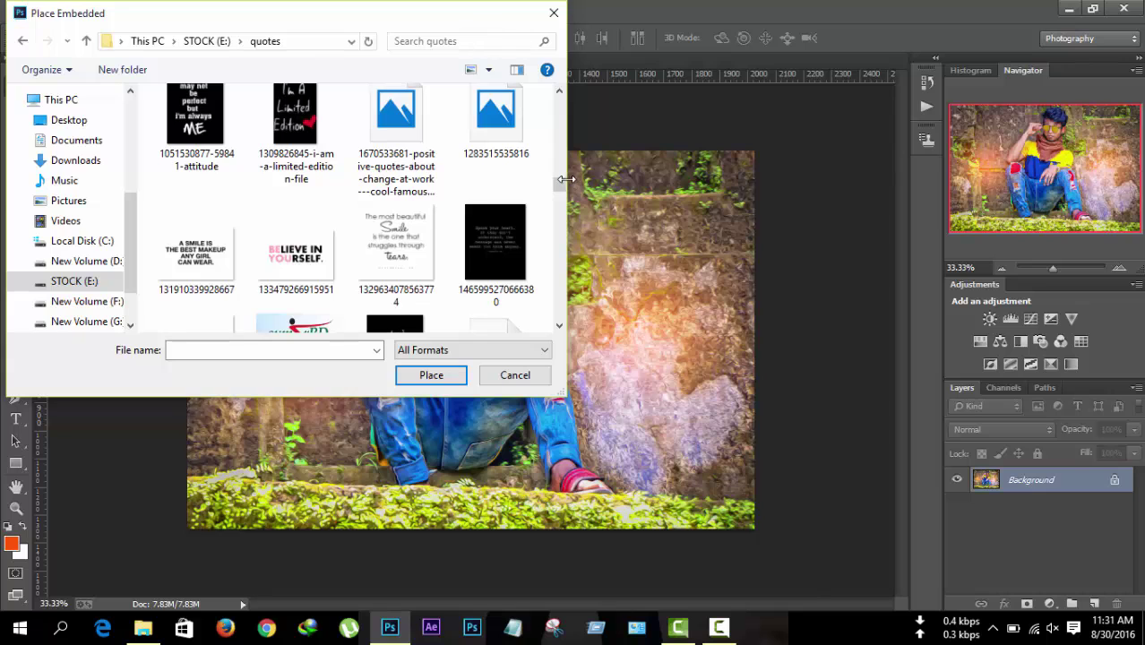
{"action": "left_click_drag", "start_coordinate": [562, 181], "coordinate": [561, 209]}
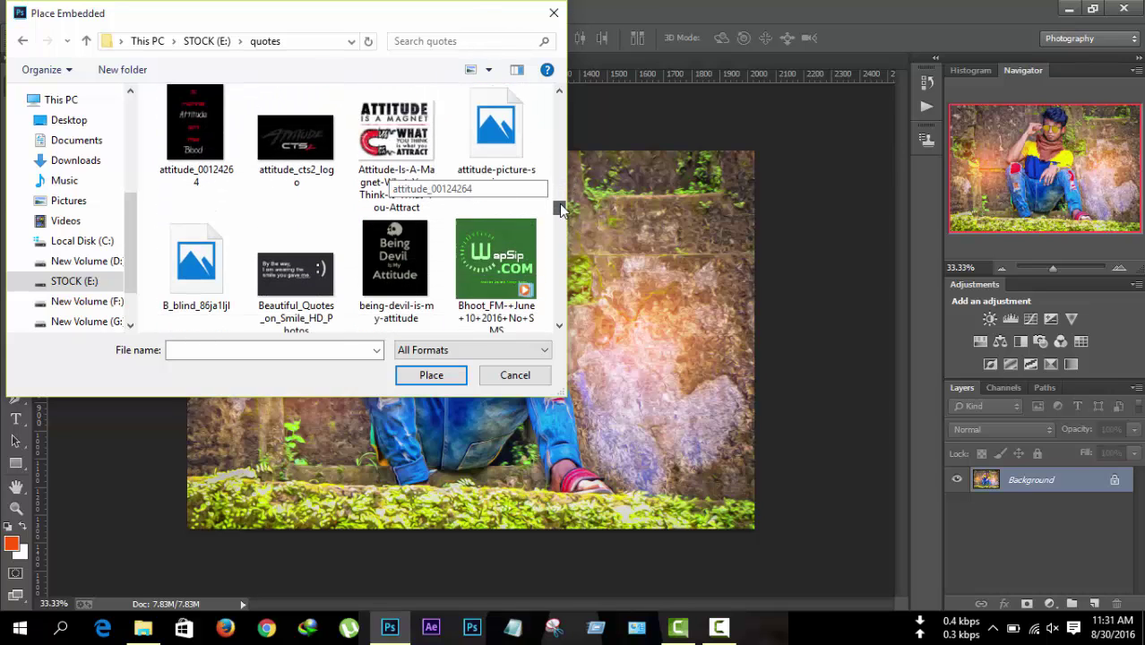
{"action": "double_click", "coordinate": [406, 259]}
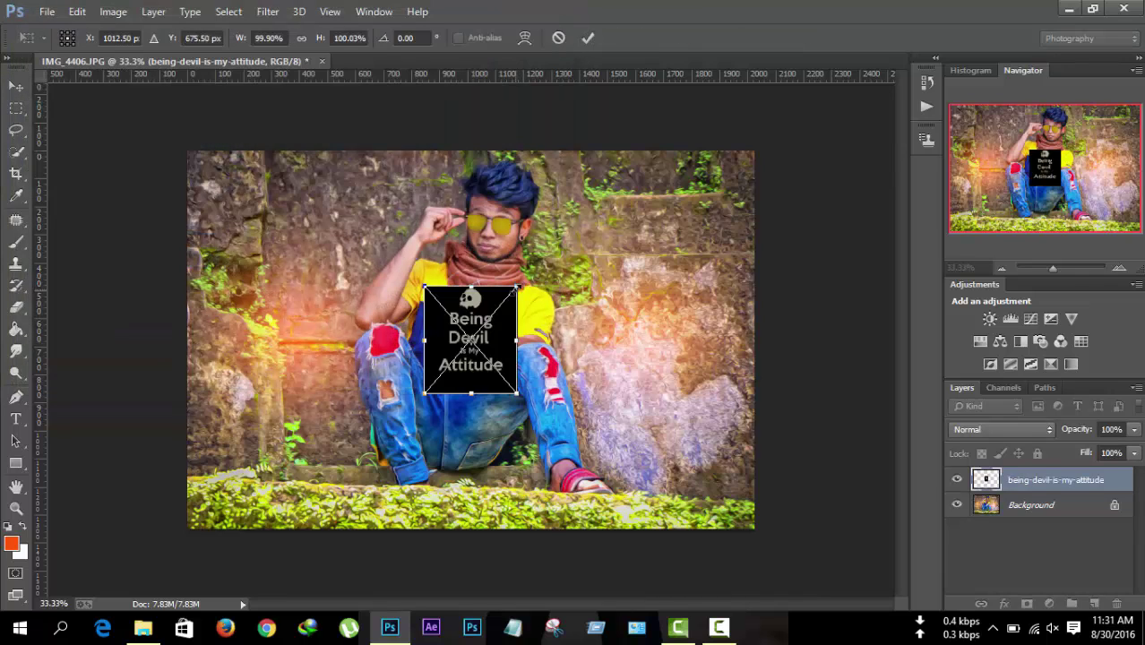
{"action": "left_click_drag", "start_coordinate": [530, 280], "coordinate": [582, 235]}
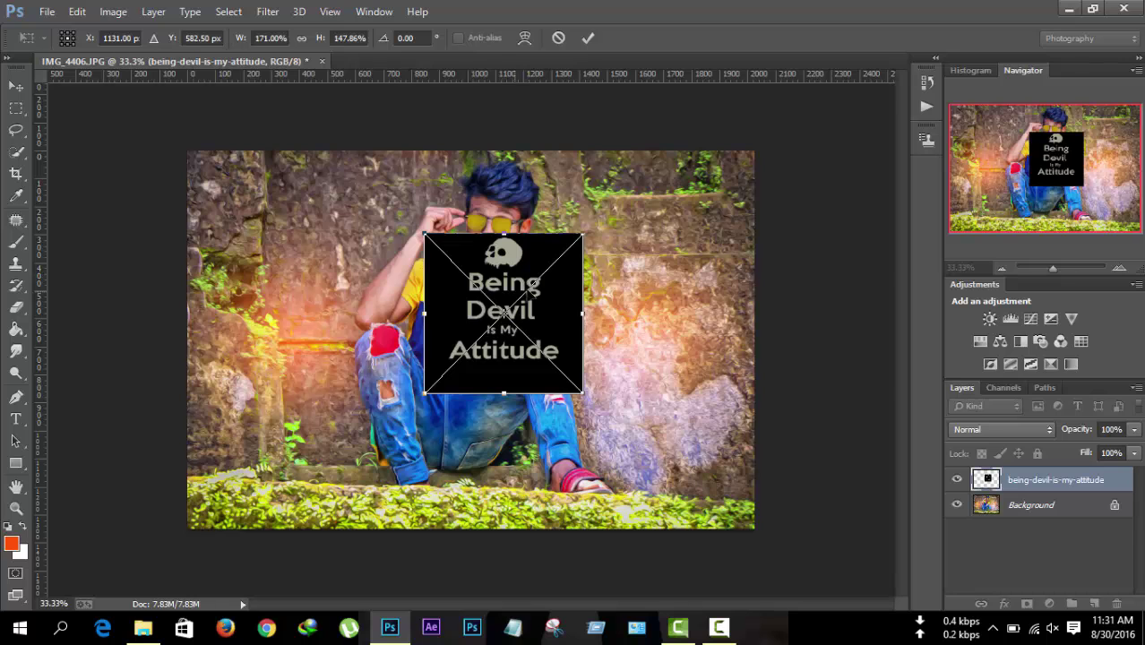
{"action": "left_click_drag", "start_coordinate": [504, 312], "coordinate": [657, 346]}
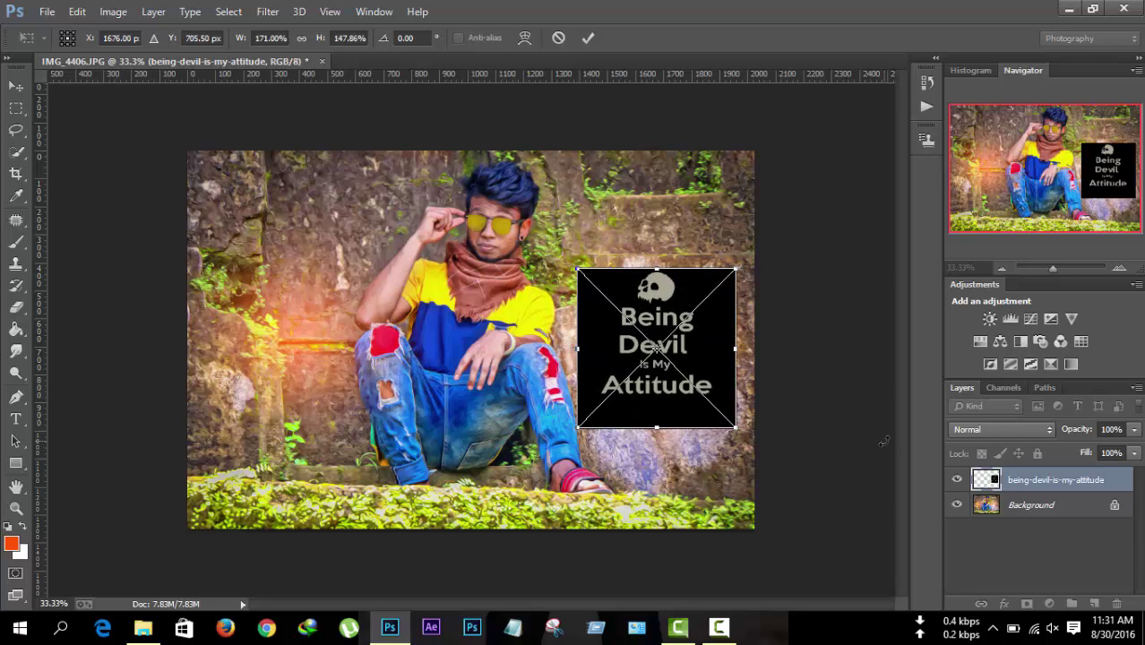
Step: Set the placed skull quote's blend mode to Screen after trying Multiply, and commit the placement
{"action": "left_click", "coordinate": [965, 428]}
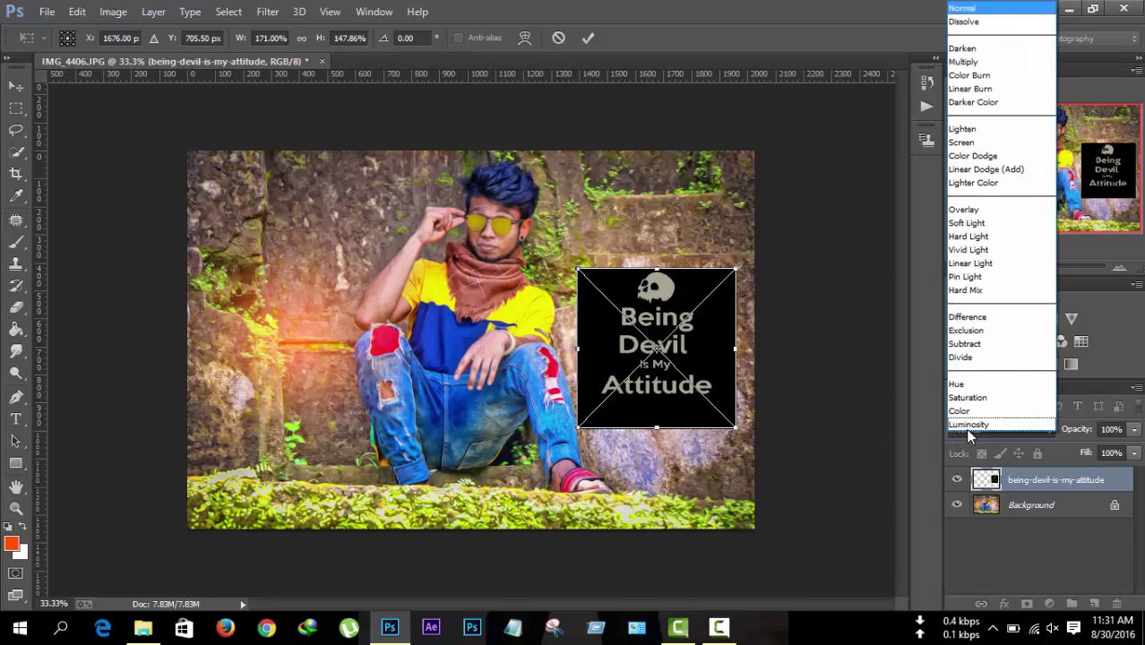
{"action": "left_click", "coordinate": [1024, 146]}
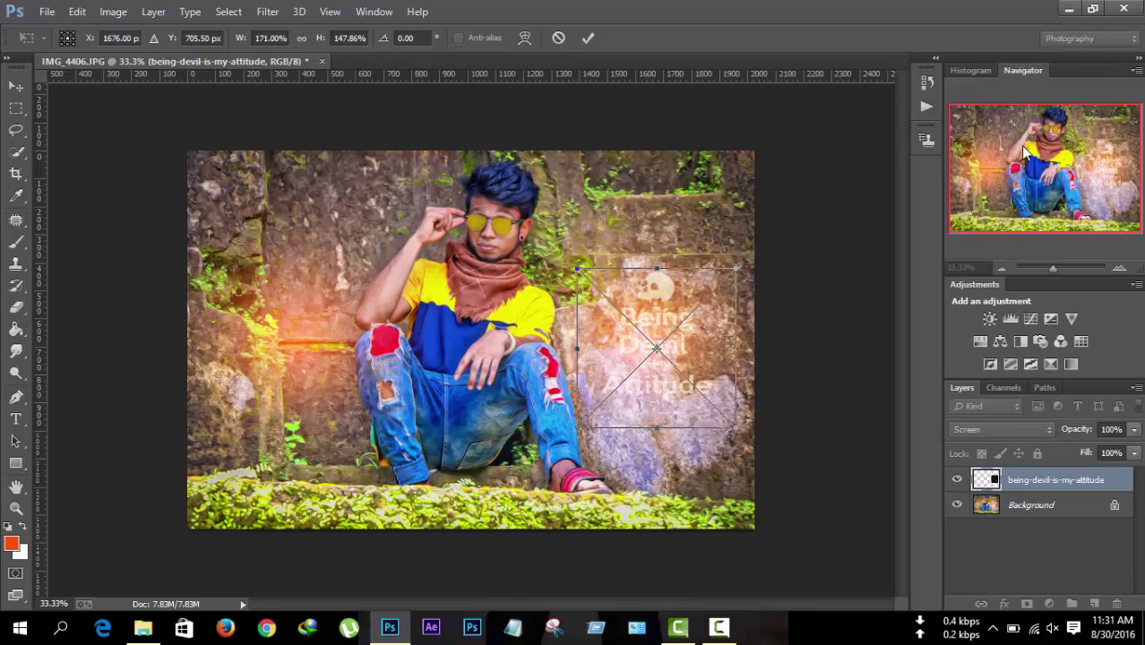
{"action": "left_click", "coordinate": [953, 432]}
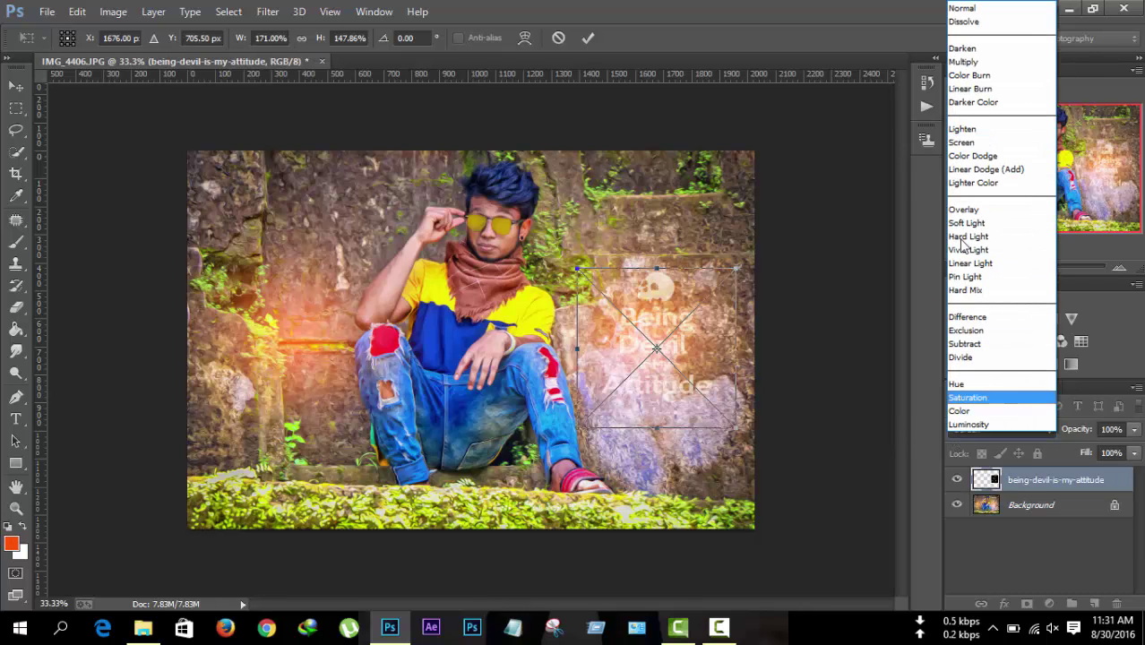
{"action": "left_click", "coordinate": [973, 62]}
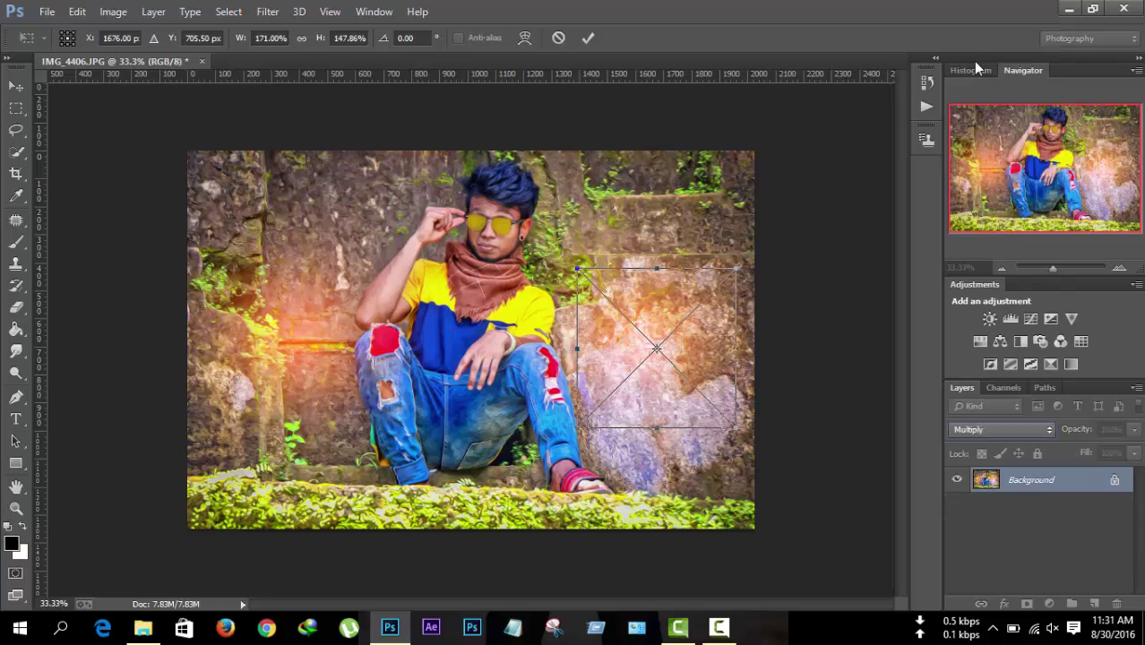
{"action": "left_click", "coordinate": [956, 428]}
{"action": "left_click", "coordinate": [1016, 145]}
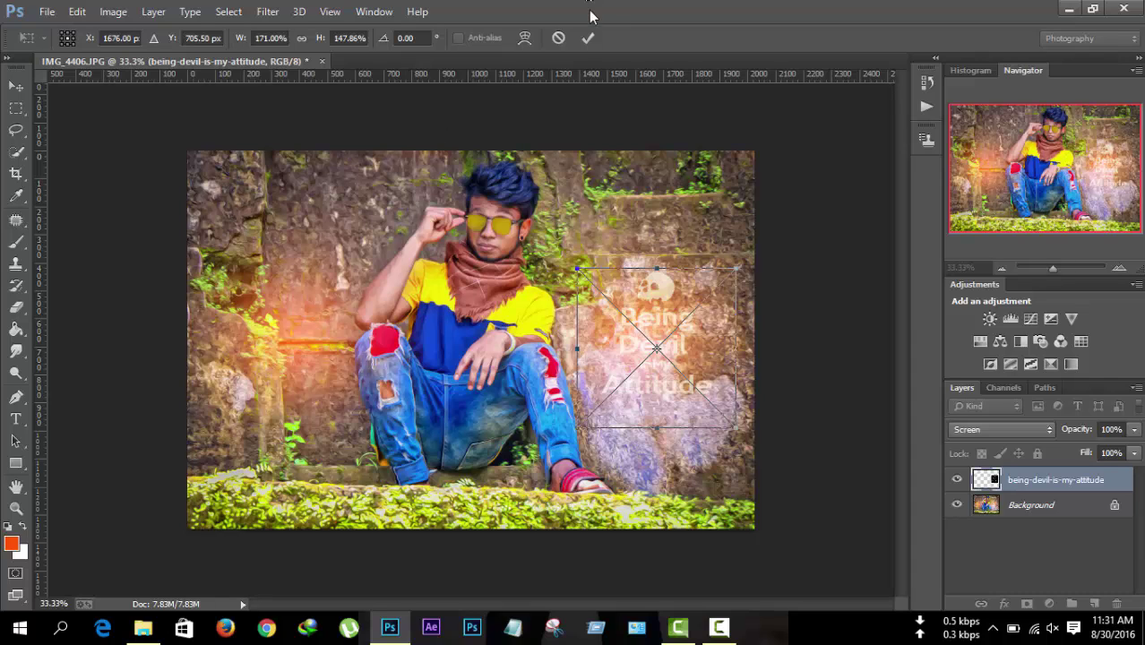
{"action": "left_click", "coordinate": [588, 39]}
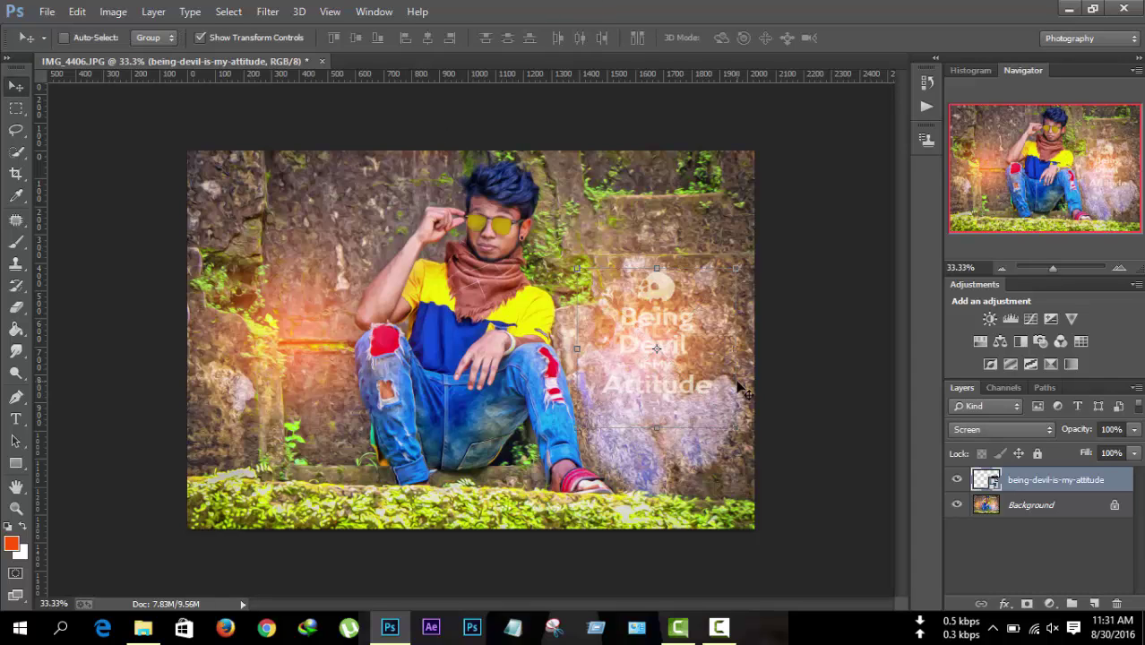
Step: Delete the being-devil-is-my-attitude layer
{"action": "left_click", "coordinate": [1116, 605]}
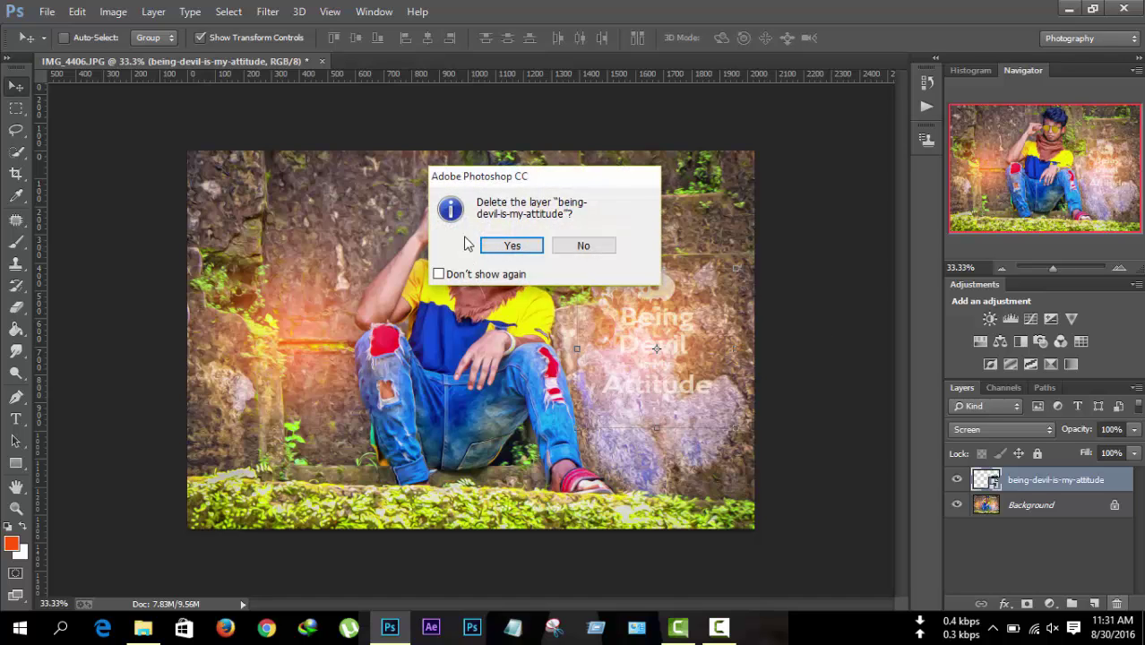
{"action": "left_click", "coordinate": [510, 247]}
{"action": "left_click", "coordinate": [44, 12]}
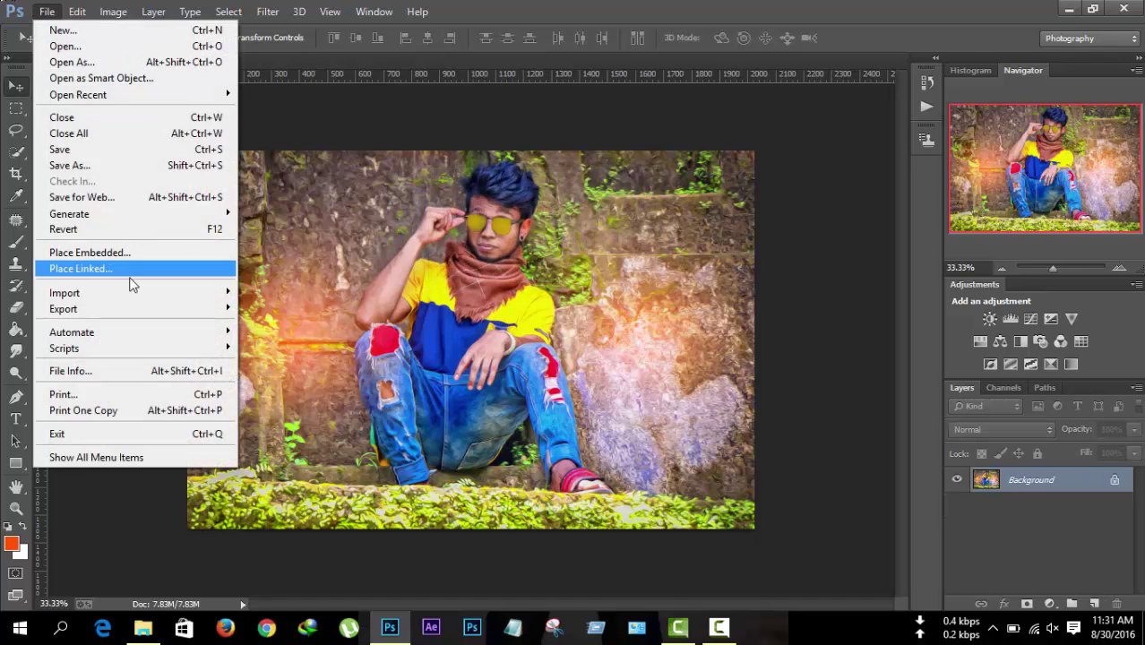
{"action": "left_click", "coordinate": [146, 252]}
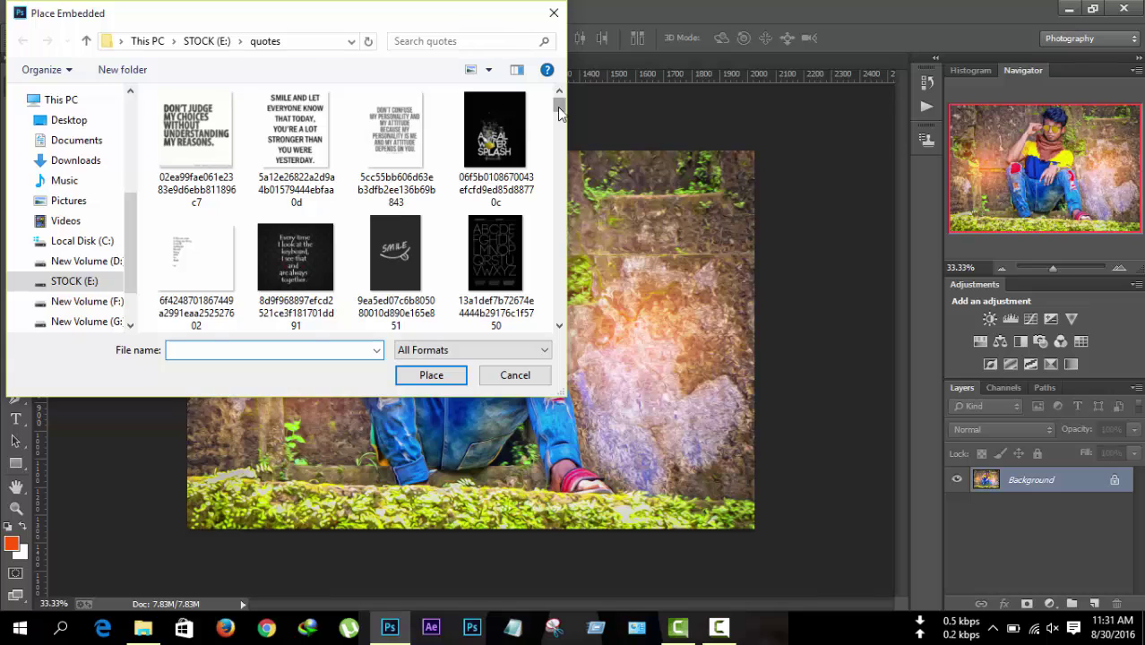
{"action": "left_click_drag", "start_coordinate": [559, 109], "coordinate": [561, 183]}
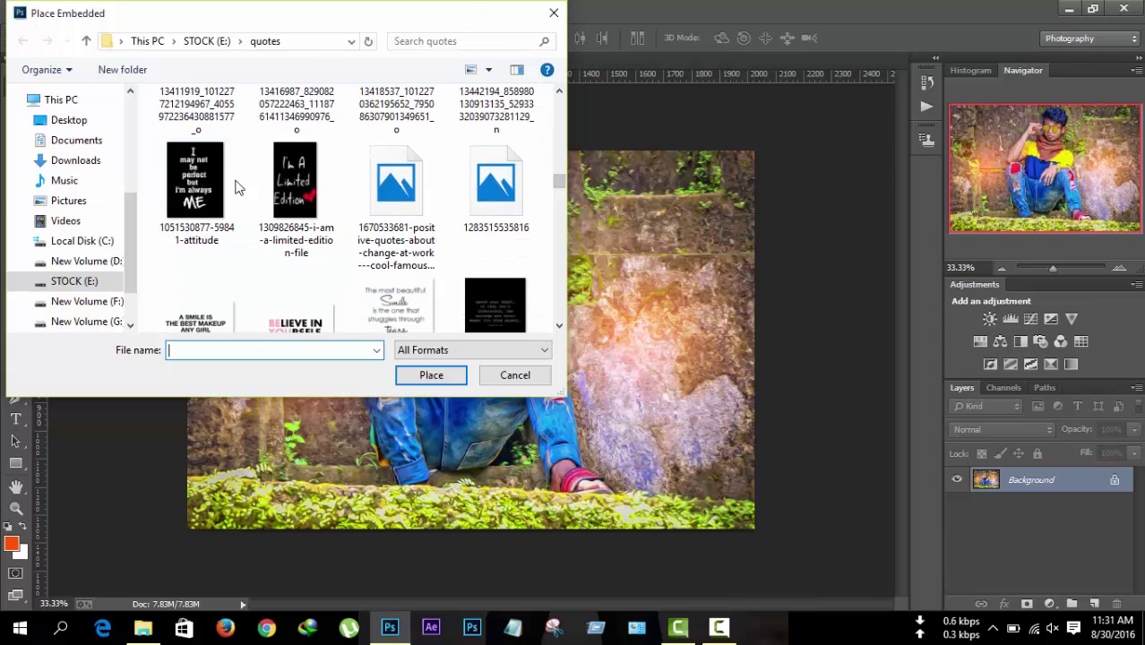
{"action": "left_click", "coordinate": [236, 187]}
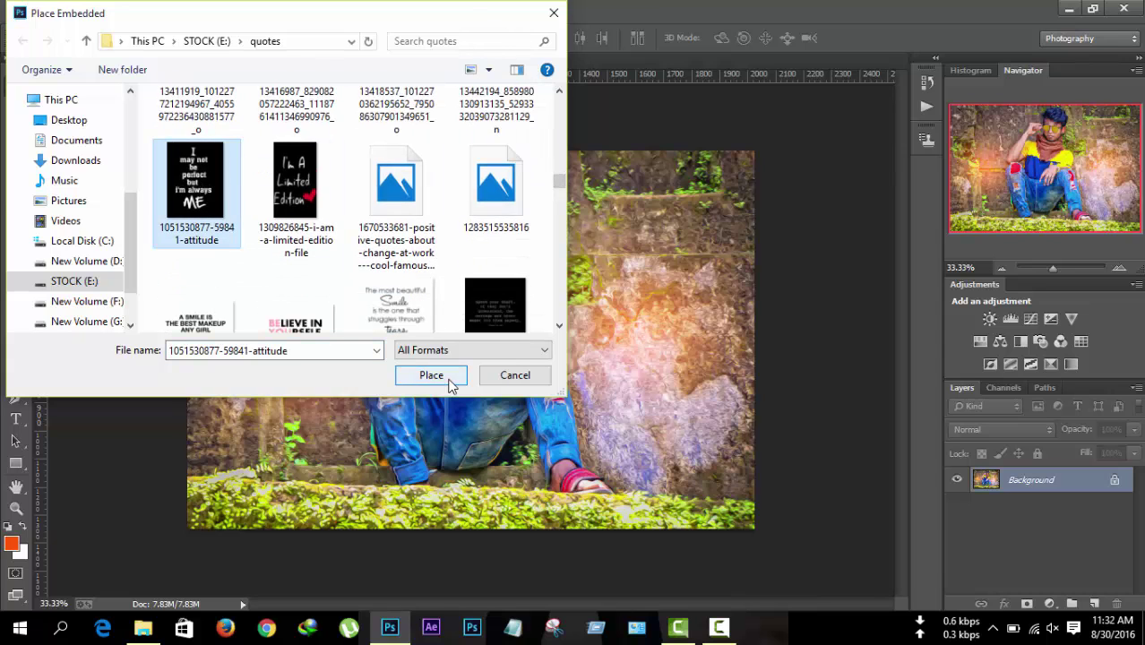
{"action": "left_click", "coordinate": [431, 375]}
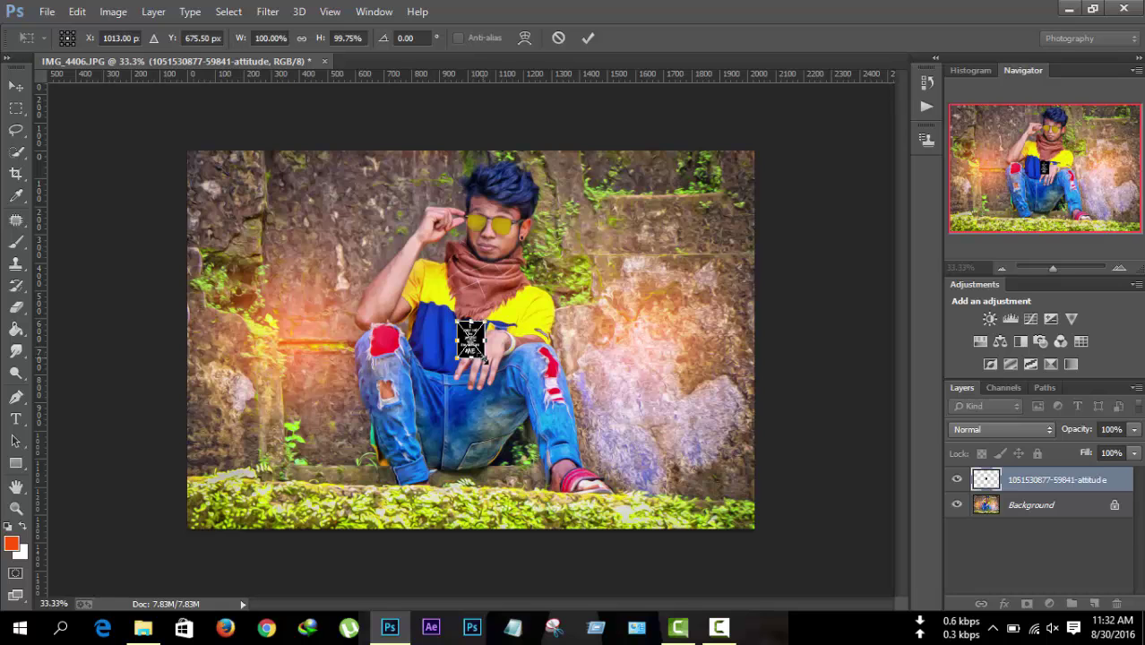
Step: Enlarge the quote to about 463% width and 392% height over the pale wall and set its blend mode to Screen
{"action": "left_click_drag", "start_coordinate": [486, 357], "coordinate": [587, 467]}
{"action": "left_click_drag", "start_coordinate": [519, 391], "coordinate": [652, 358]}
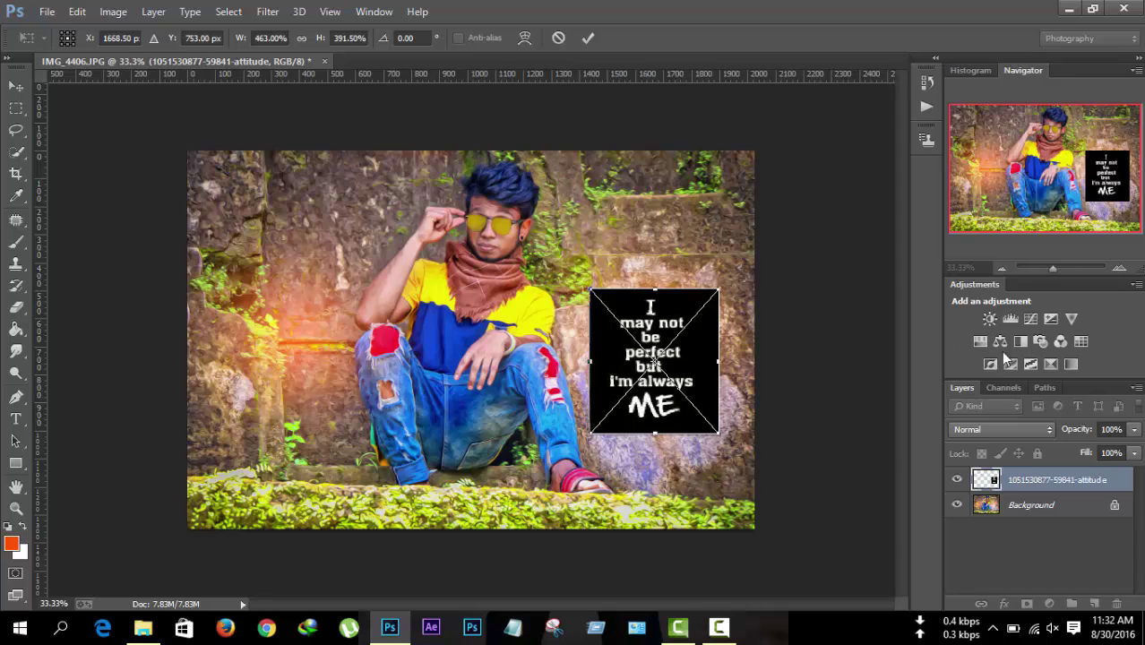
{"action": "left_click", "coordinate": [1009, 429]}
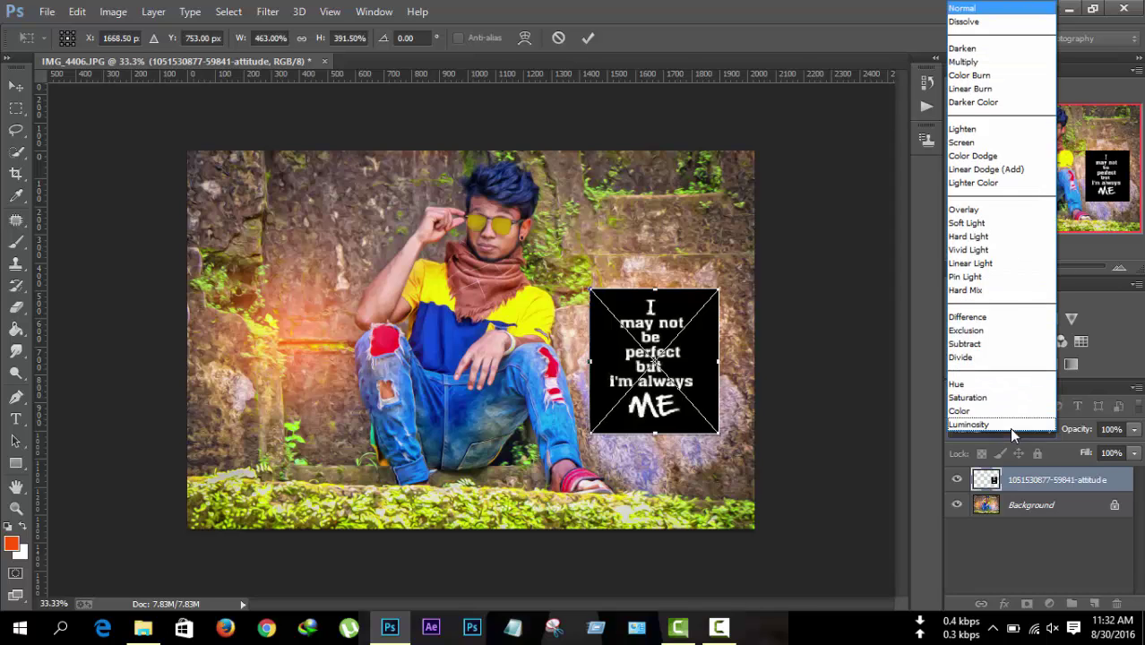
{"action": "left_click", "coordinate": [1006, 143]}
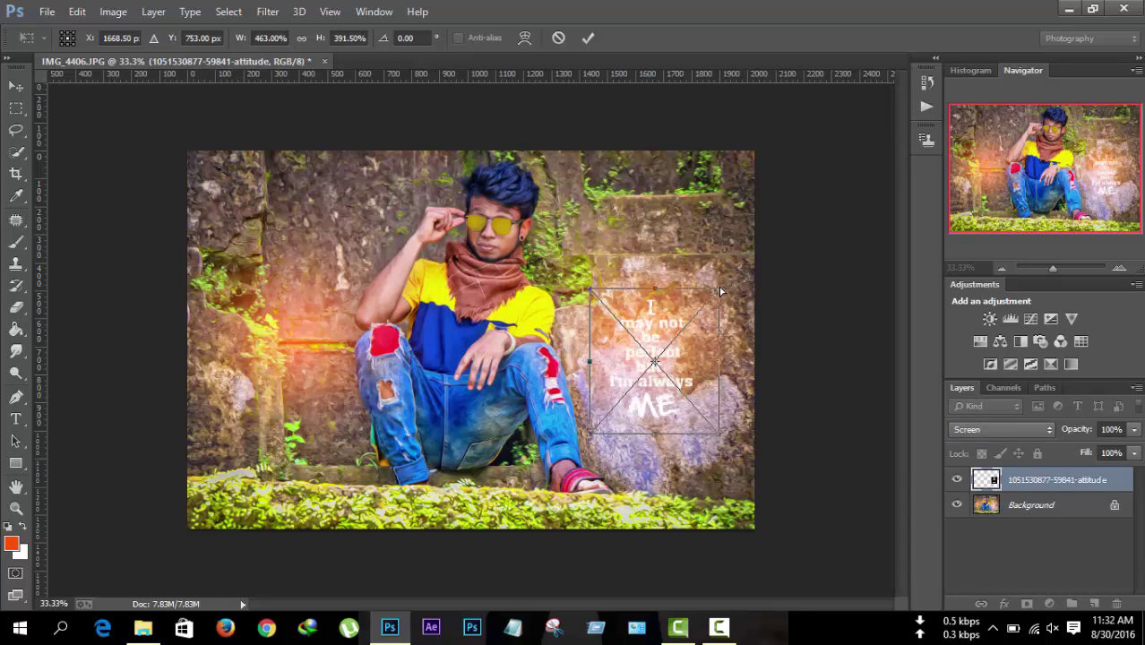
Step: Enlarge the quote to about 733% width and 654% height, commit it, and move its text fully onto the wall beside the man
{"action": "left_click_drag", "start_coordinate": [723, 282], "coordinate": [795, 191]}
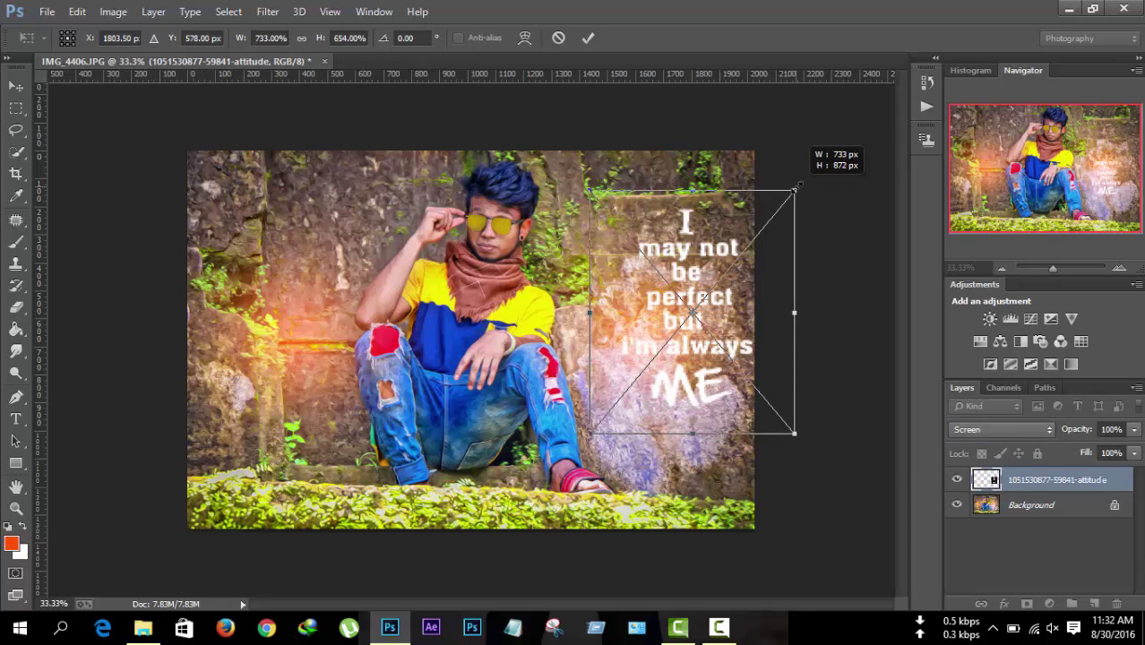
{"action": "right_click", "coordinate": [701, 272]}
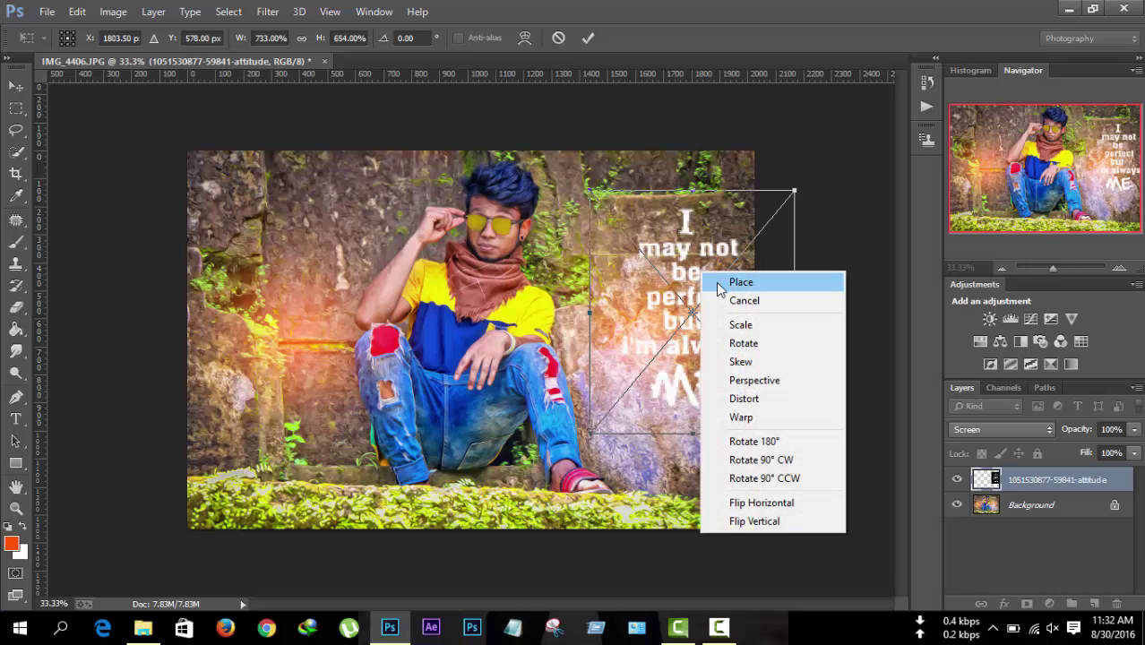
{"action": "left_click", "coordinate": [716, 283]}
{"action": "left_click_drag", "start_coordinate": [706, 285], "coordinate": [686, 305]}
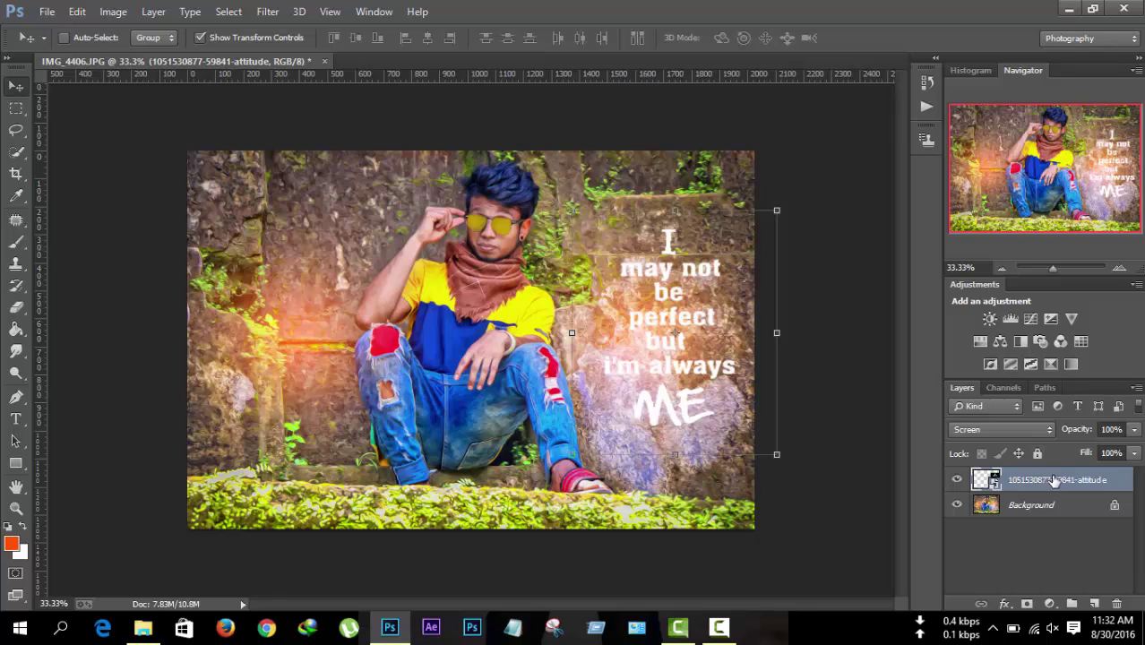
Step: Flatten the quote layer into the photo
{"action": "right_click", "coordinate": [1053, 481]}
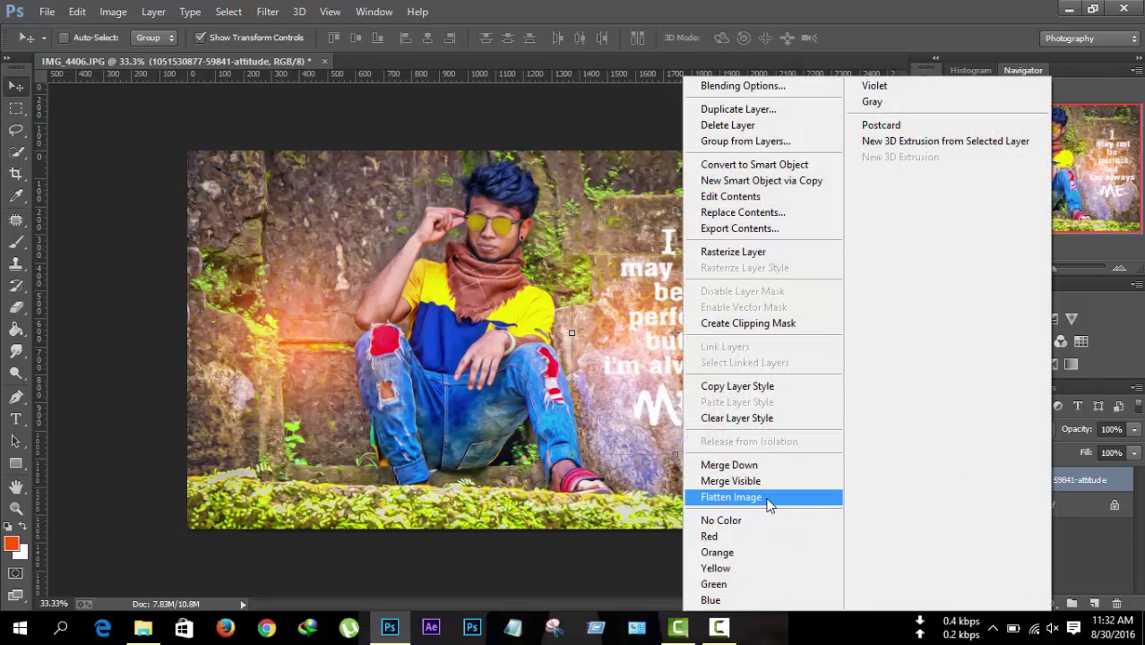
{"action": "left_click", "coordinate": [769, 506]}
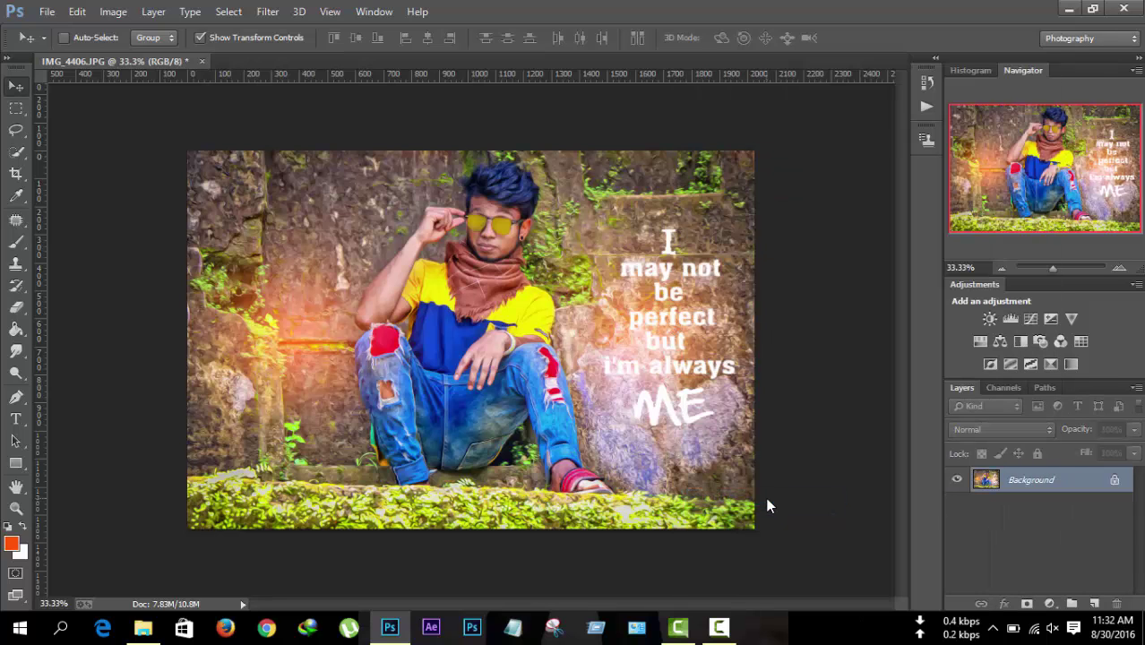
Step: Open the flattened photo in the Camera Raw filter and set Clarity to +25
{"action": "left_click", "coordinate": [268, 12]}
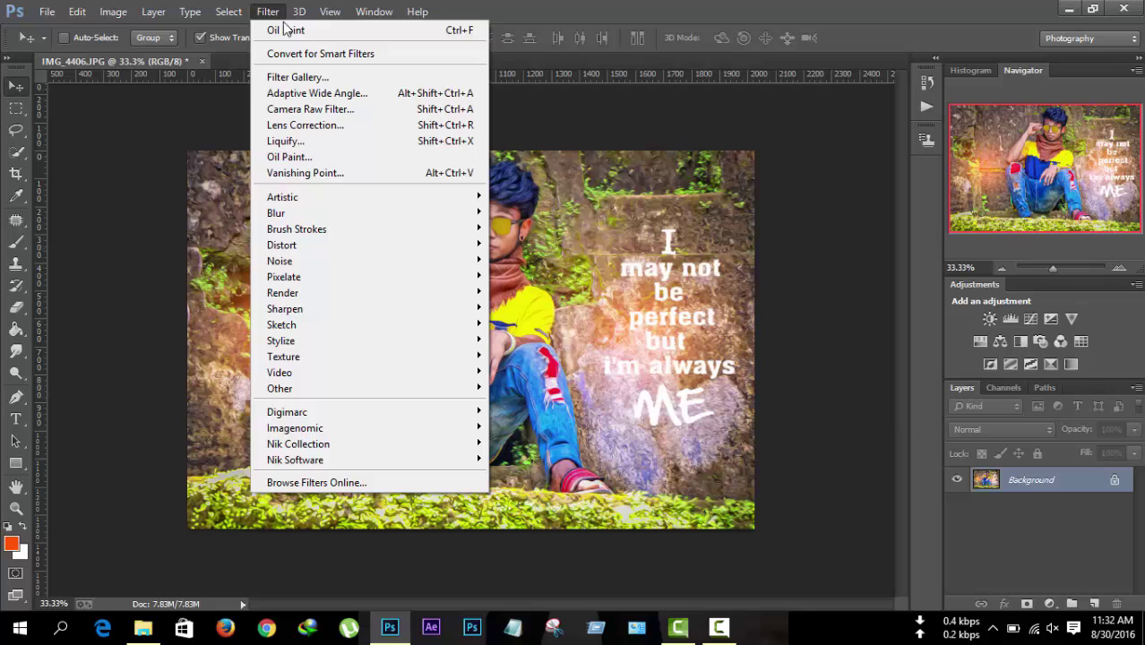
{"action": "left_click", "coordinate": [300, 107]}
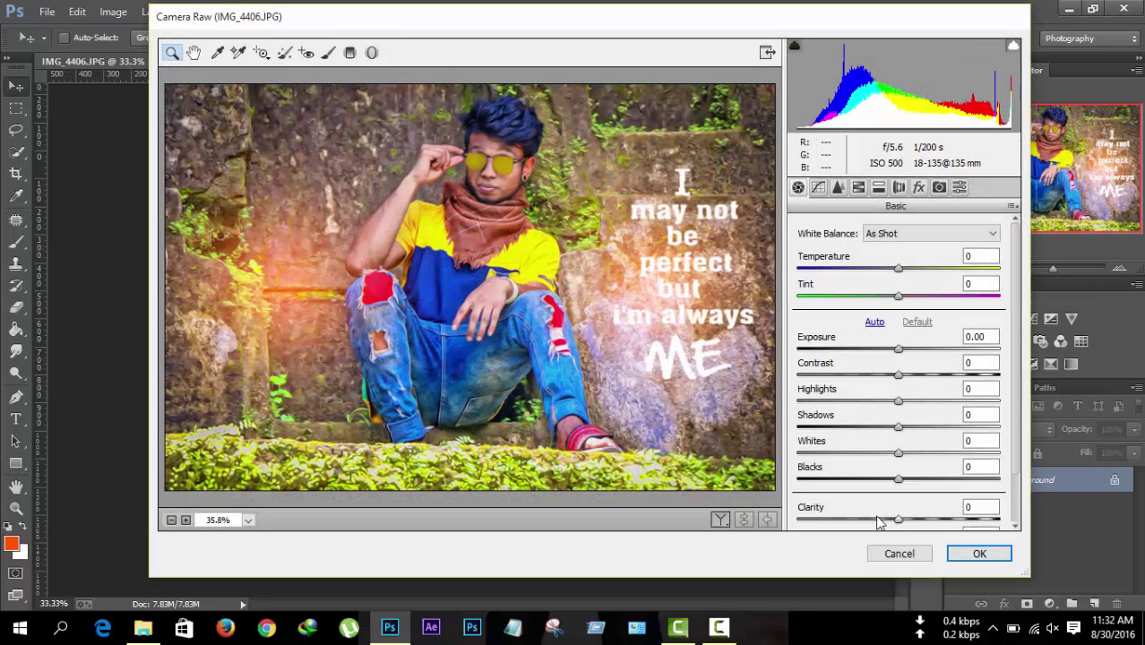
{"action": "left_click_drag", "start_coordinate": [907, 529], "coordinate": [925, 529]}
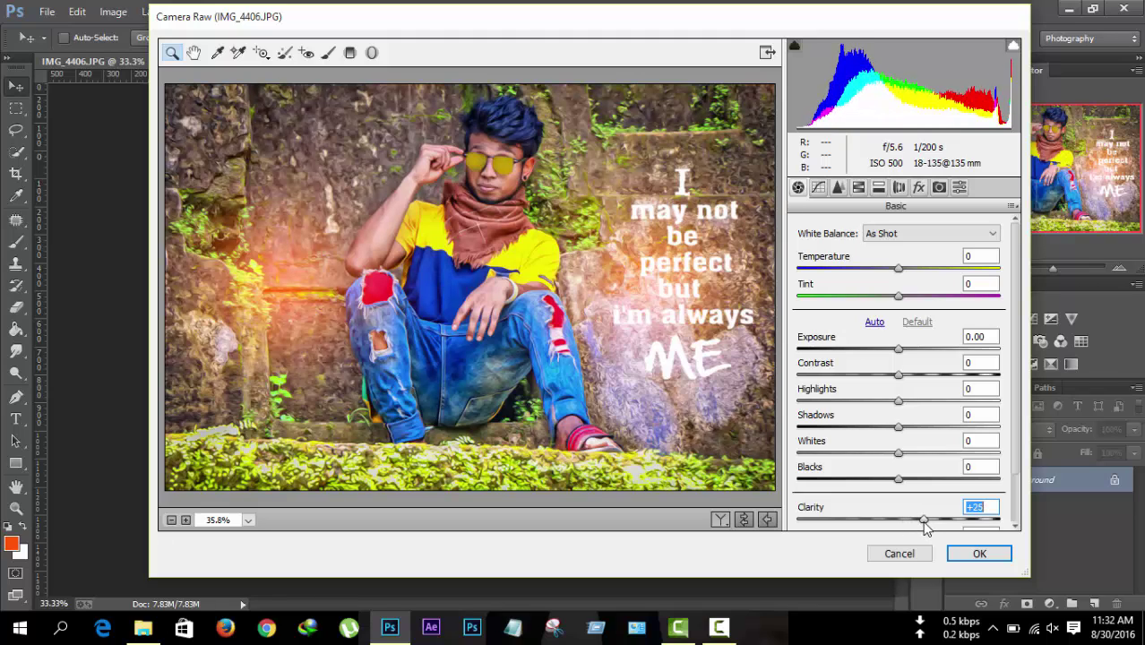
Step: Raise the Oranges luminance to +13 in the HSL / Grayscale adjustments
{"action": "left_click", "coordinate": [859, 187]}
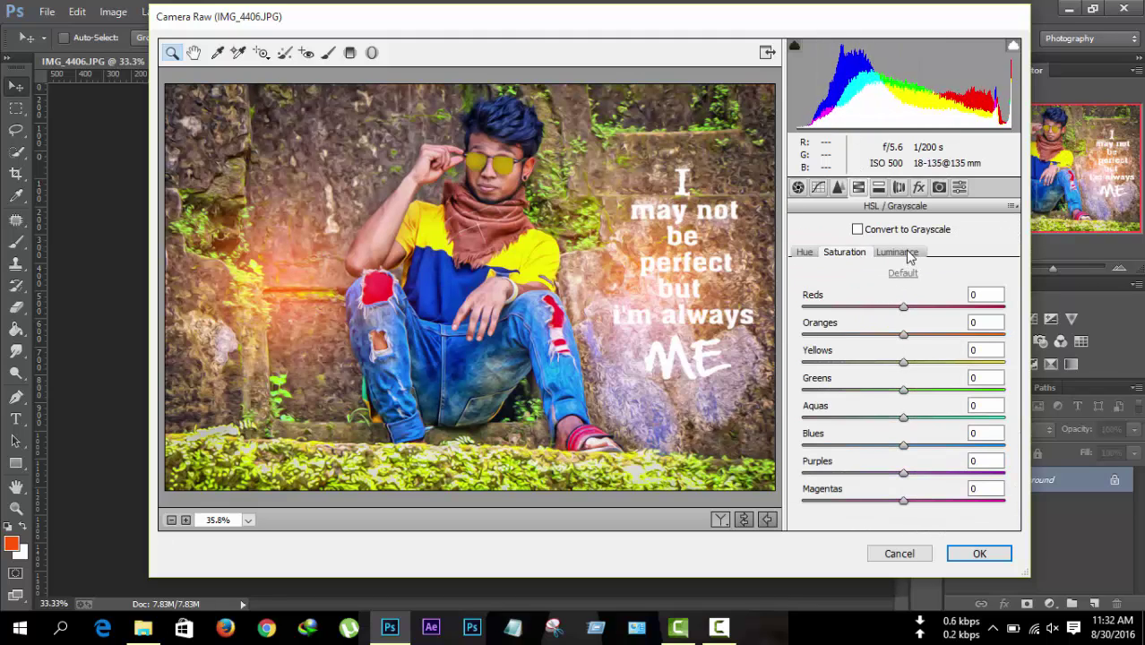
{"action": "left_click", "coordinate": [908, 254]}
{"action": "left_click_drag", "start_coordinate": [905, 336], "coordinate": [916, 335]}
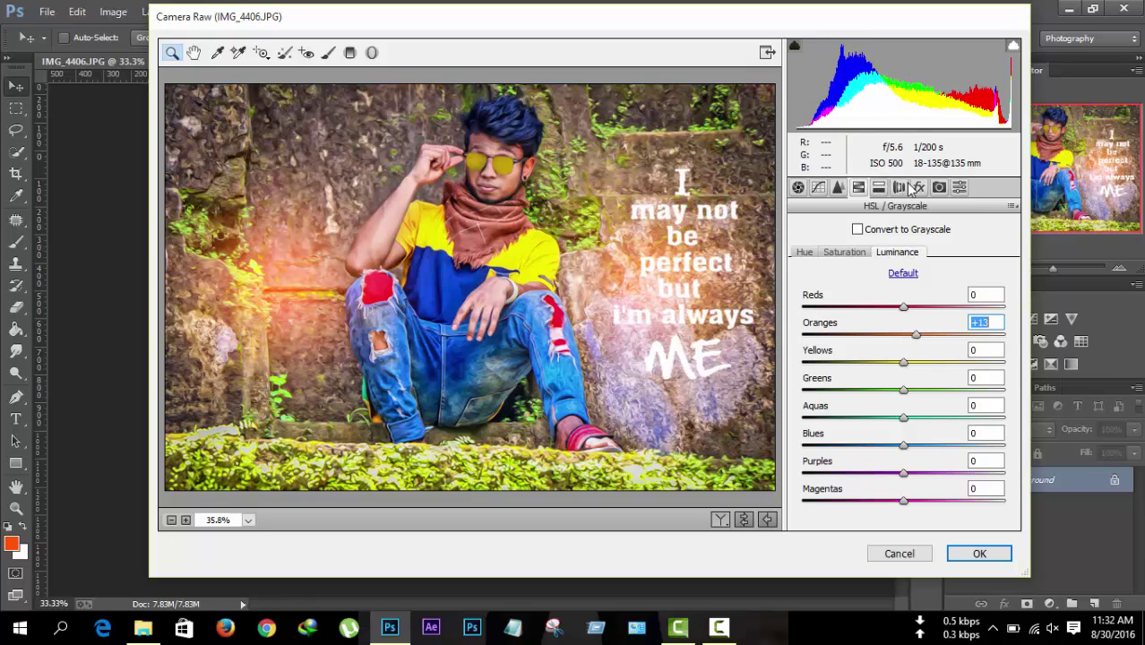
Step: Set the Post Crop Vignetting amount to -10 with the Highlight Priority style and apply the Camera Raw adjustments to the photo
{"action": "left_click", "coordinate": [900, 188]}
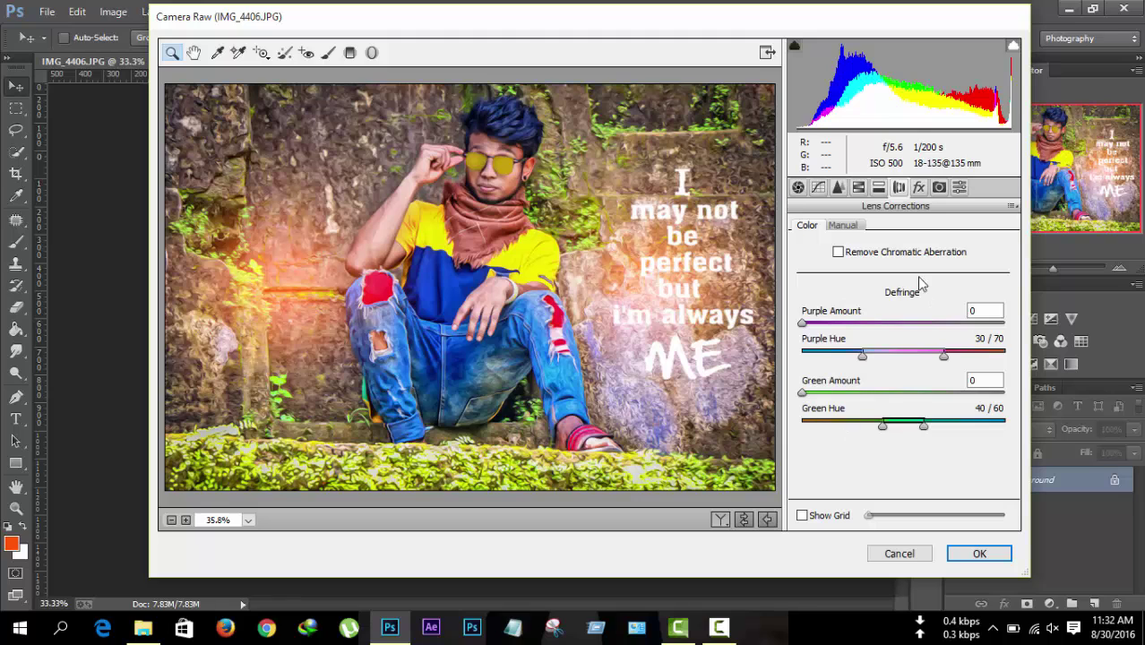
{"action": "left_click", "coordinate": [920, 188]}
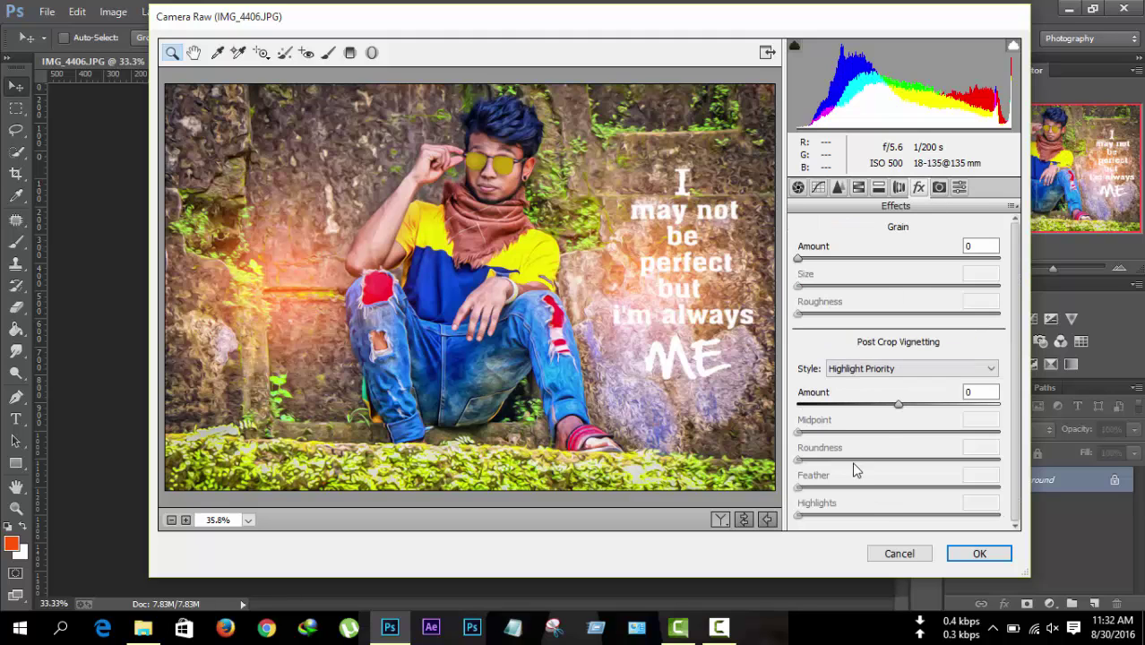
{"action": "left_click_drag", "start_coordinate": [900, 412], "coordinate": [889, 409]}
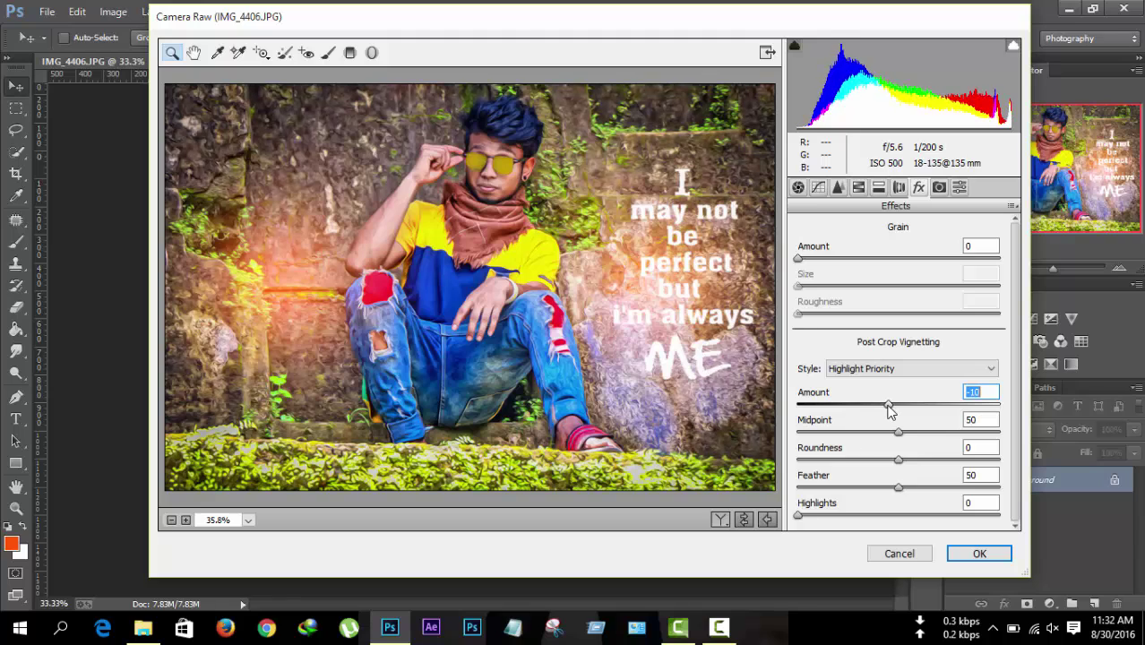
{"action": "left_click", "coordinate": [968, 553]}
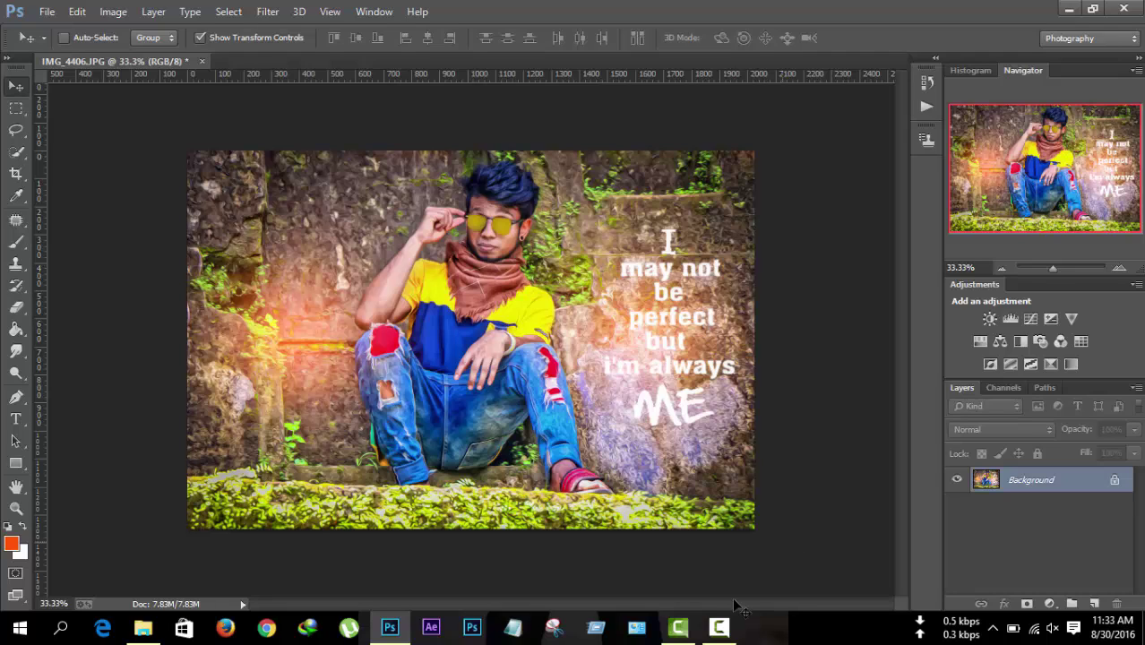
{"action": "left_click", "coordinate": [718, 627]}
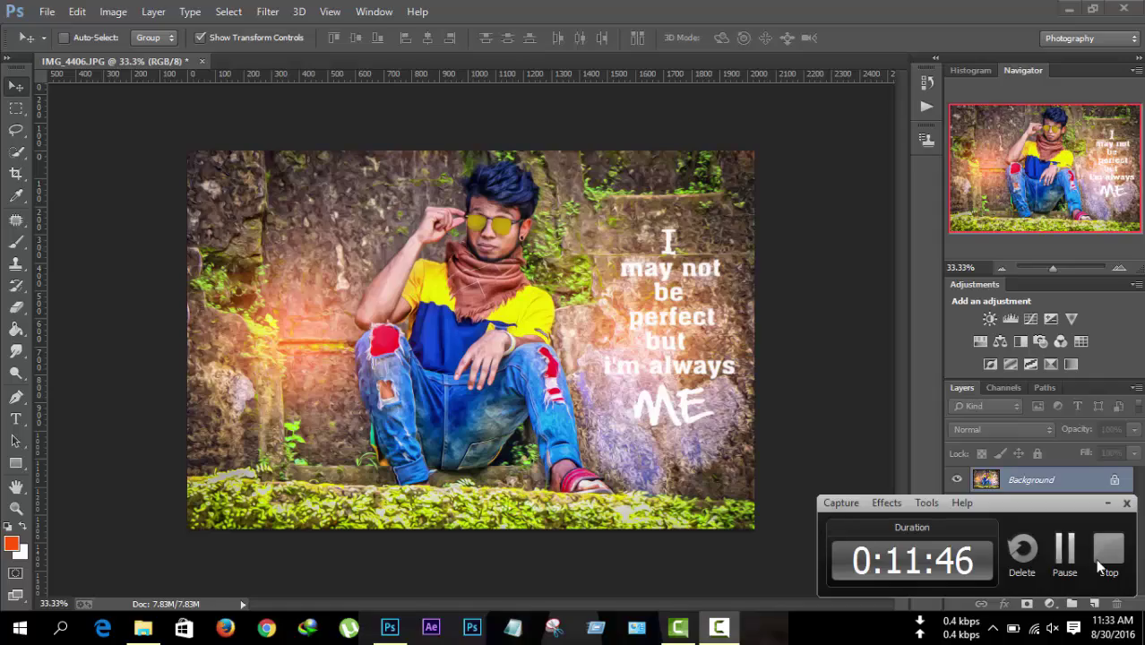